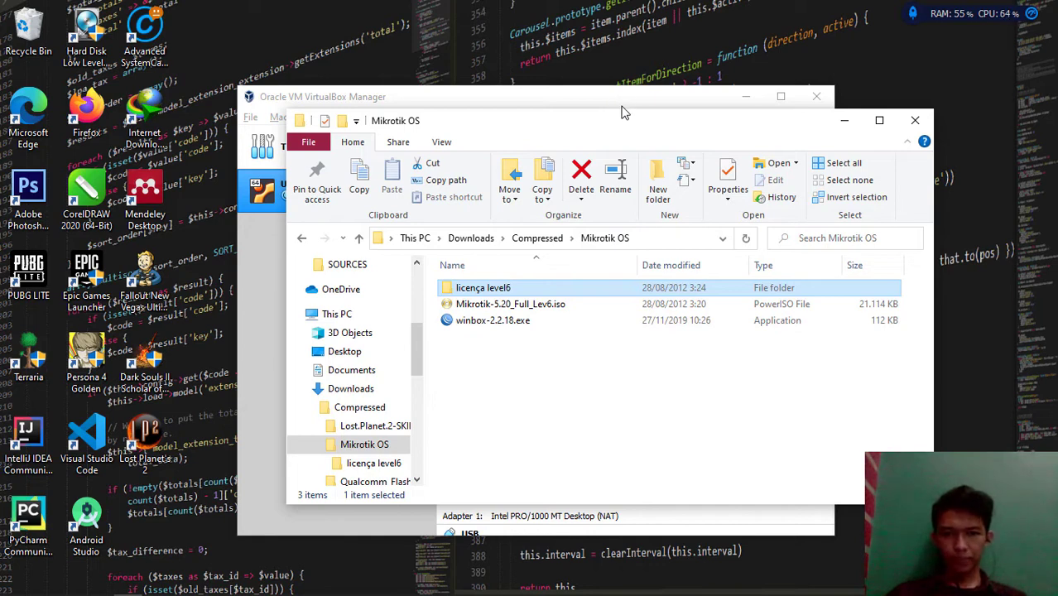
# Look over the Mikrotik OS folder's files, including winbox-2.2.18.exe, then minimize the folder window
pyautogui.click(606, 90)
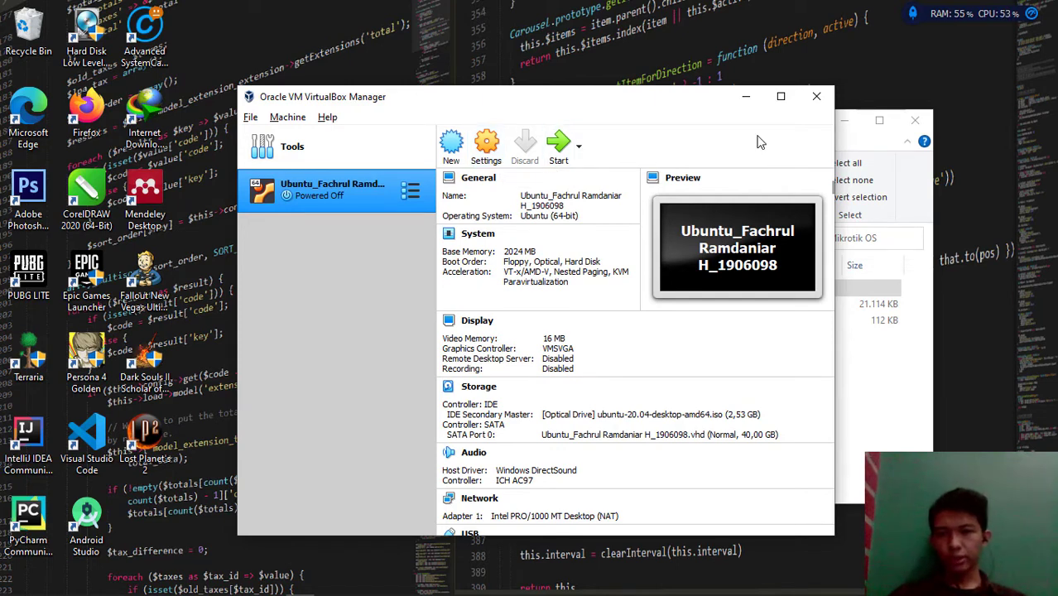
pyautogui.click(875, 149)
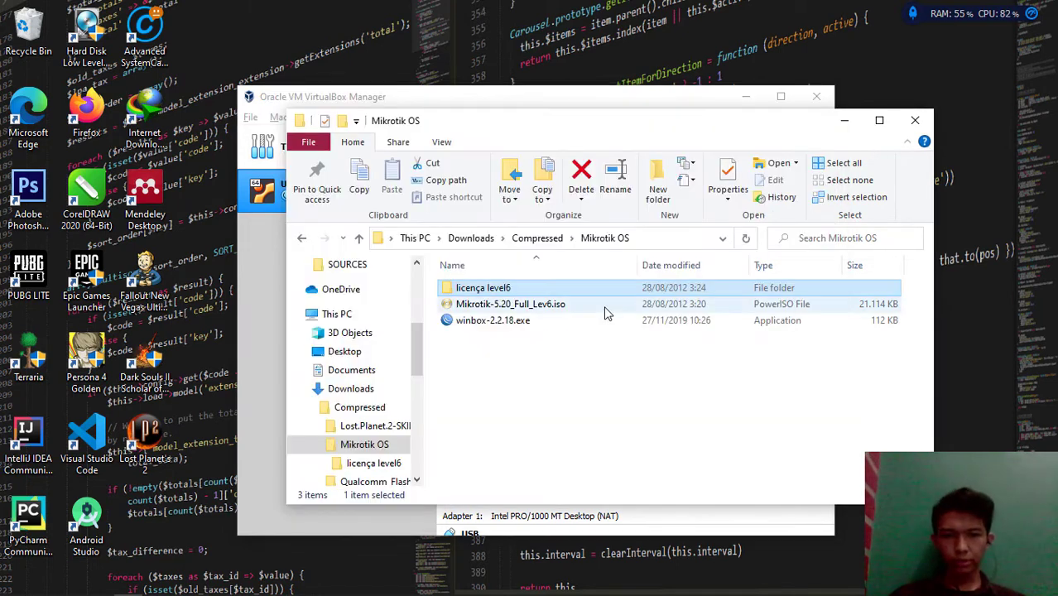
pyautogui.click(499, 357)
pyautogui.click(493, 328)
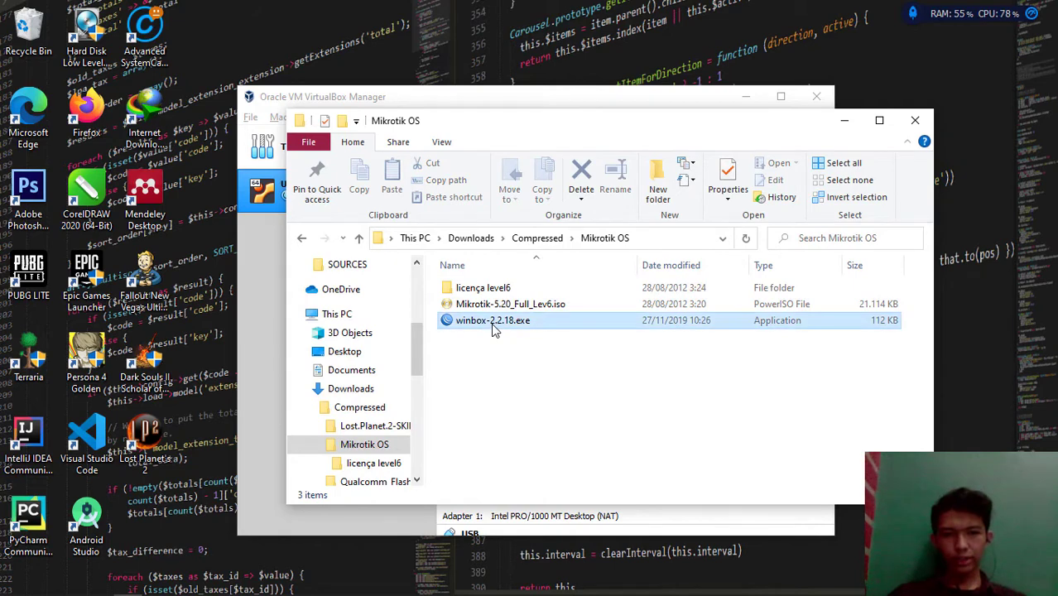
pyautogui.press('Up')
pyautogui.press('Up')
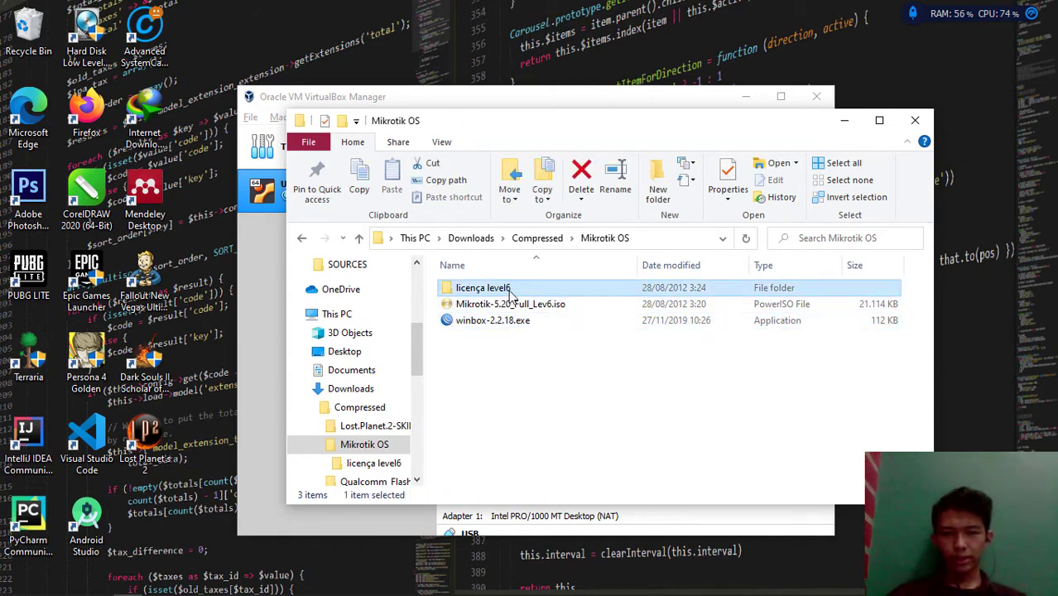
pyautogui.click(844, 120)
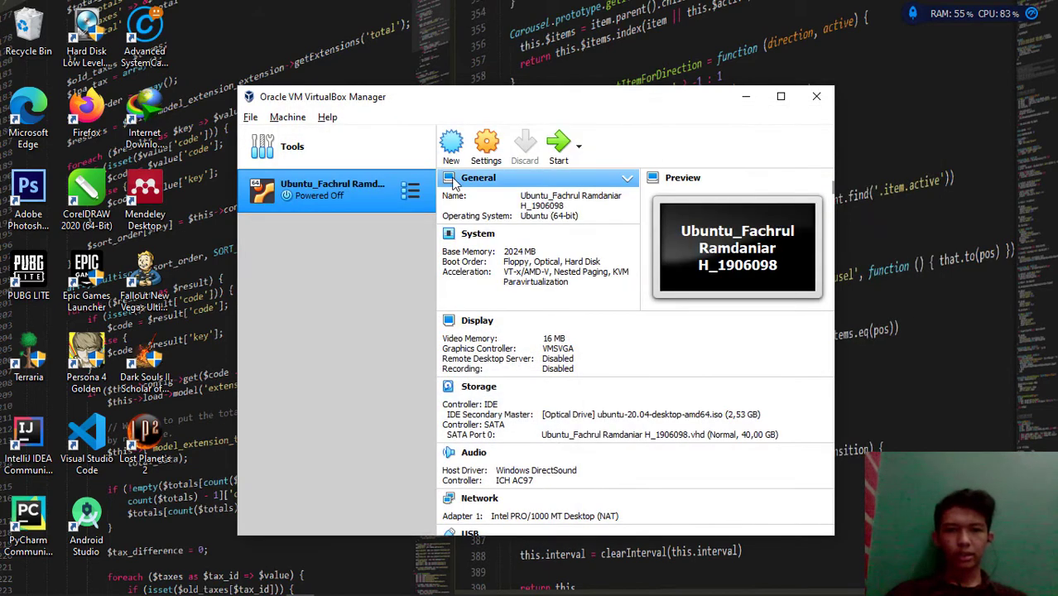
# Start a new virtual machine named Mikrotik OS with 128 MB of memory
pyautogui.click(452, 153)
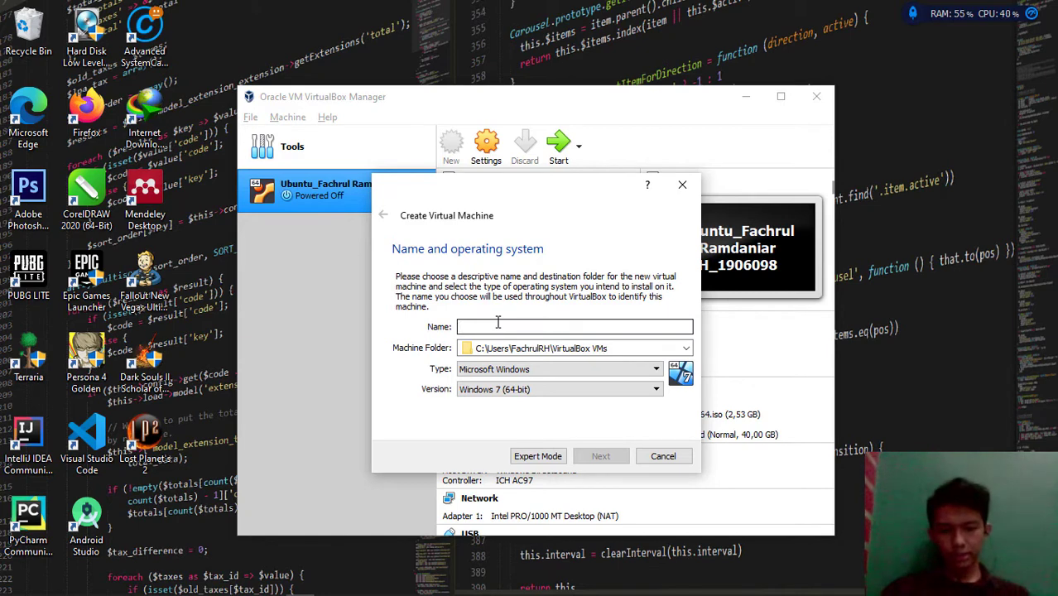
pyautogui.write('Mikro')
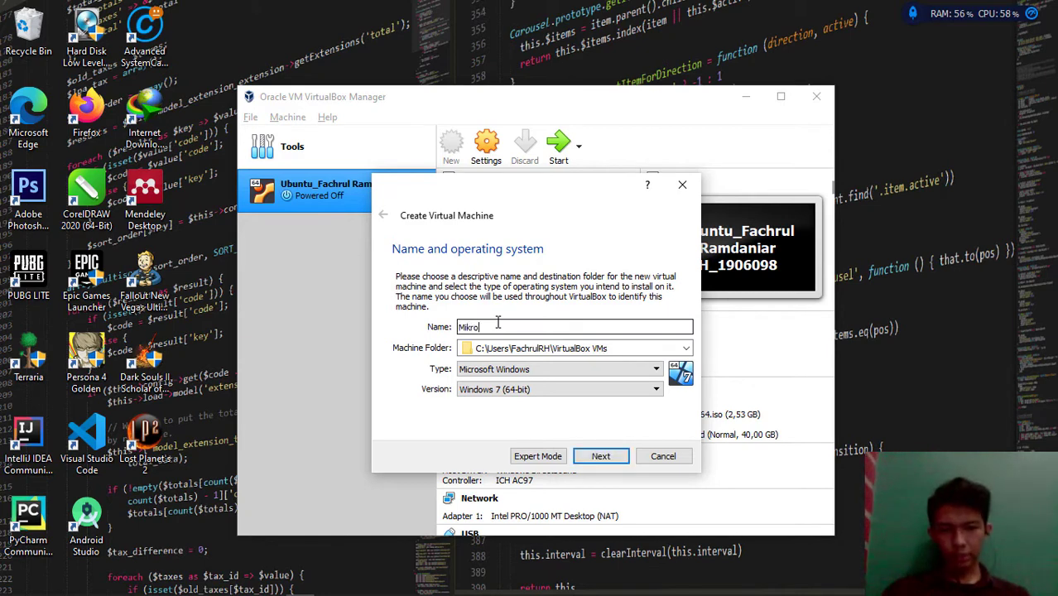
pyautogui.write('tik OS')
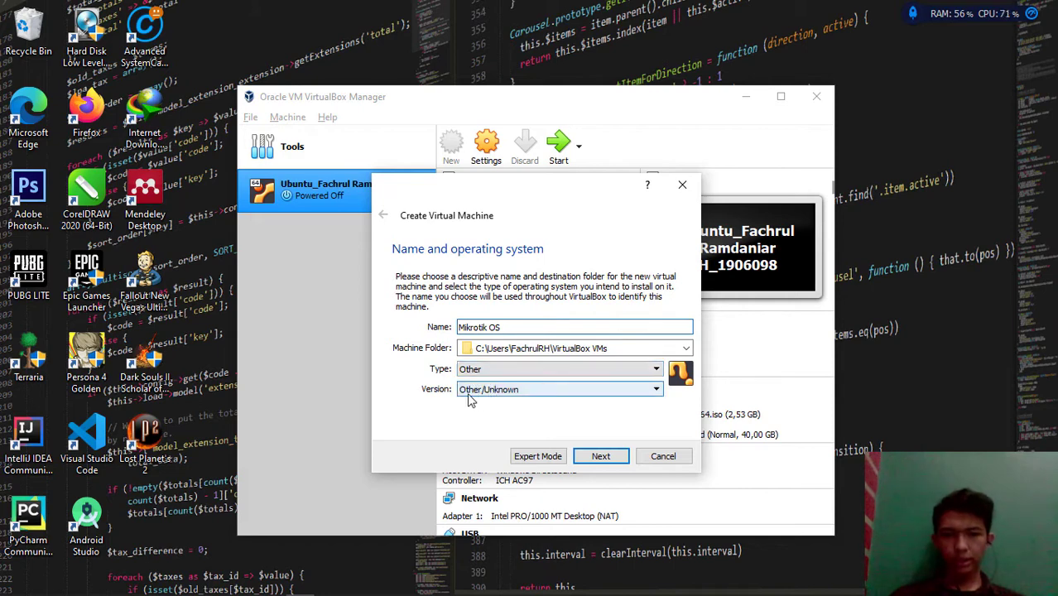
pyautogui.click(598, 456)
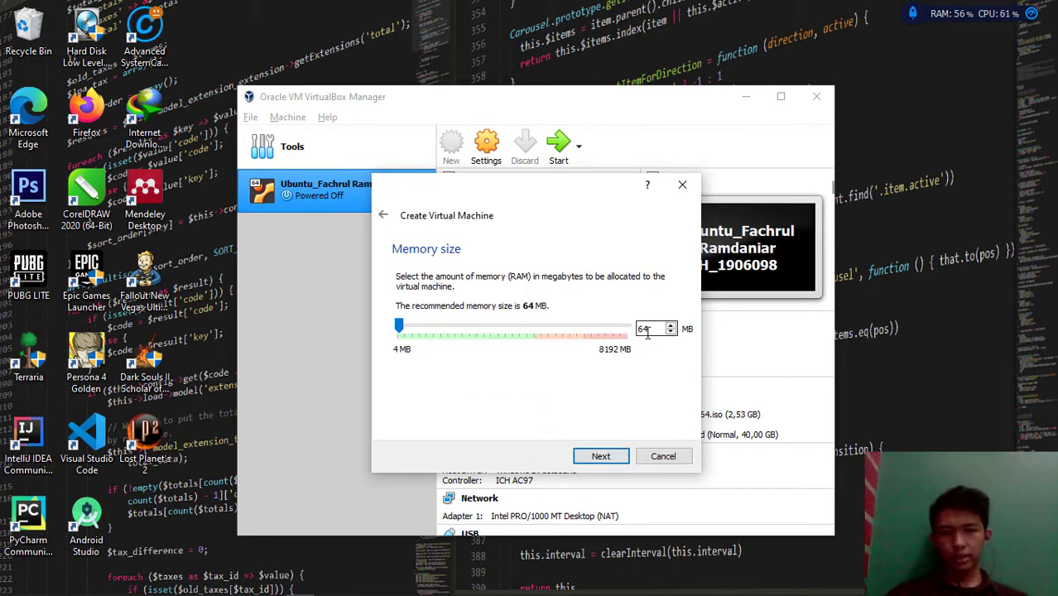
pyautogui.moveTo(649, 328); pyautogui.dragTo(630, 328)
pyautogui.write('128')
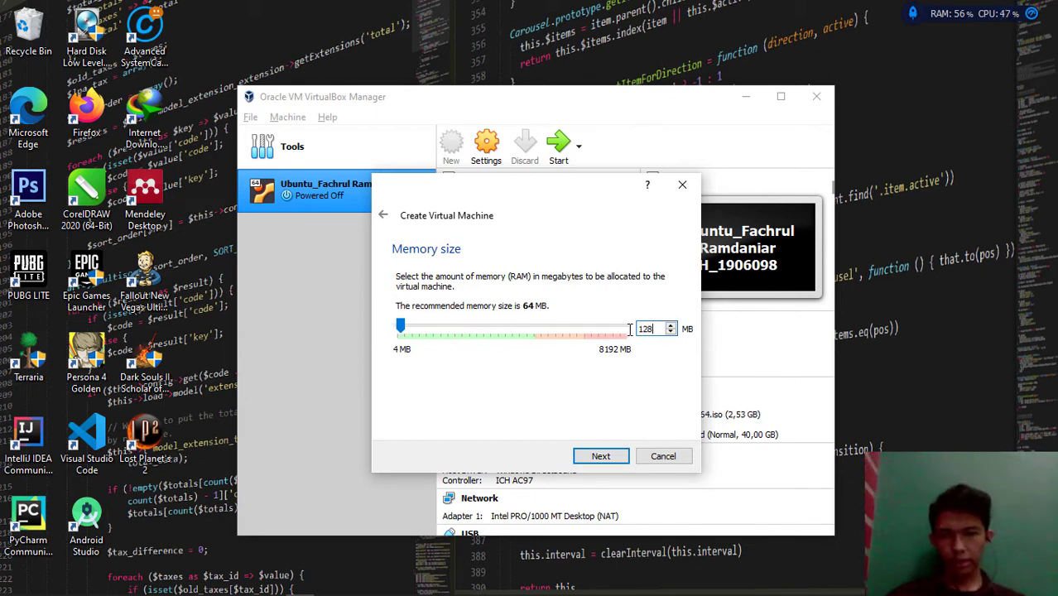
pyautogui.click(602, 456)
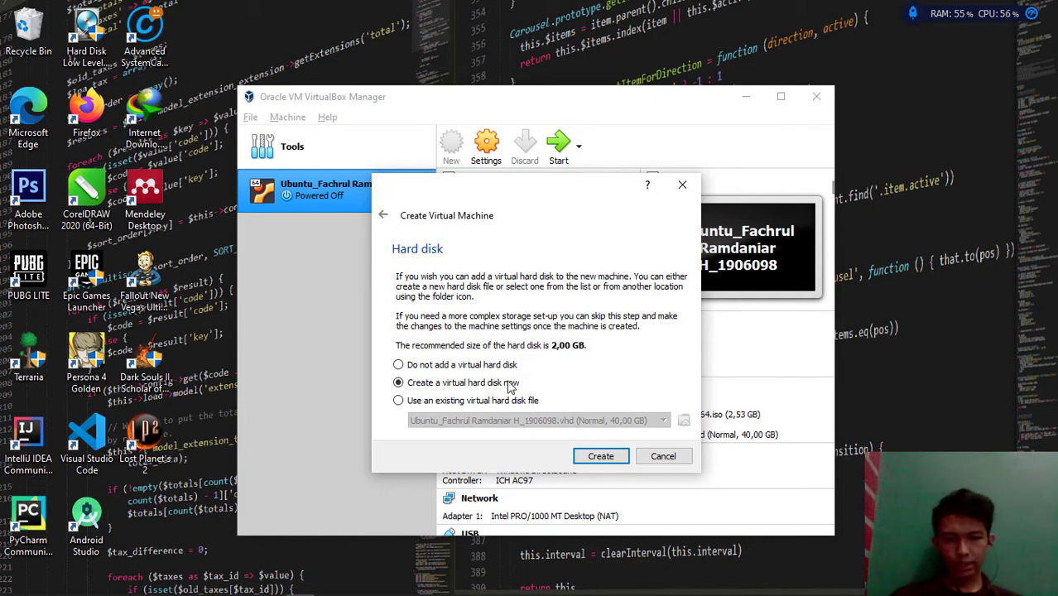
# Give it a new 2 GB dynamically allocated VHD disk and create the machine
pyautogui.click(591, 460)
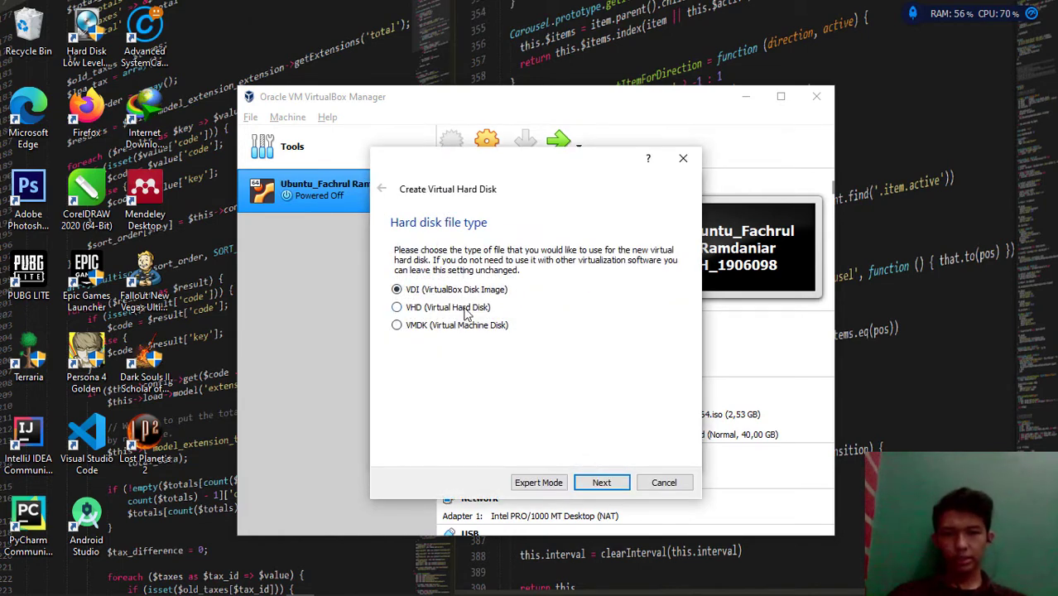
pyautogui.click(466, 310)
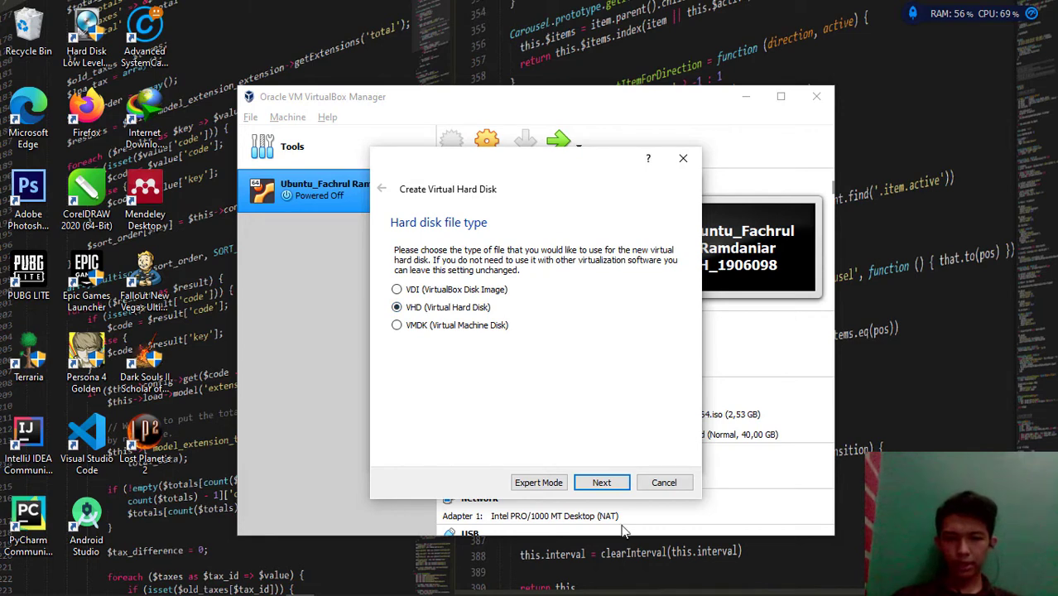
pyautogui.click(603, 482)
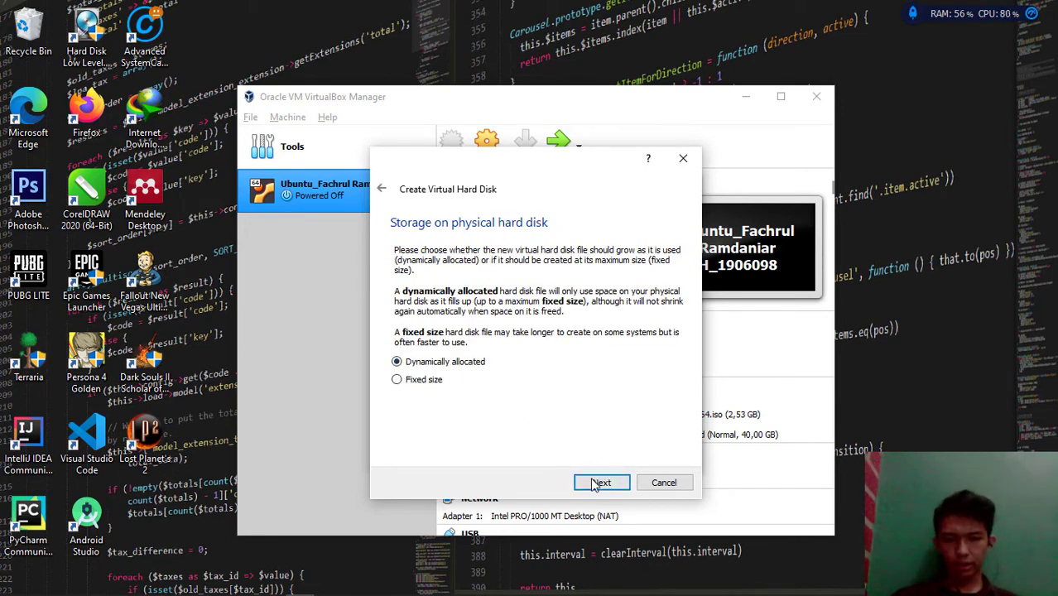
pyautogui.click(600, 482)
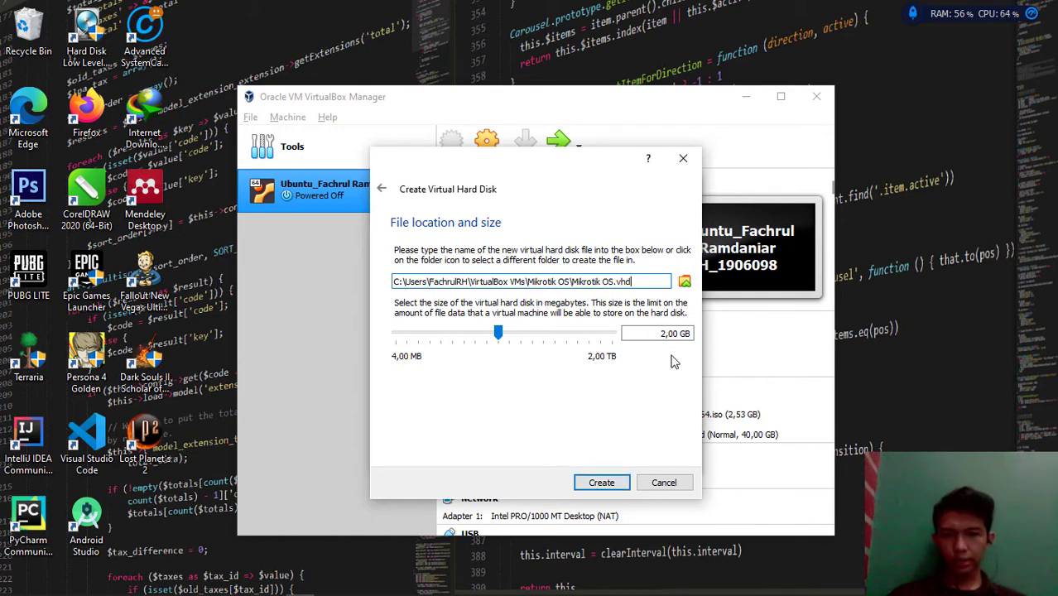
pyautogui.click(606, 486)
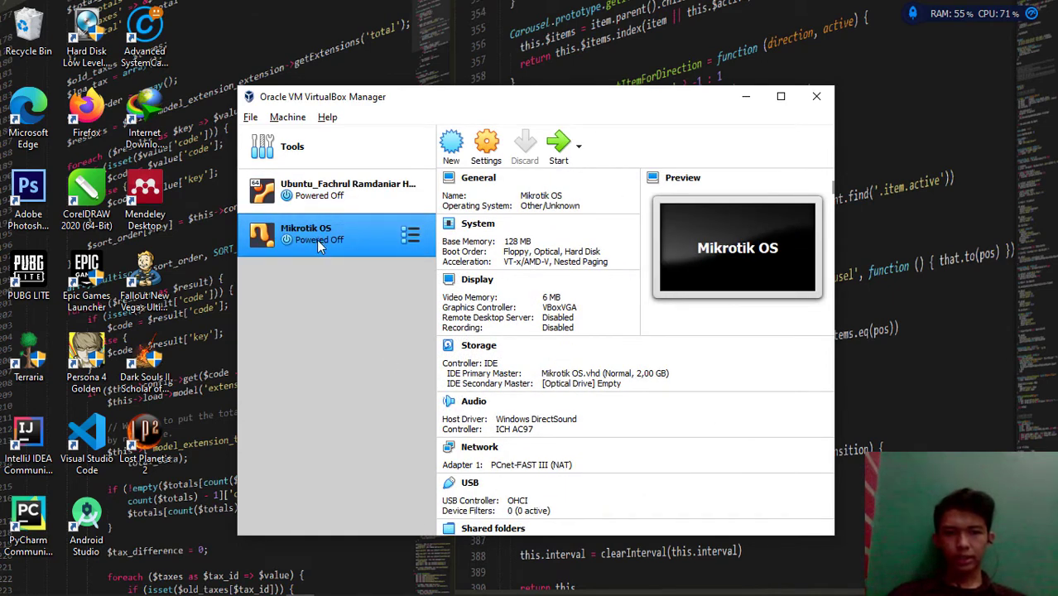
# Set Adapter 1 to bridged on the Realtek 8821CE card with promiscuous mode Allow All
pyautogui.click(488, 164)
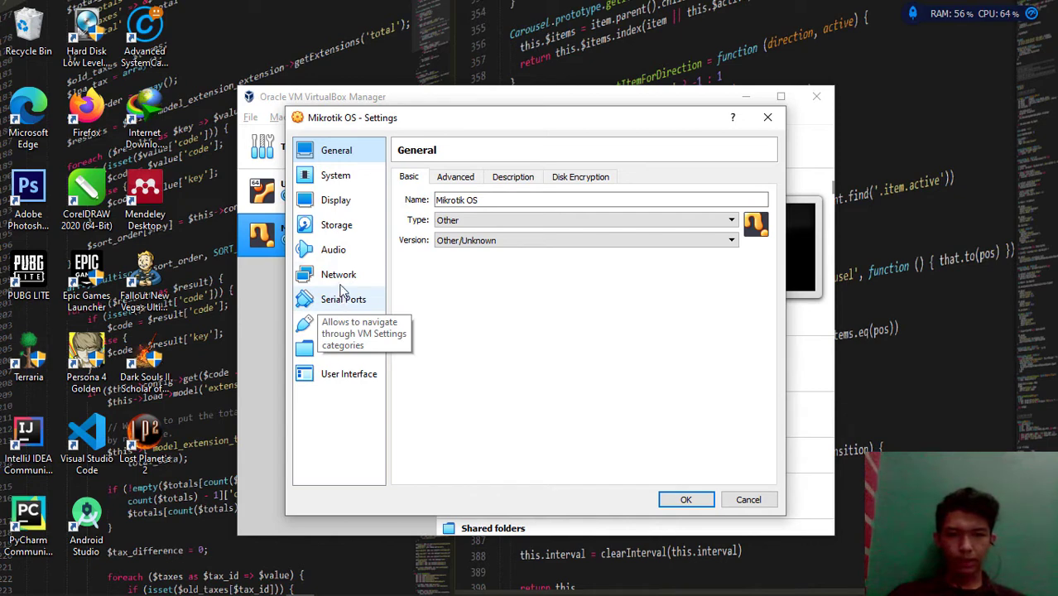
pyautogui.click(341, 282)
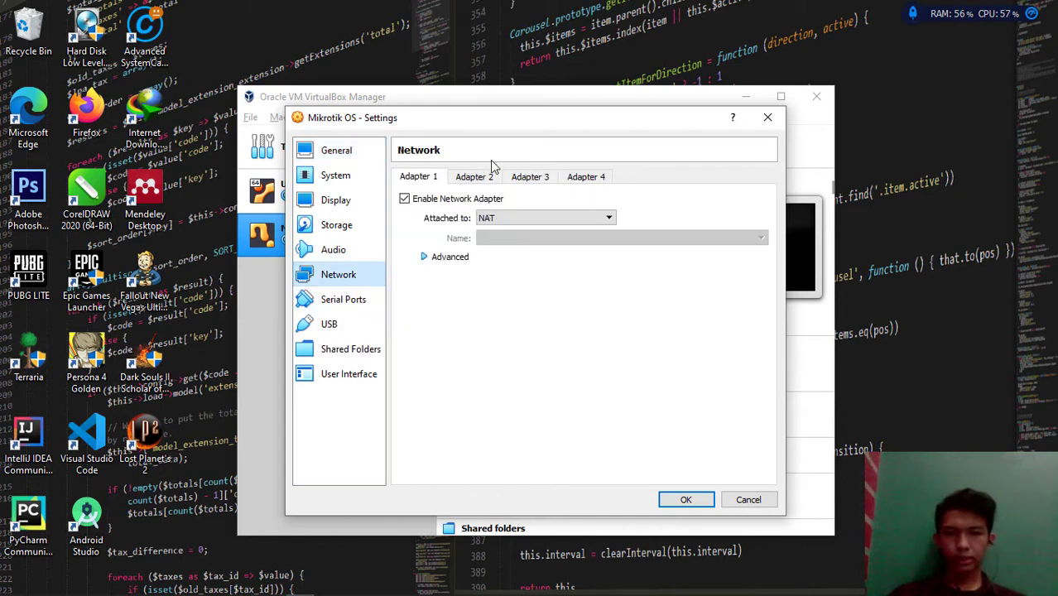
pyautogui.click(499, 218)
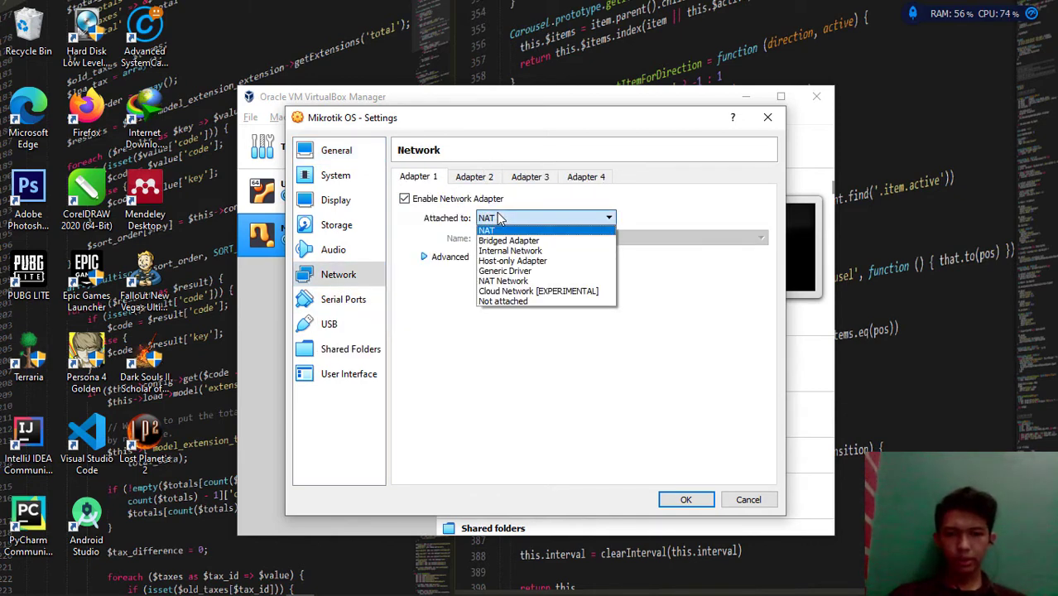
pyautogui.click(508, 241)
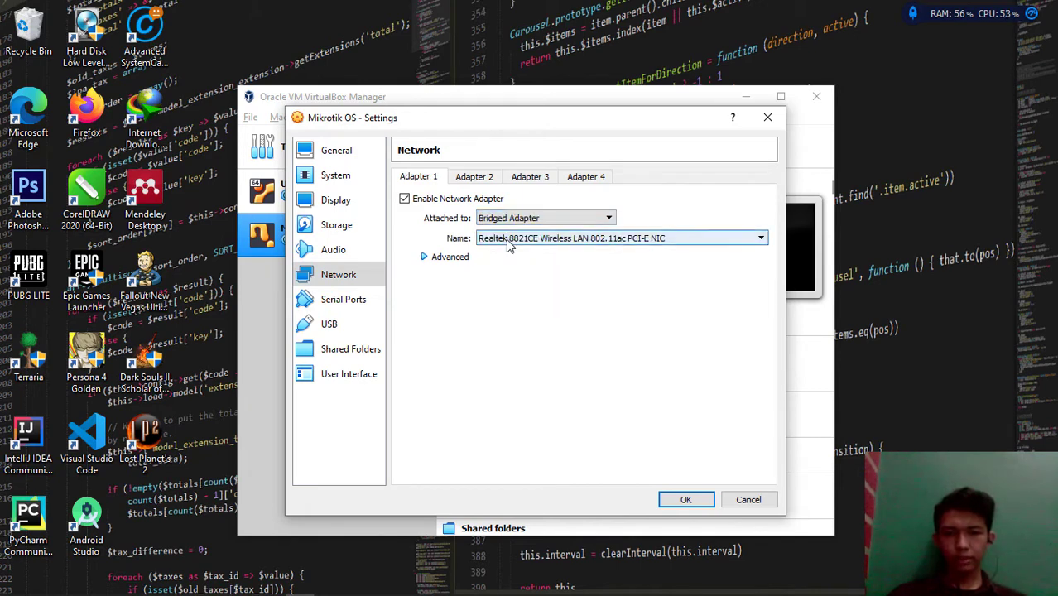
pyautogui.click(508, 240)
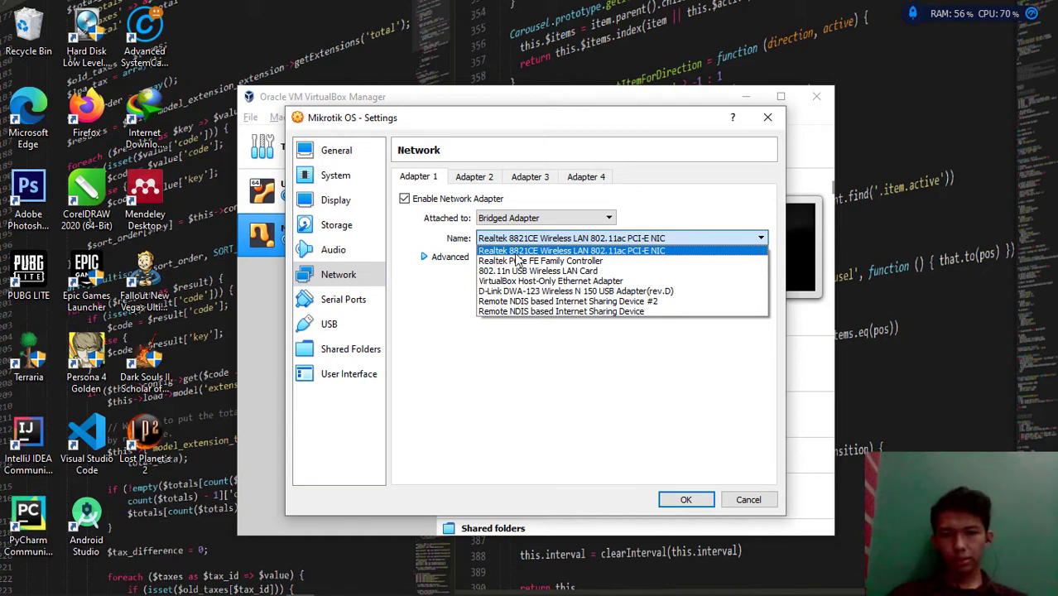
pyautogui.click(542, 255)
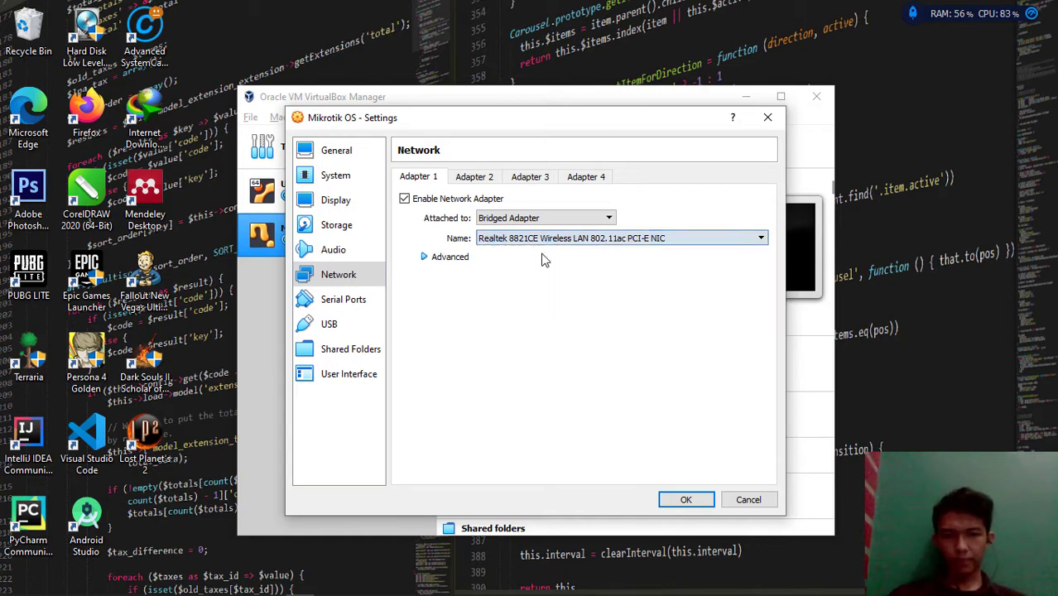
pyautogui.click(445, 259)
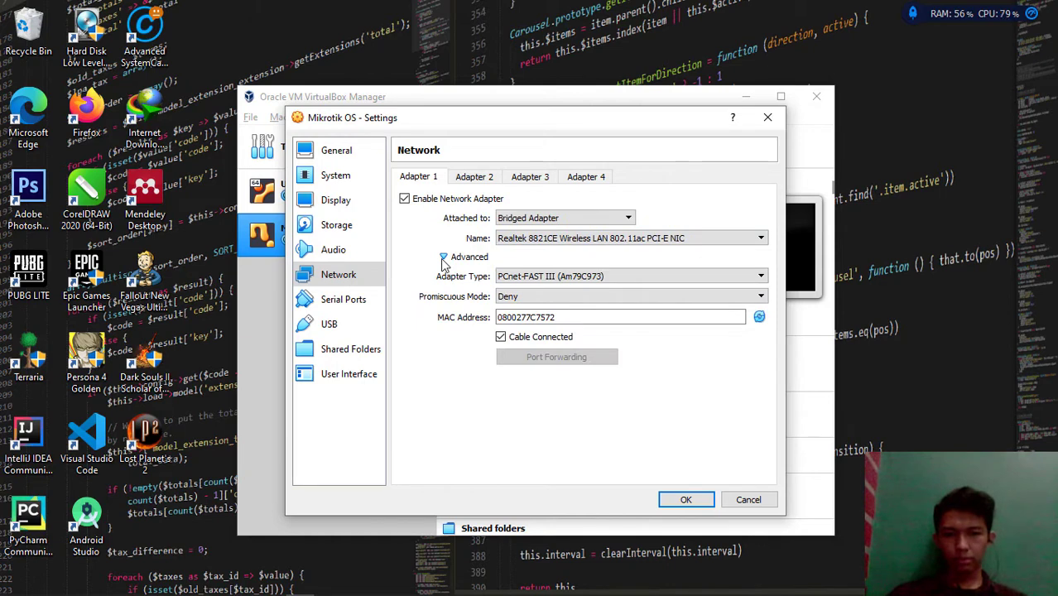
pyautogui.click(521, 304)
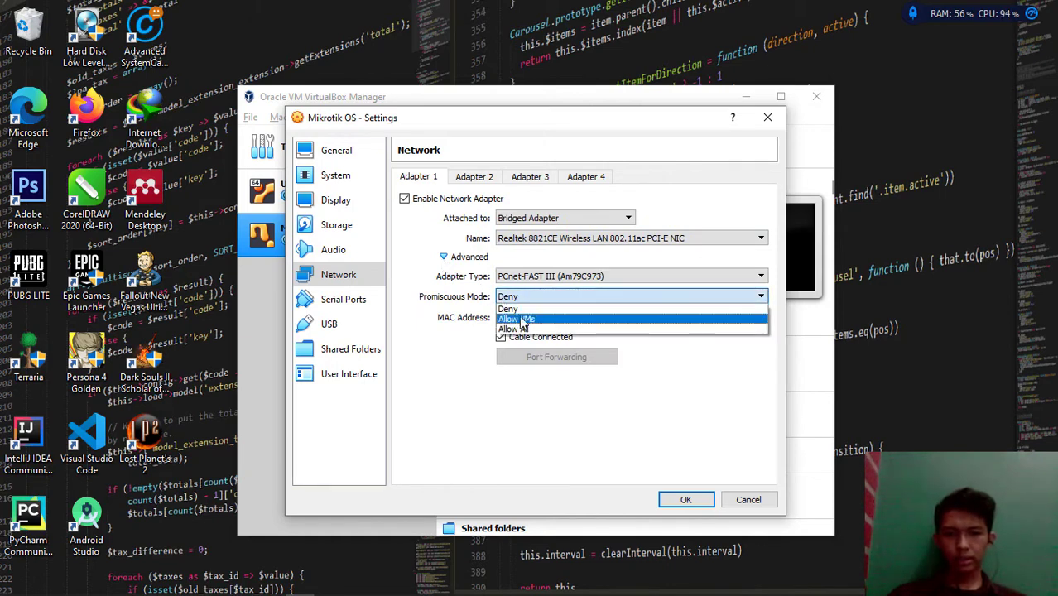
pyautogui.click(521, 334)
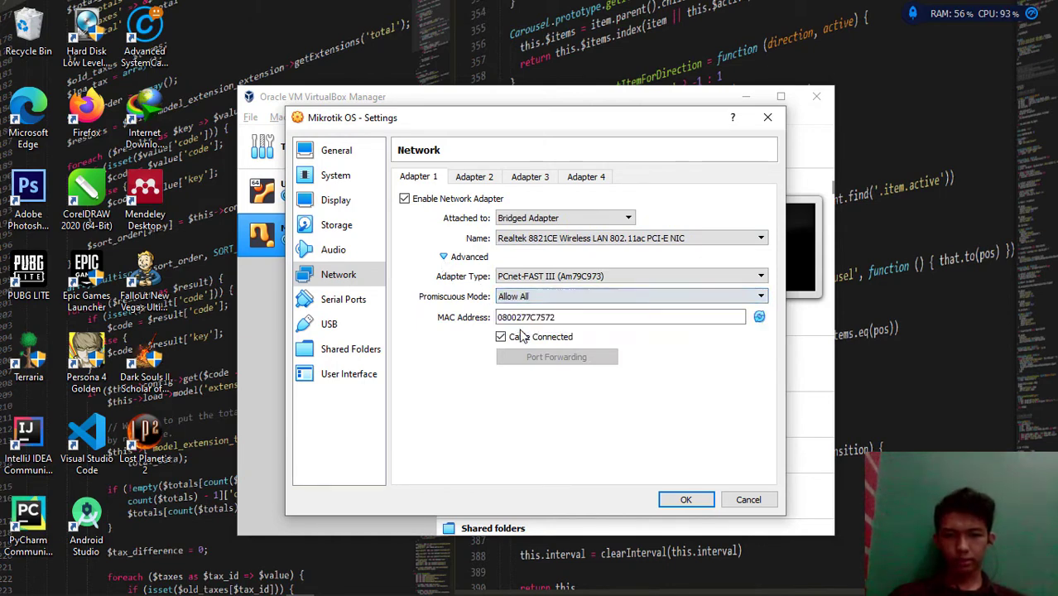
# Enable Adapter 2 as a host-only adapter with promiscuous mode Allow All
pyautogui.click(482, 179)
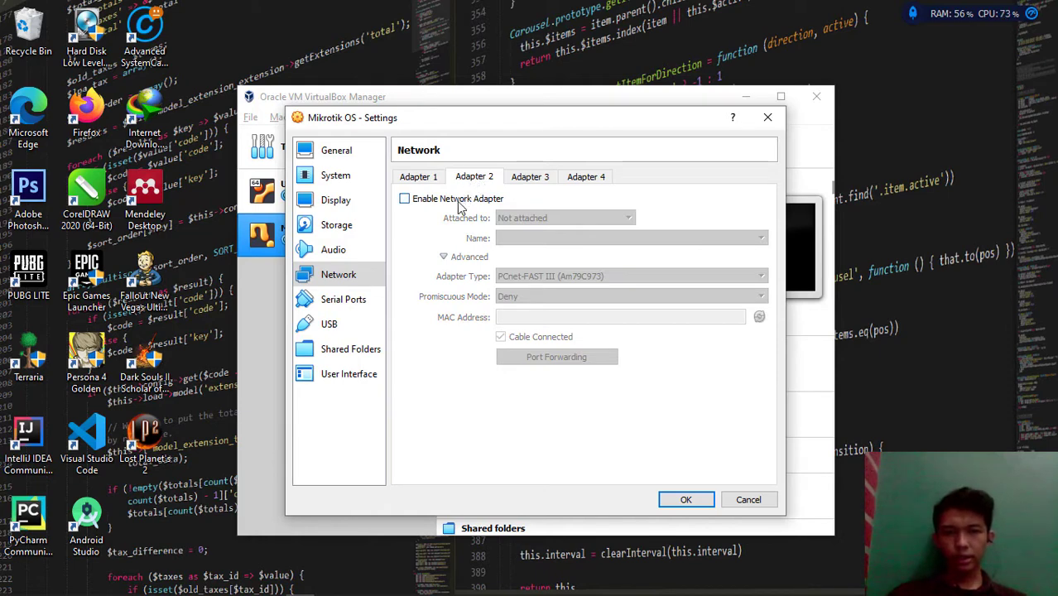
pyautogui.click(458, 201)
pyautogui.click(538, 219)
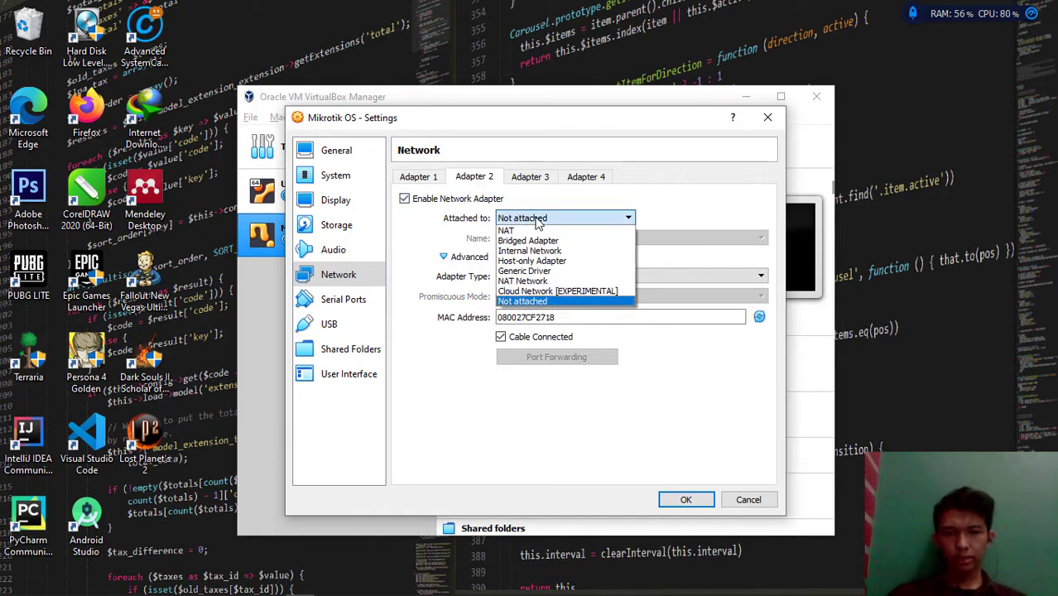
pyautogui.click(533, 260)
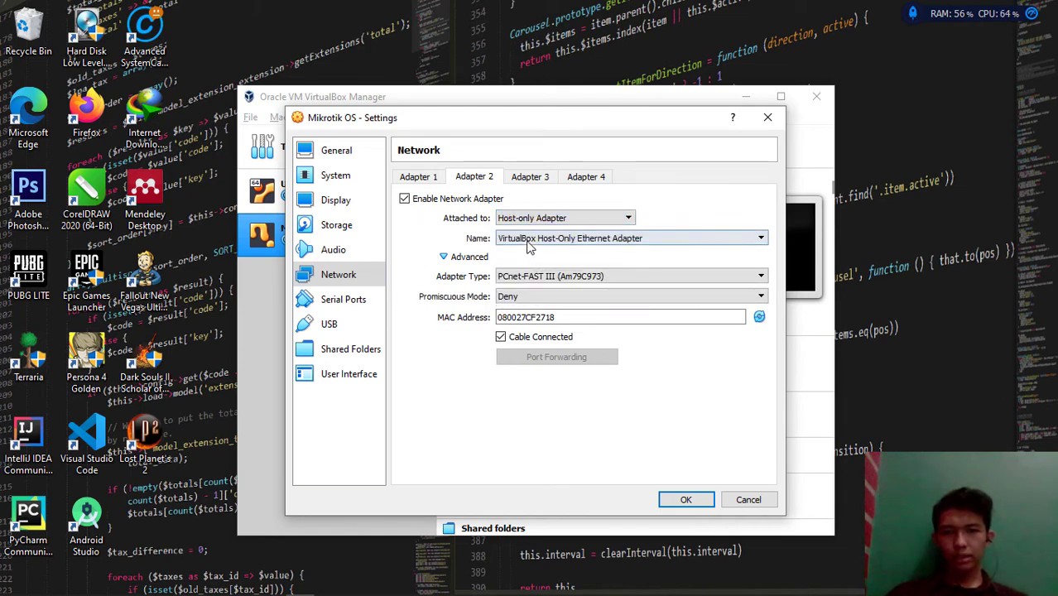
pyautogui.click(520, 298)
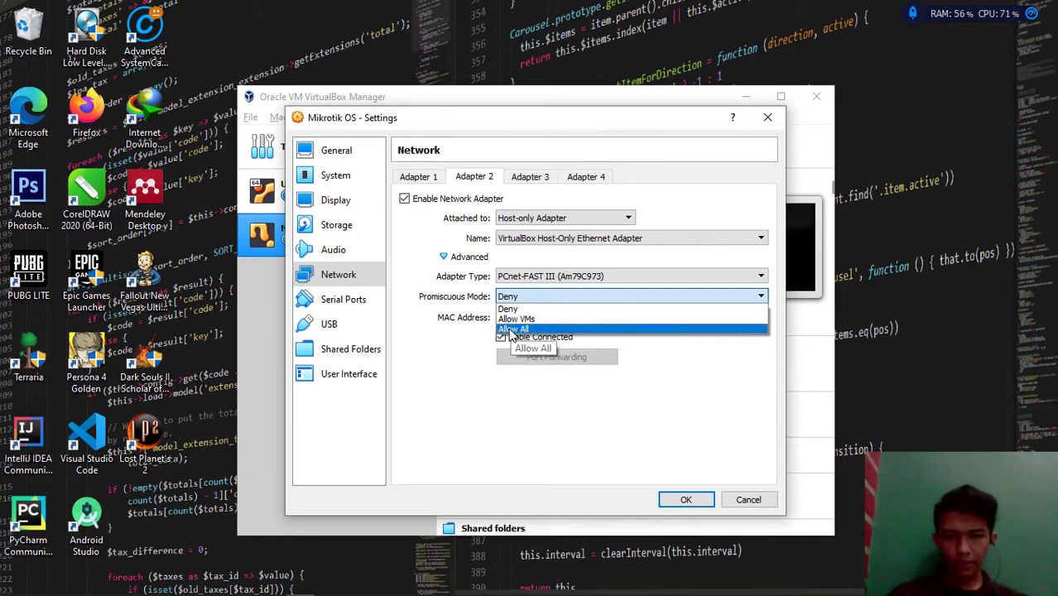
pyautogui.click(525, 331)
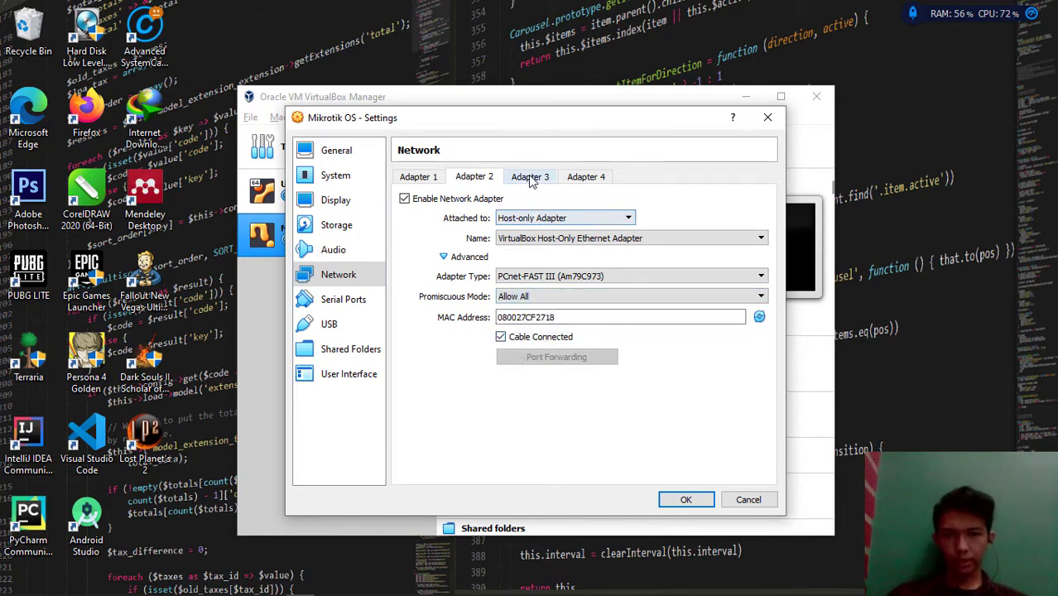
# Enable Adapter 3 as a host-only adapter and save the network settings
pyautogui.click(529, 179)
pyautogui.click(461, 203)
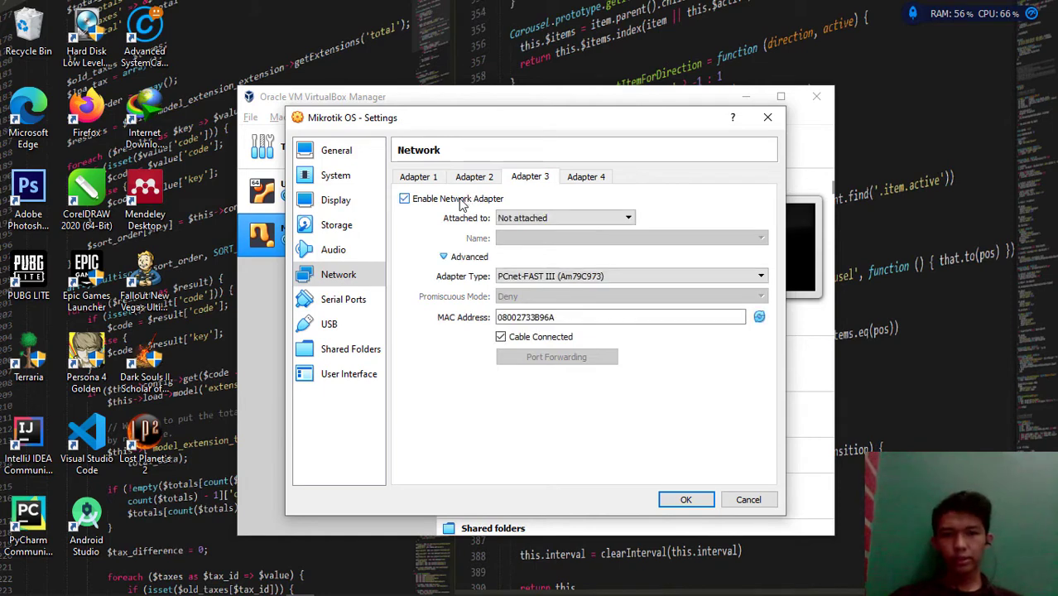
pyautogui.click(516, 220)
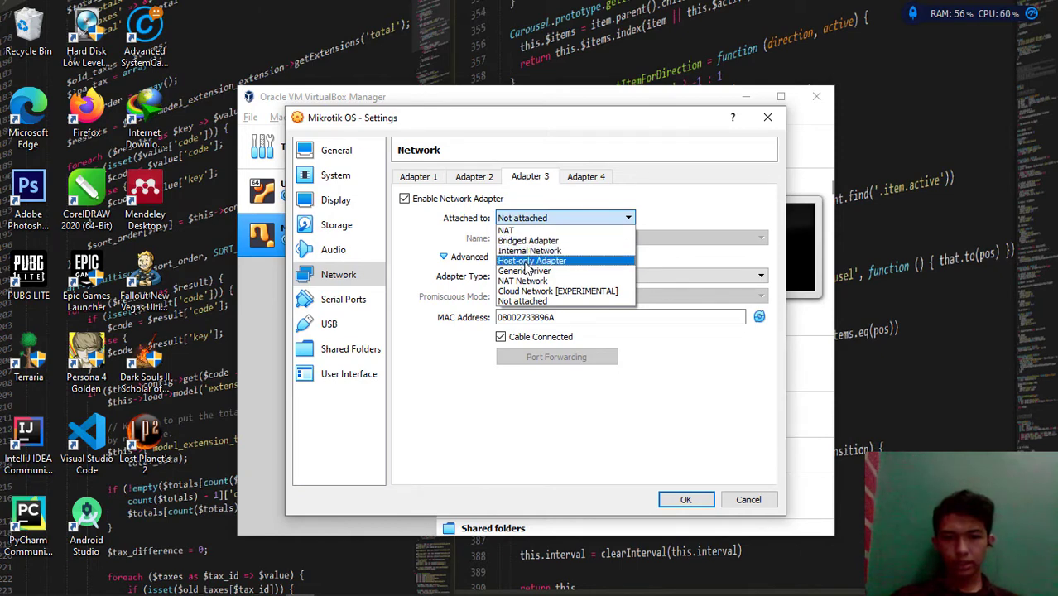
pyautogui.click(528, 262)
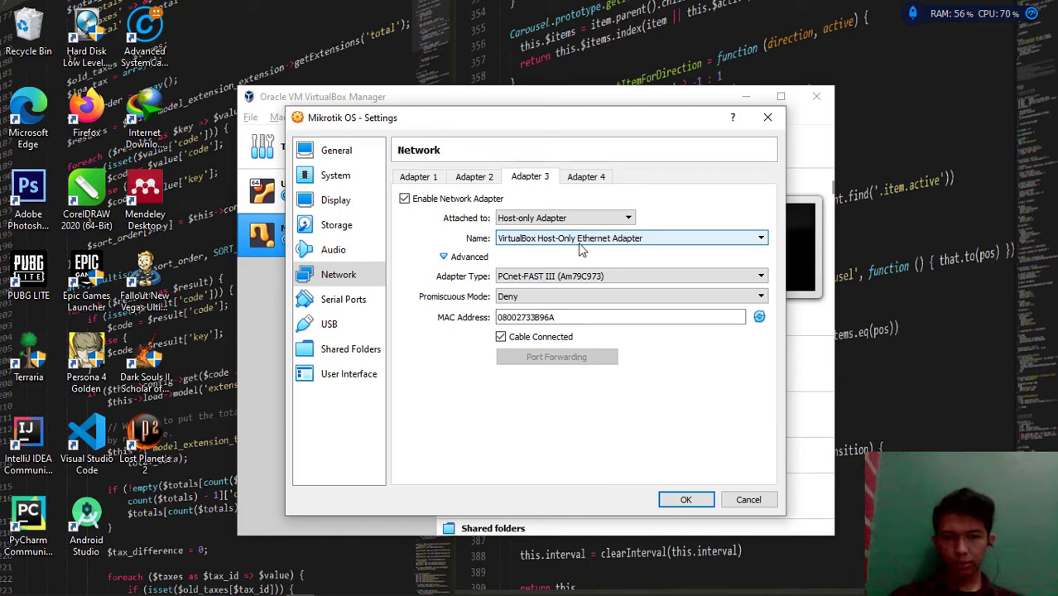
pyautogui.click(443, 257)
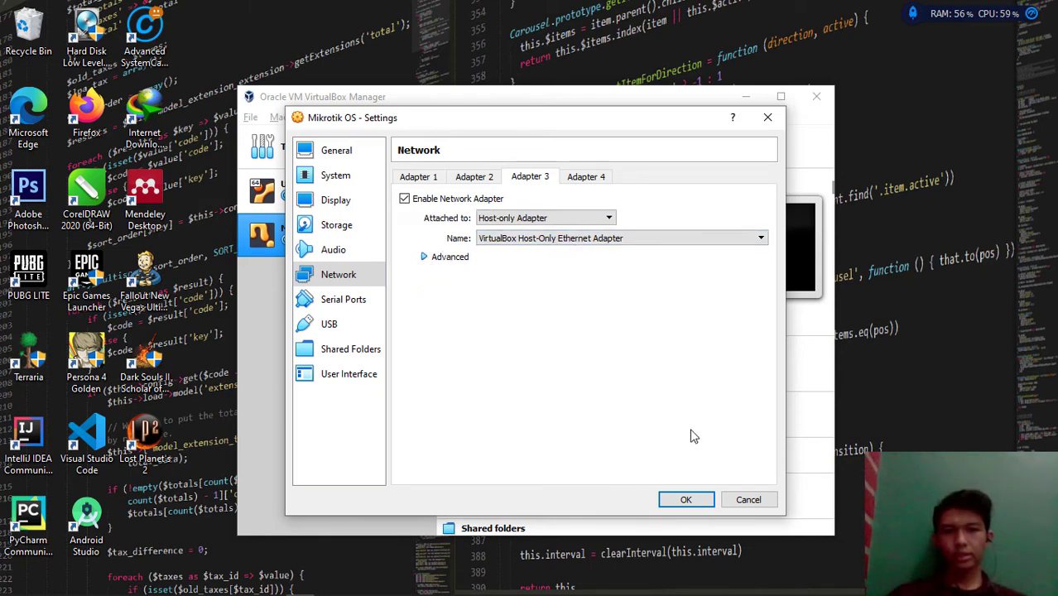
pyautogui.click(686, 500)
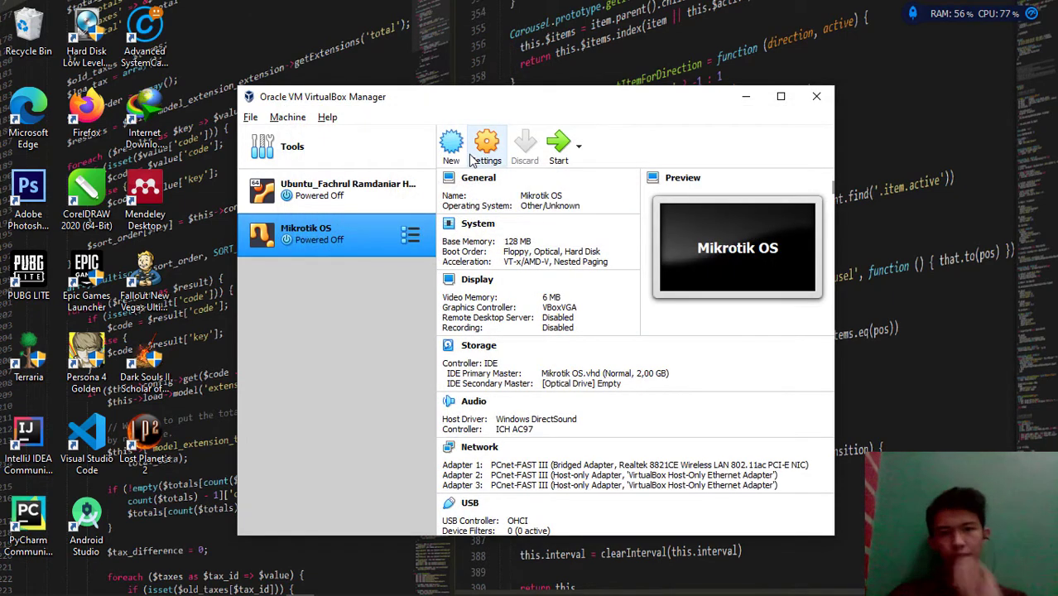
# Insert Mikrotik-5.20_Full_Lev6.iso into the empty optical drive and save the storage settings
pyautogui.click(486, 149)
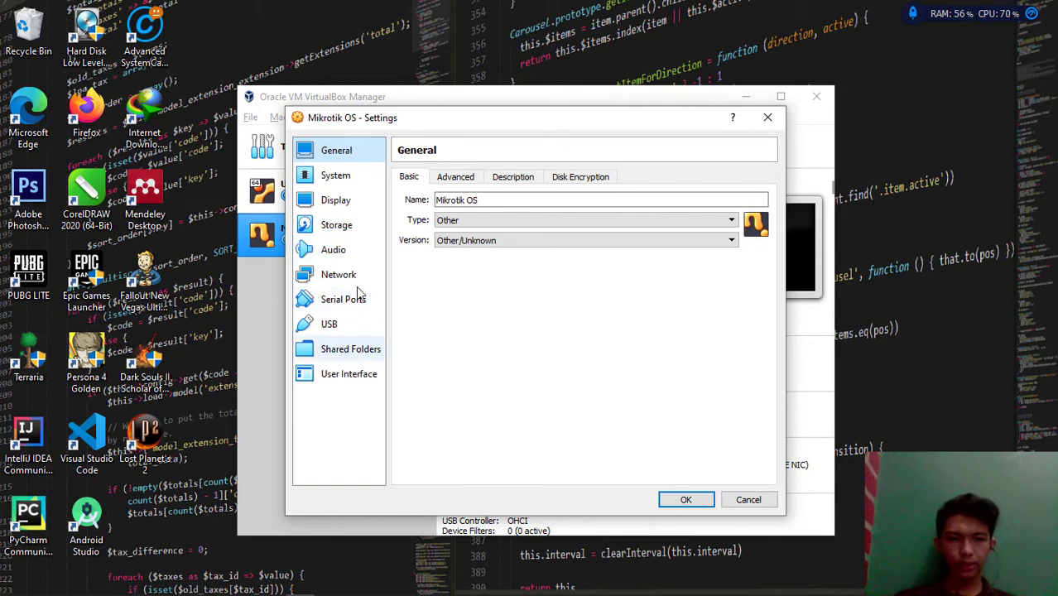
pyautogui.click(346, 225)
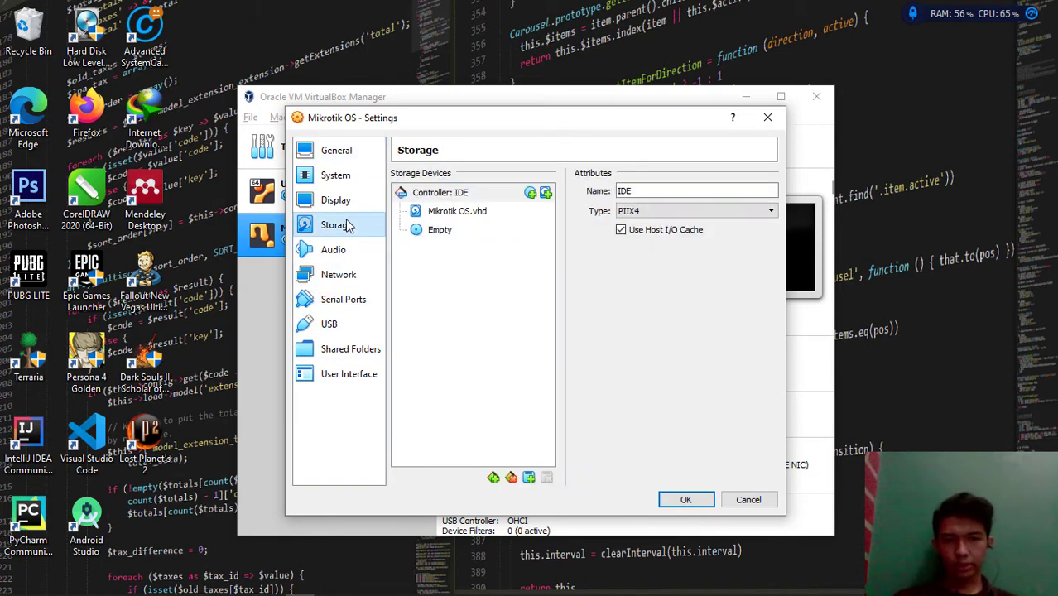
pyautogui.click(443, 235)
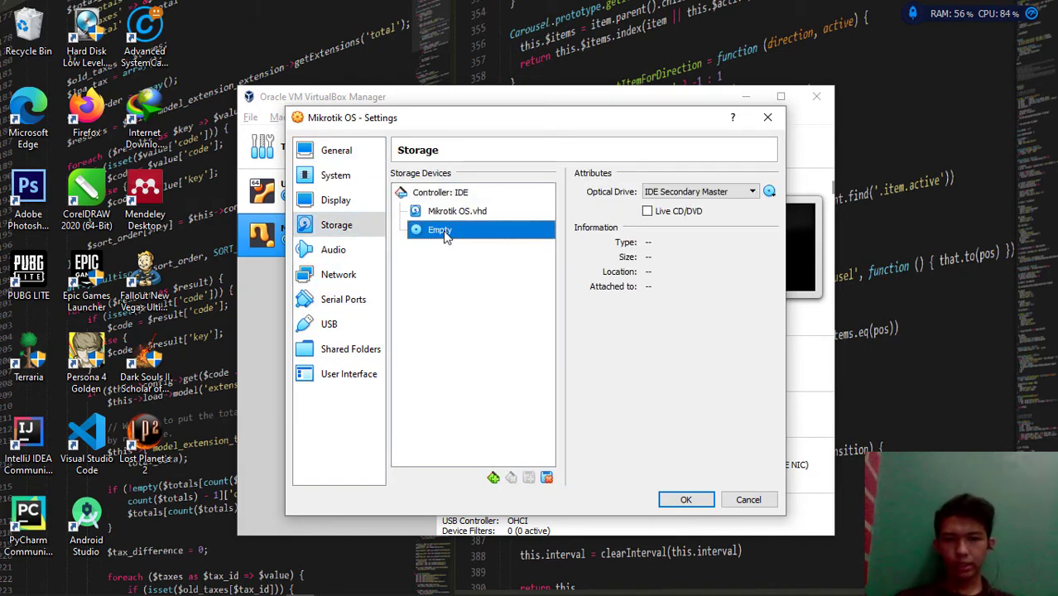
pyautogui.click(769, 192)
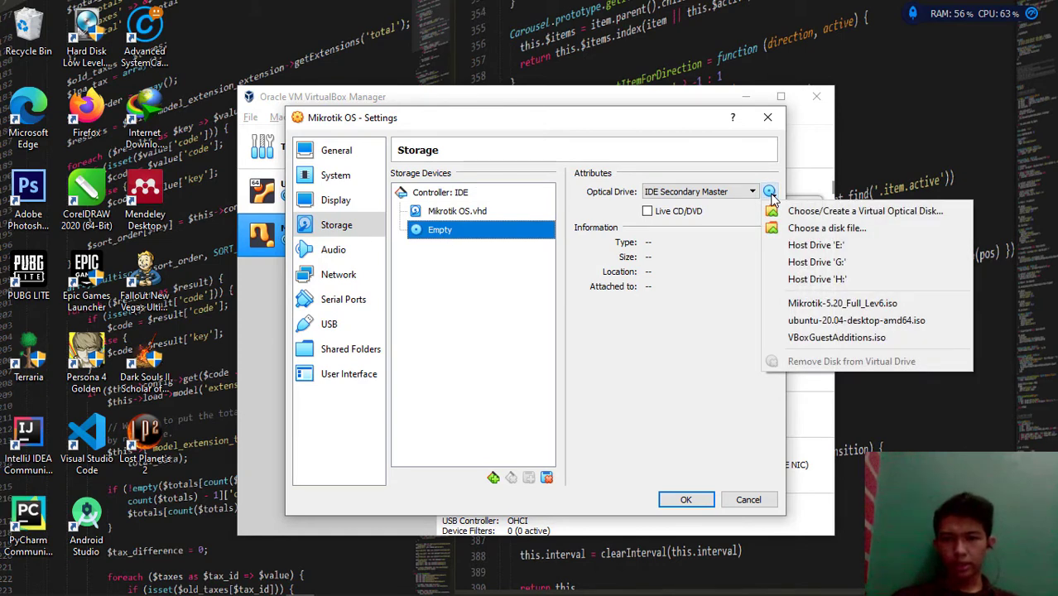
pyautogui.click(799, 228)
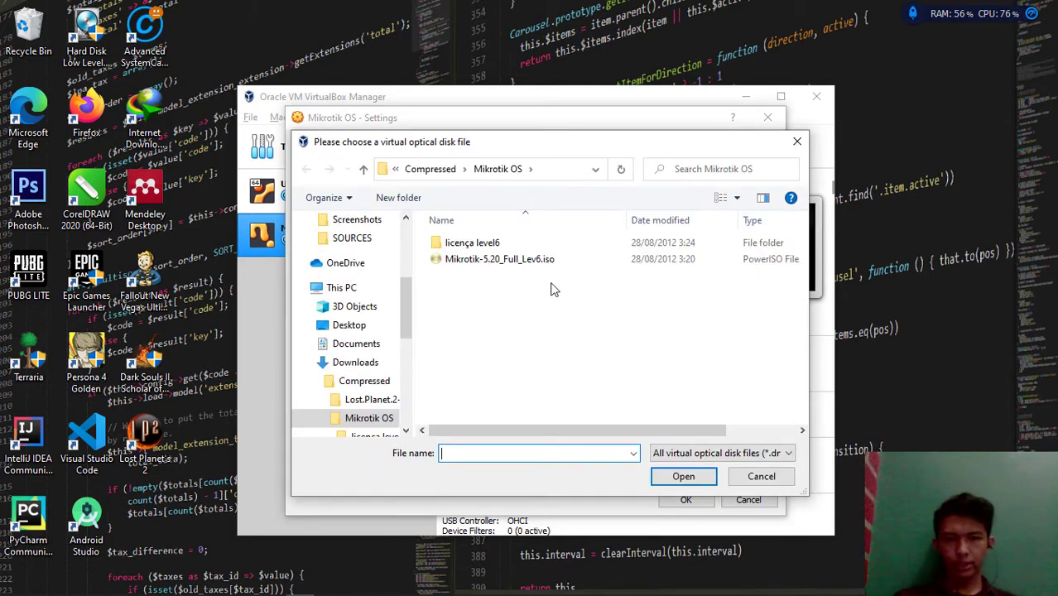
pyautogui.doubleClick(543, 263)
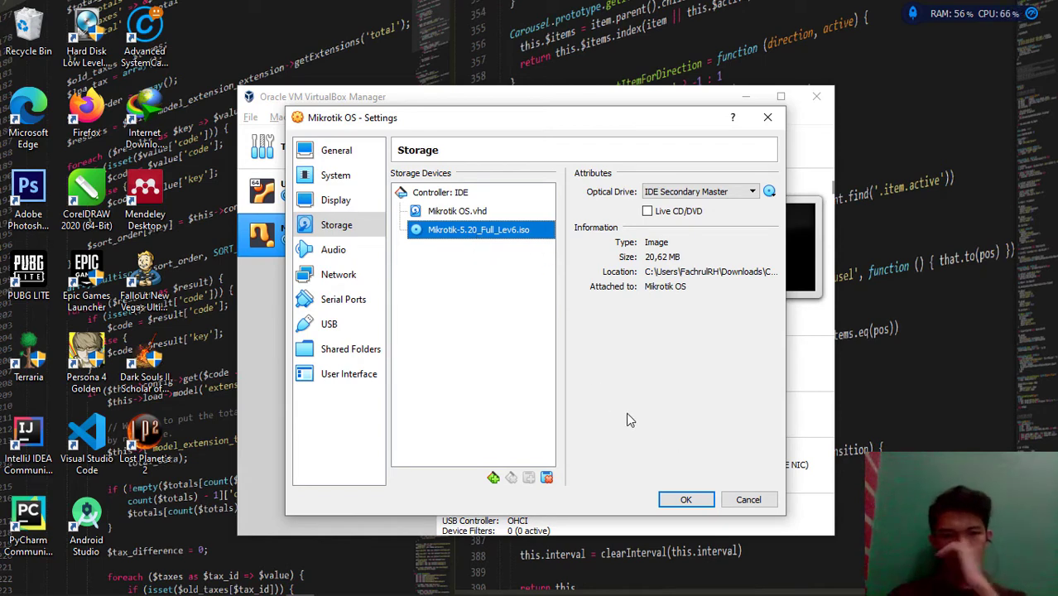
pyautogui.click(680, 505)
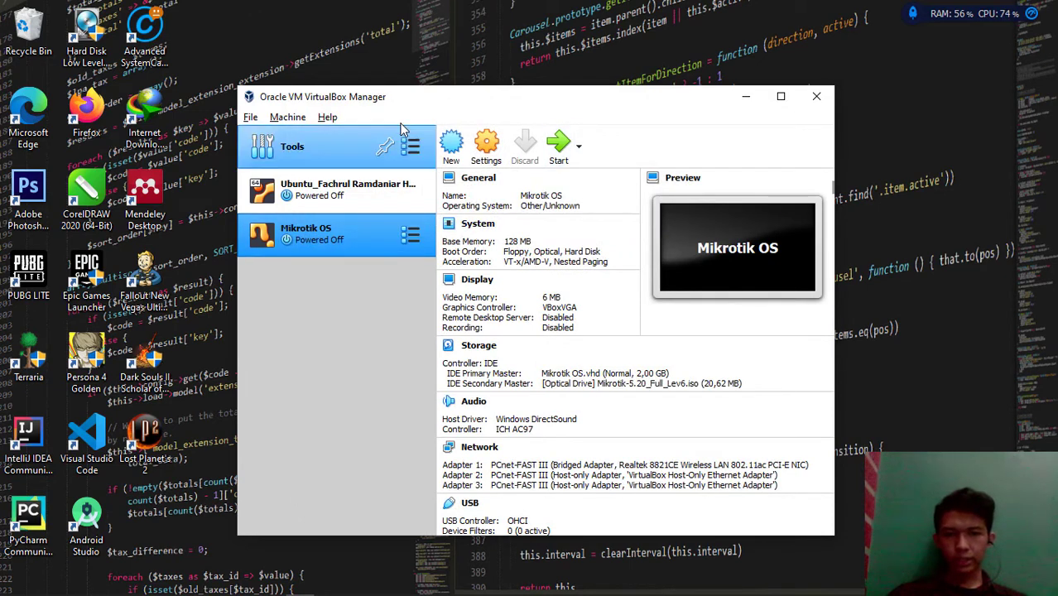
# Start Mikrotik OS, booting from the Mikrotik-5.20_Full_Lev6.iso start-up disk
pyautogui.click(554, 160)
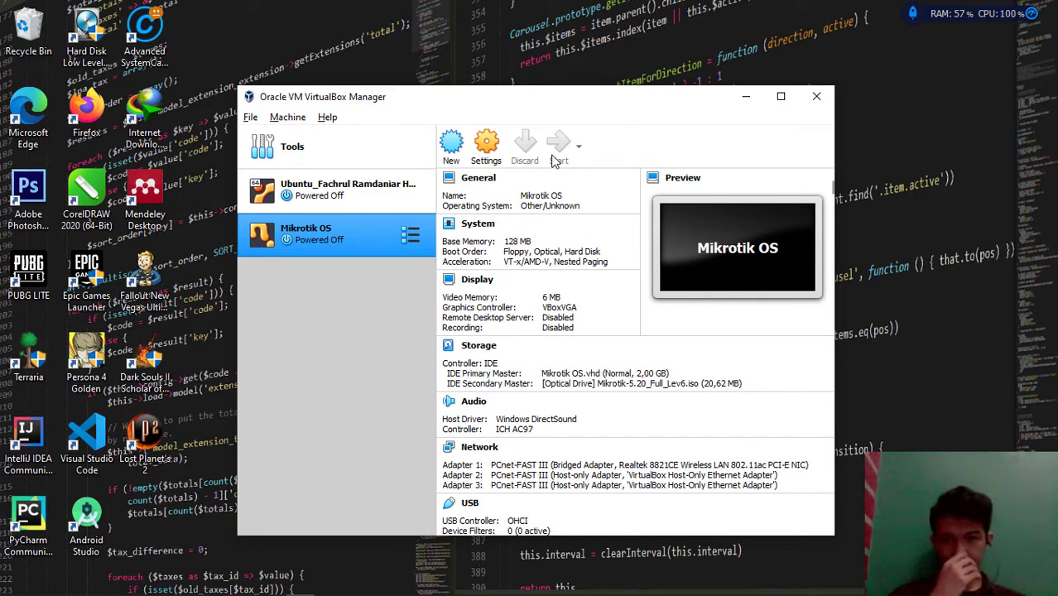
pyautogui.click(555, 159)
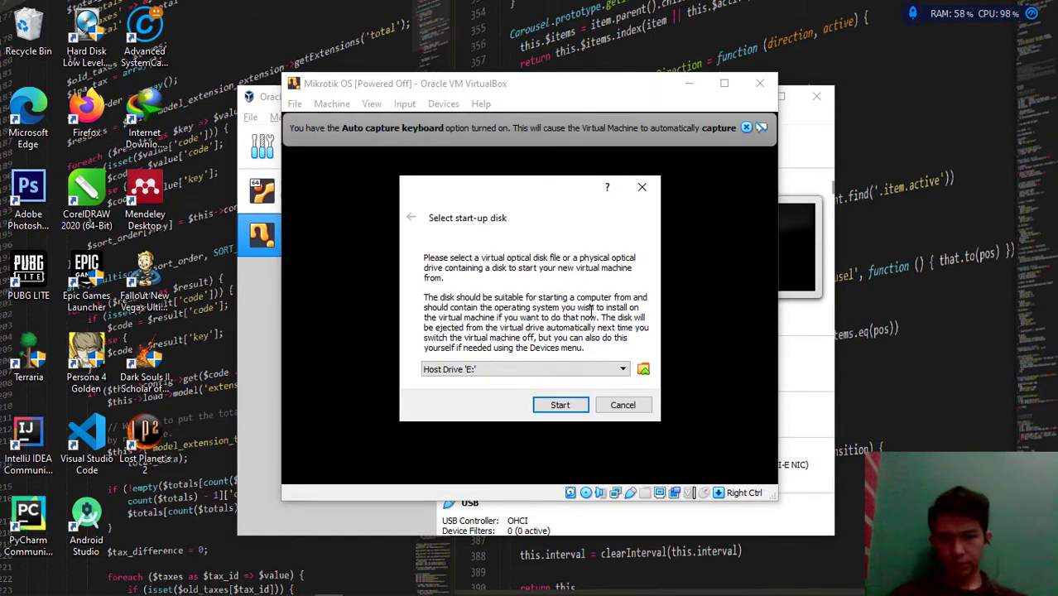
pyautogui.click(594, 369)
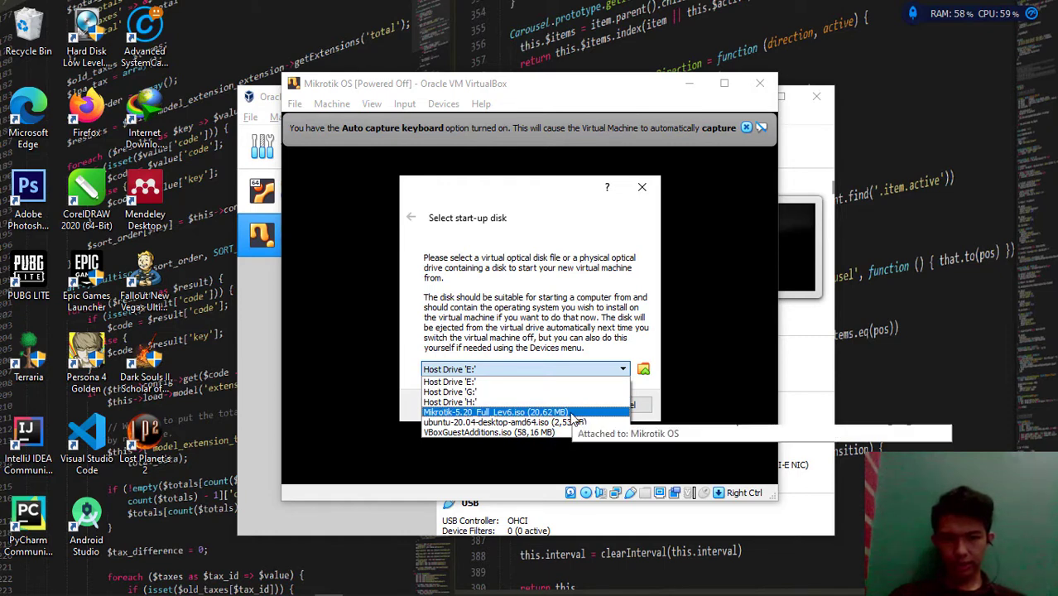
pyautogui.click(571, 412)
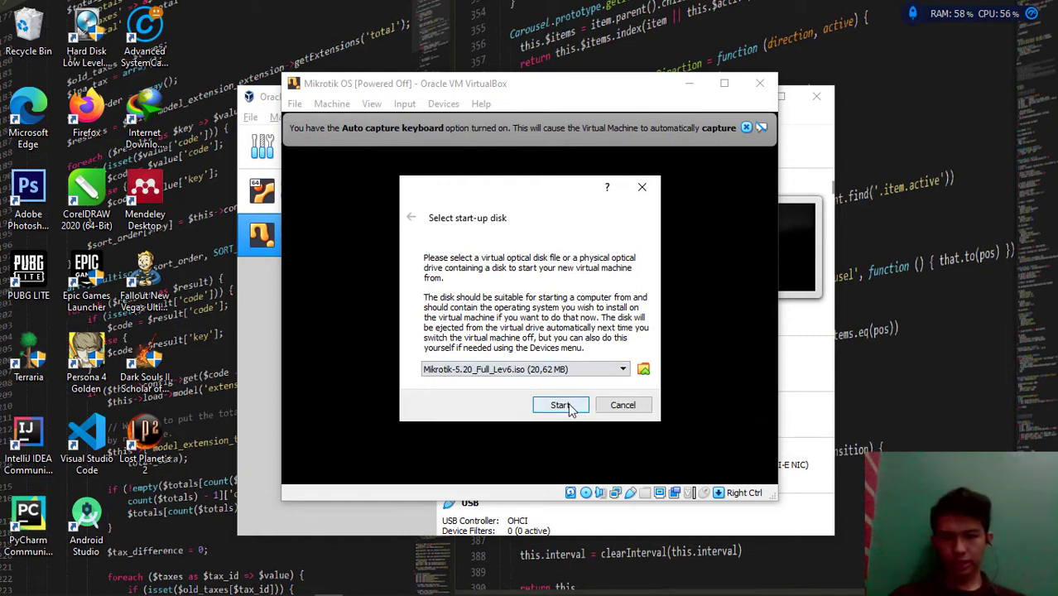
pyautogui.click(569, 410)
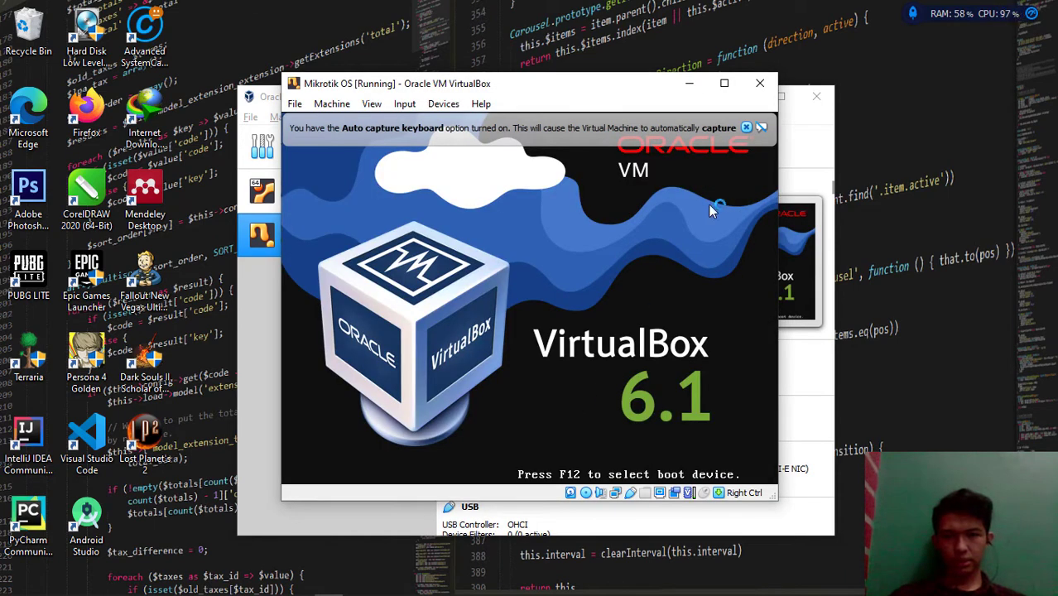
# Dismiss the keyboard auto-capture notice, then enlarge and reposition the VM window
pyautogui.click(746, 128)
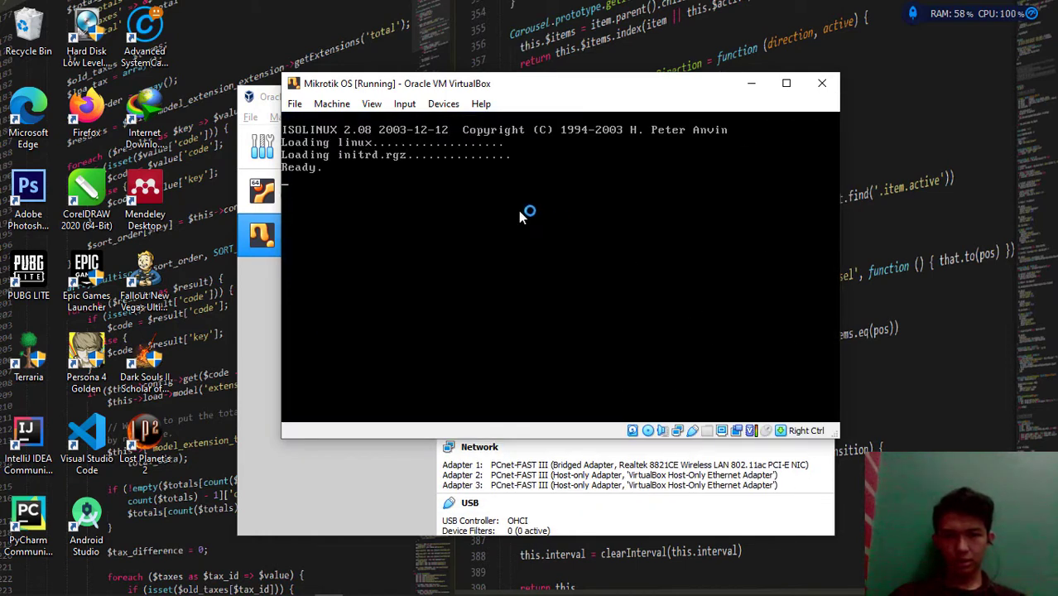
pyautogui.moveTo(838, 437); pyautogui.dragTo(889, 469)
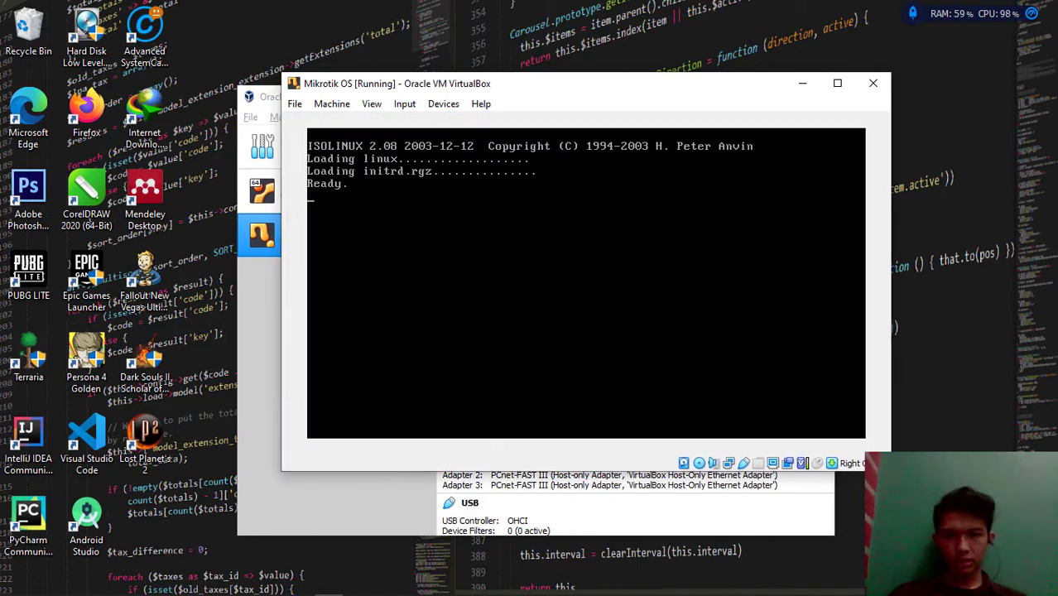
pyautogui.moveTo(693, 83); pyautogui.dragTo(654, 109)
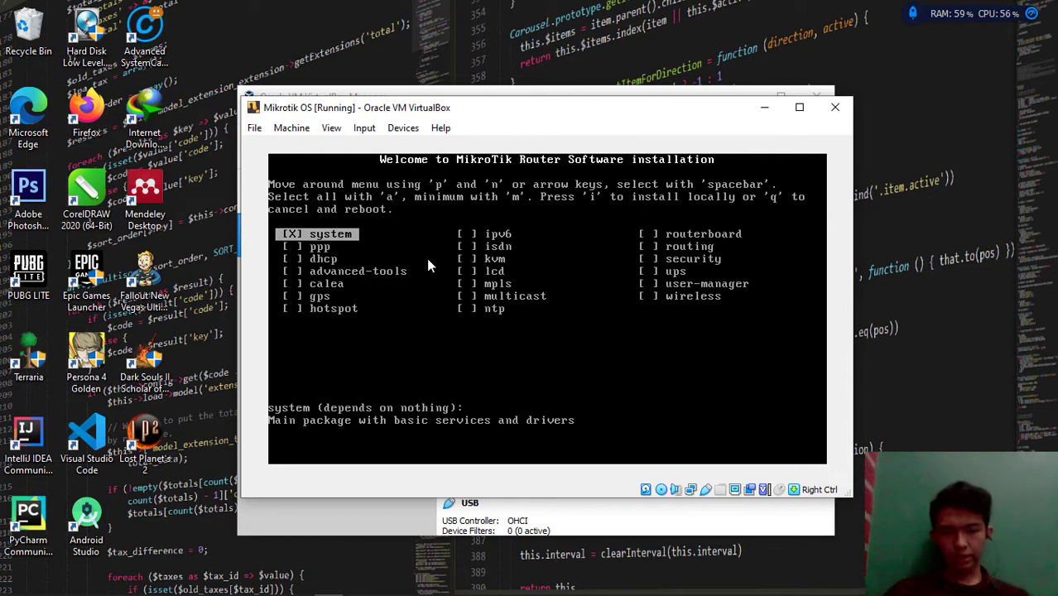
# Select all packages with 'a', install with 'i', answer n to old configuration and y to continue
pyautogui.press('a')
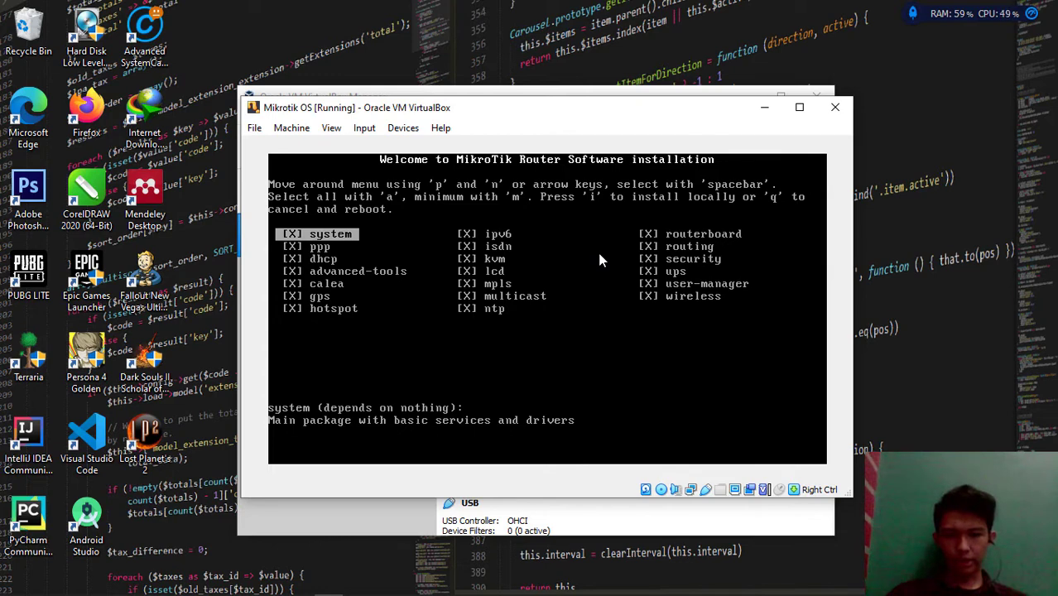
pyautogui.press('i')
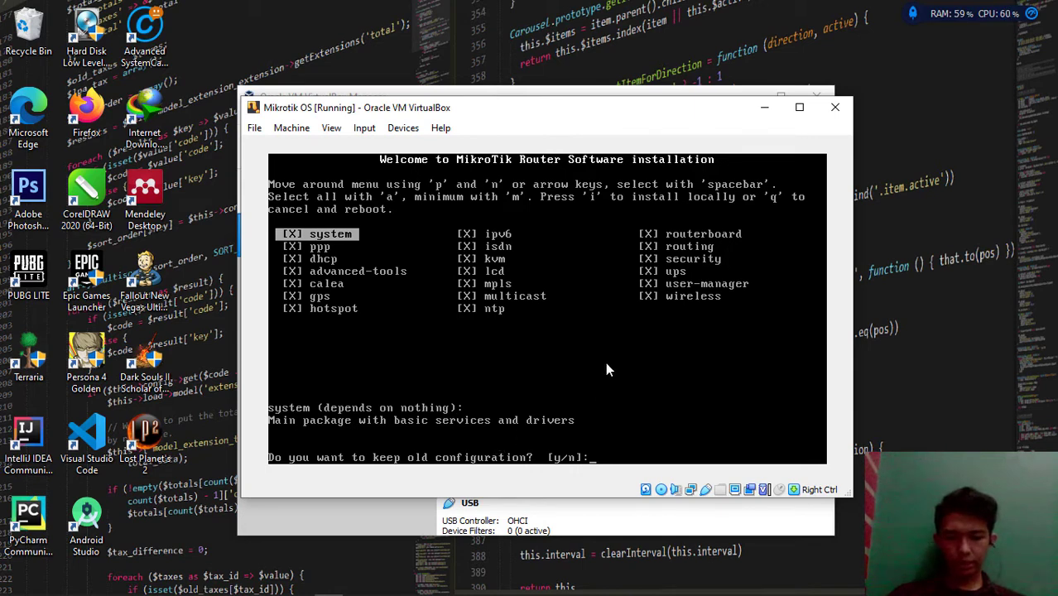
pyautogui.write('n]:')
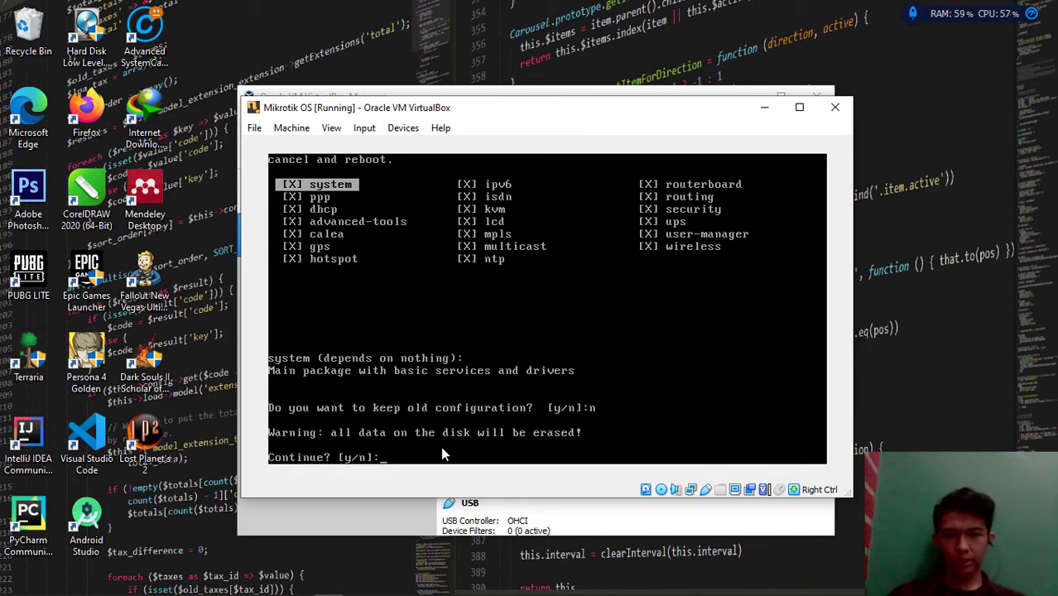
pyautogui.write('y')
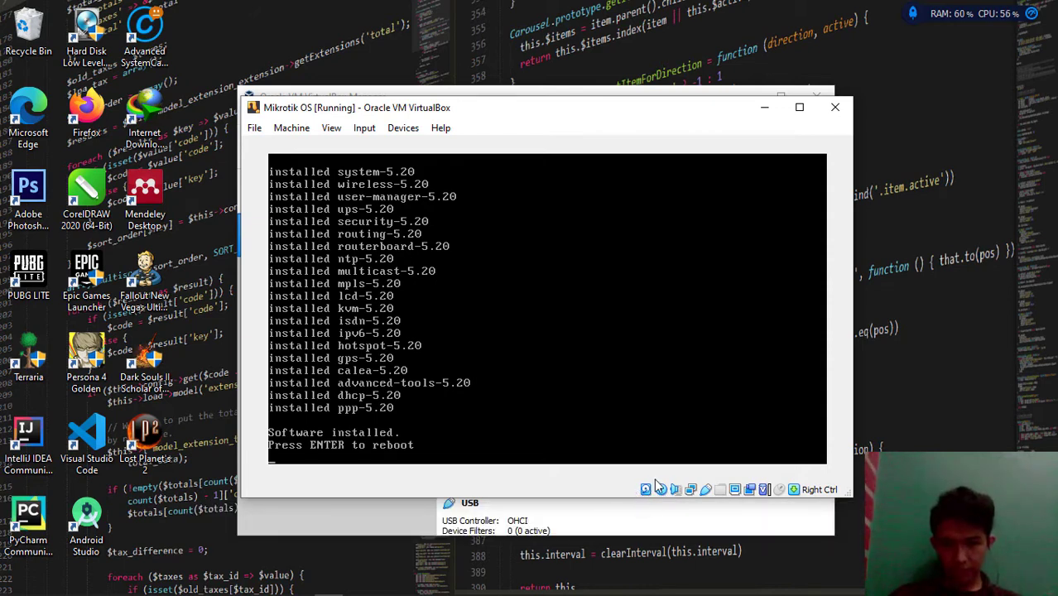
# Leave the Mikrotik ISO in the optical drive and reboot the router into the installed system
pyautogui.click(662, 491)
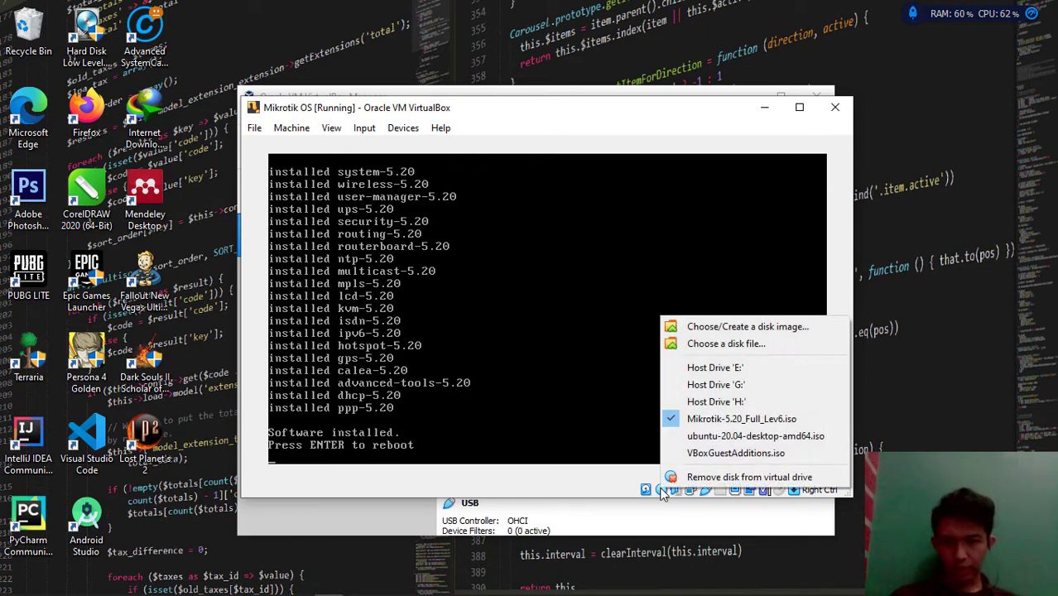
pyautogui.click(704, 420)
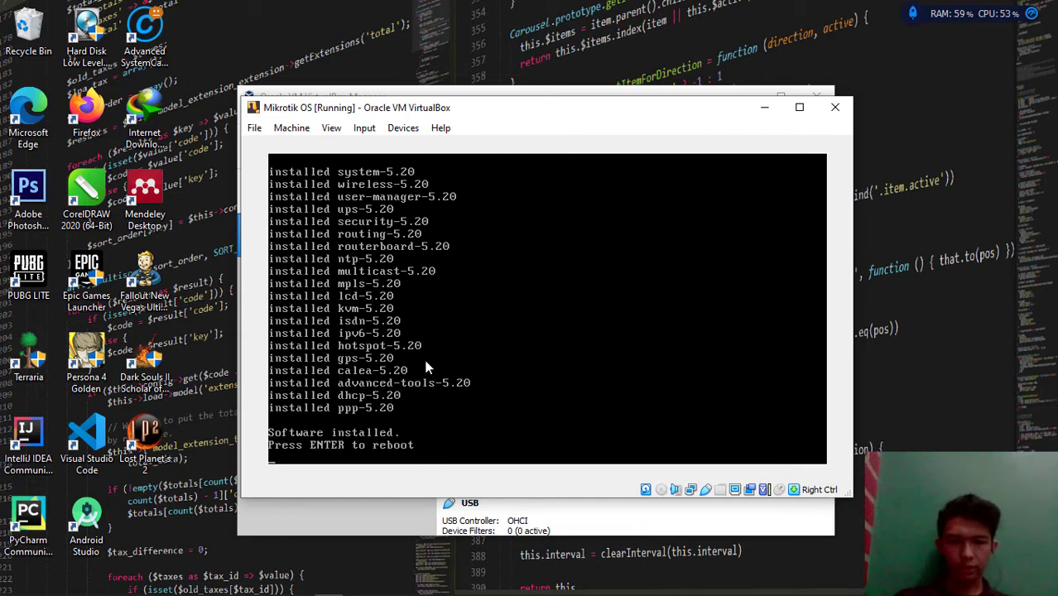
pyautogui.press('Return')
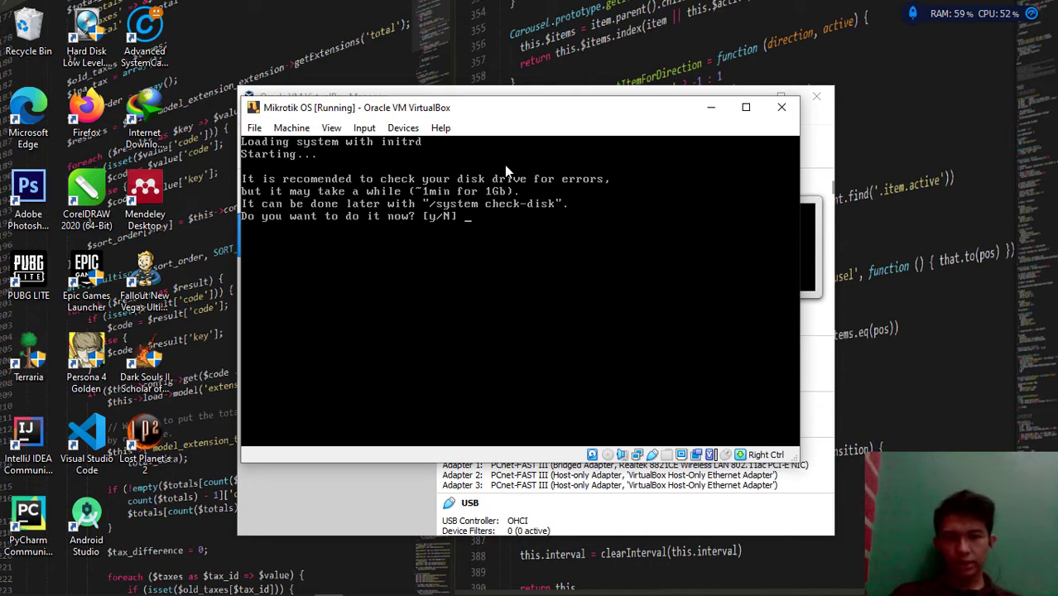
# Decline the disk check with N, log in as admin, and get past the notice
pyautogui.write('N')
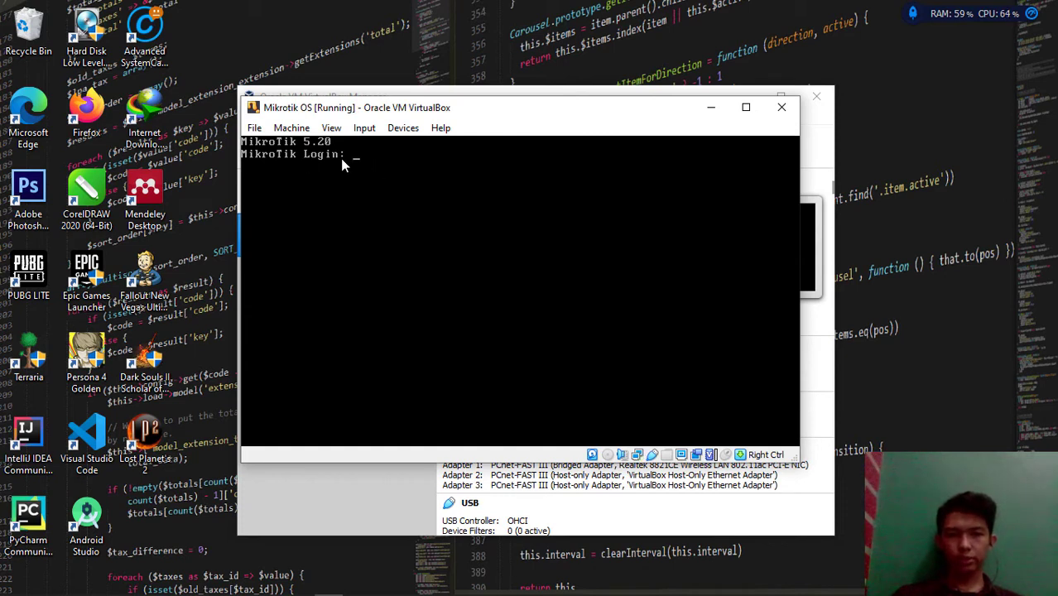
pyautogui.write('admin')
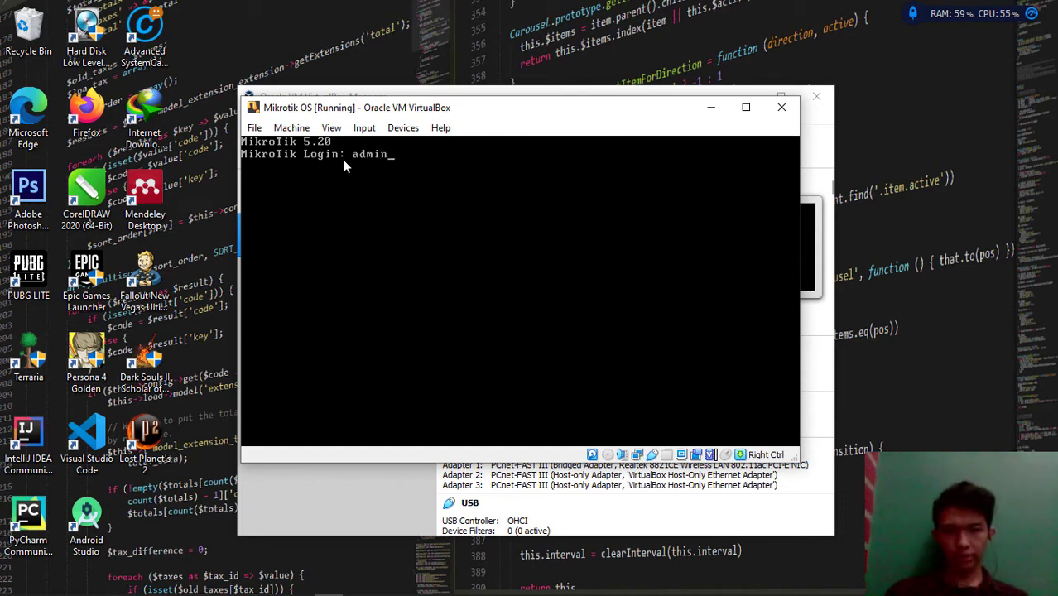
pyautogui.press('Return')
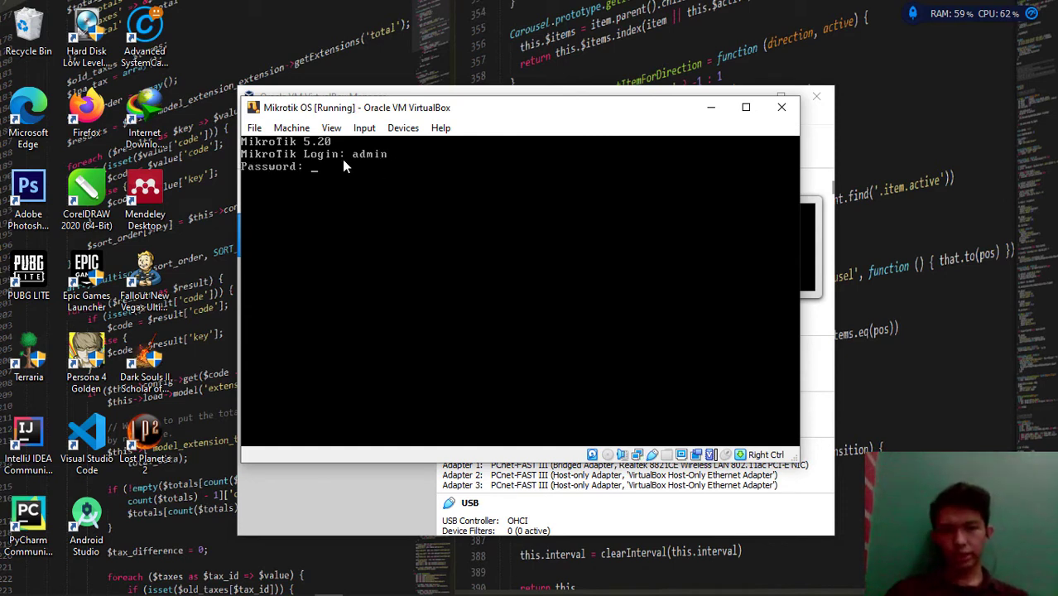
pyautogui.press('Return')
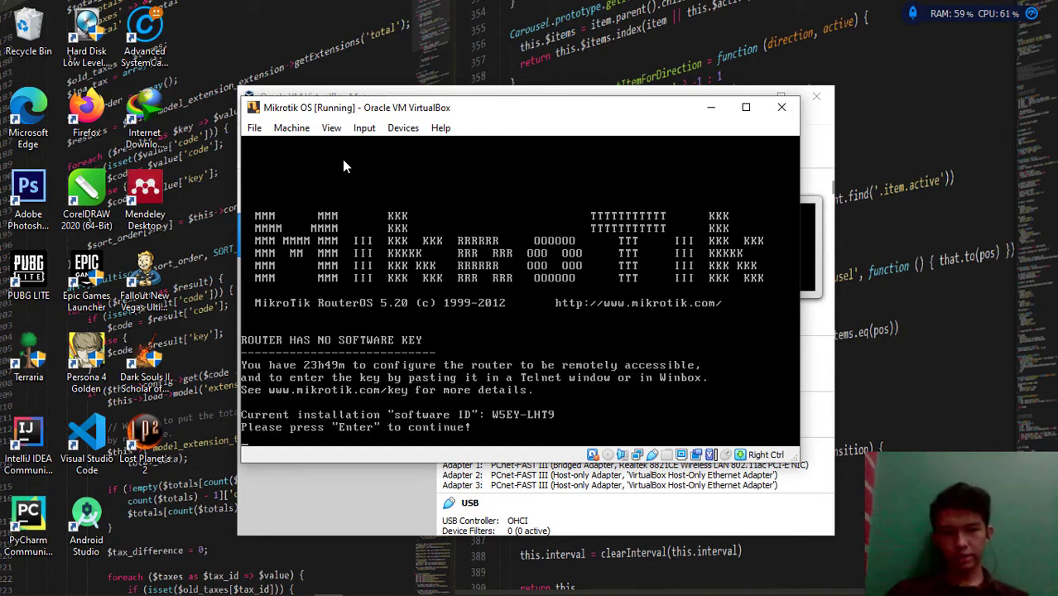
pyautogui.press('Return')
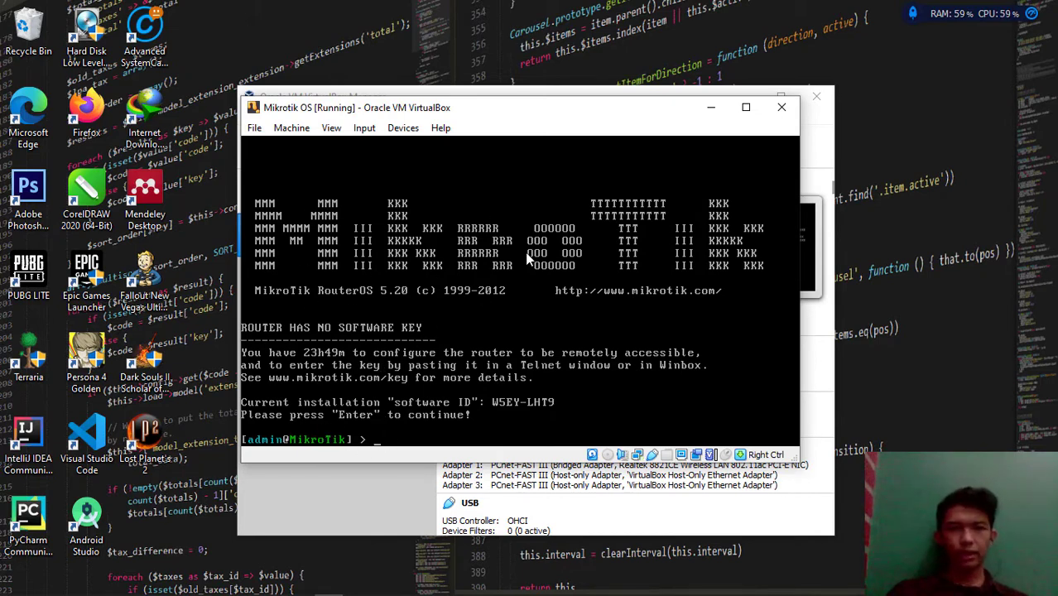
# Minimize the VM window and run winbox-2.2.18.exe from the Mikrotik OS folder
pyautogui.click(708, 112)
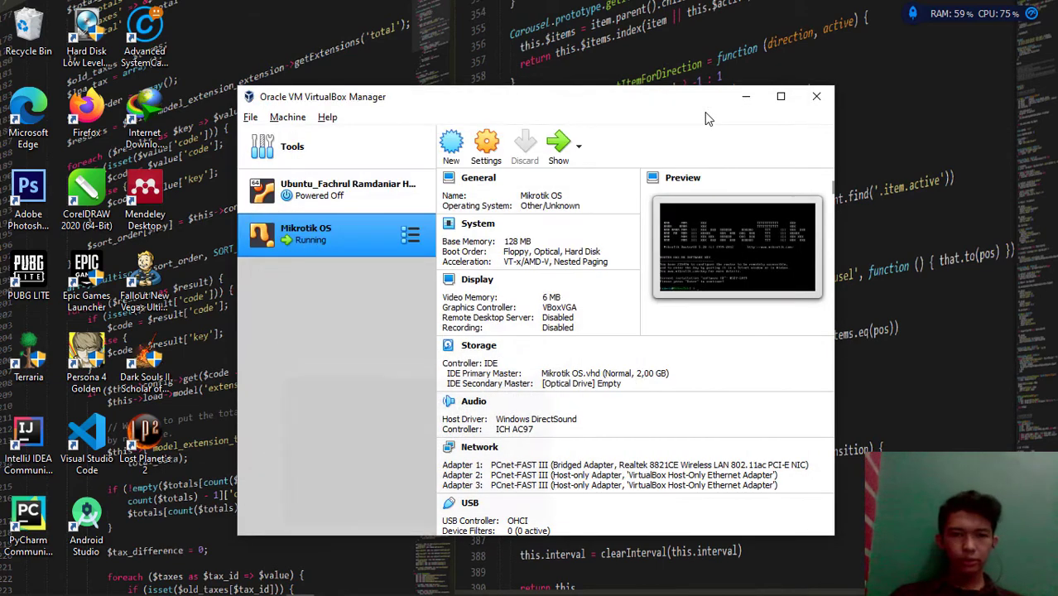
pyautogui.hotkey('alt', 'Tab')
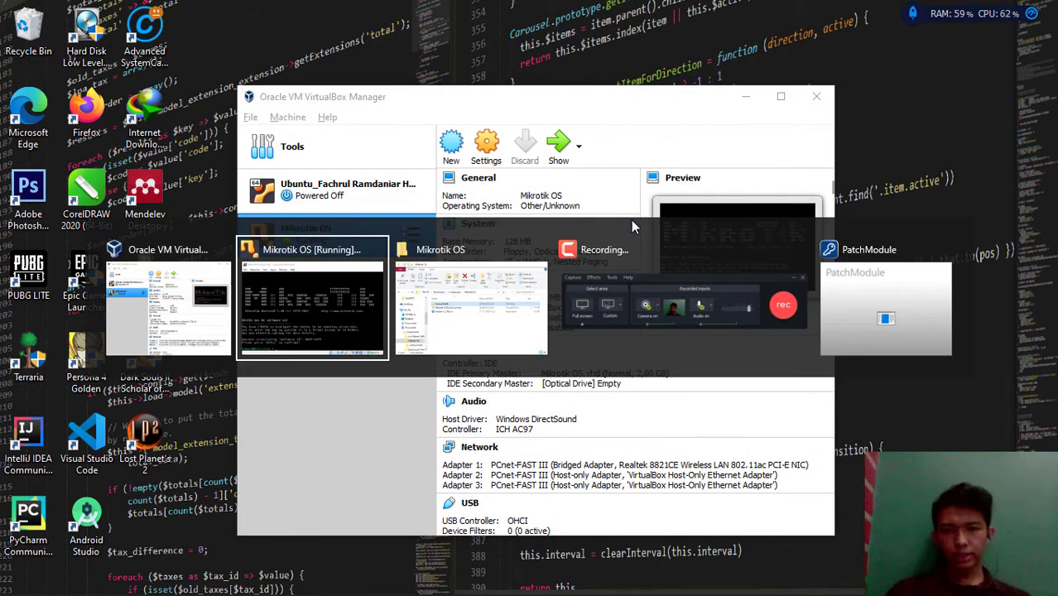
pyautogui.hotkey('alt', 'Tab')
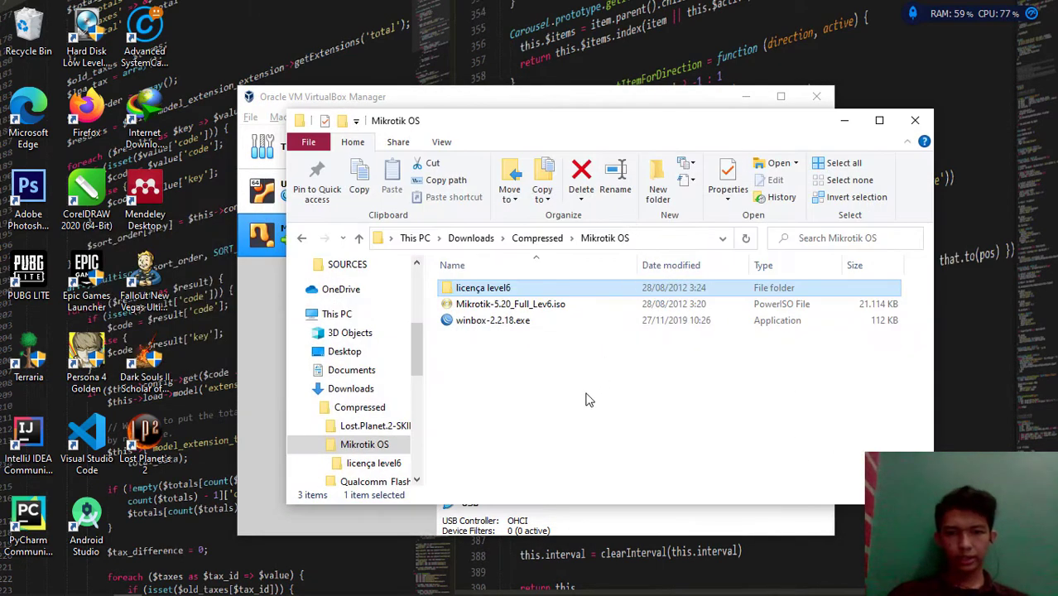
pyautogui.click(530, 324)
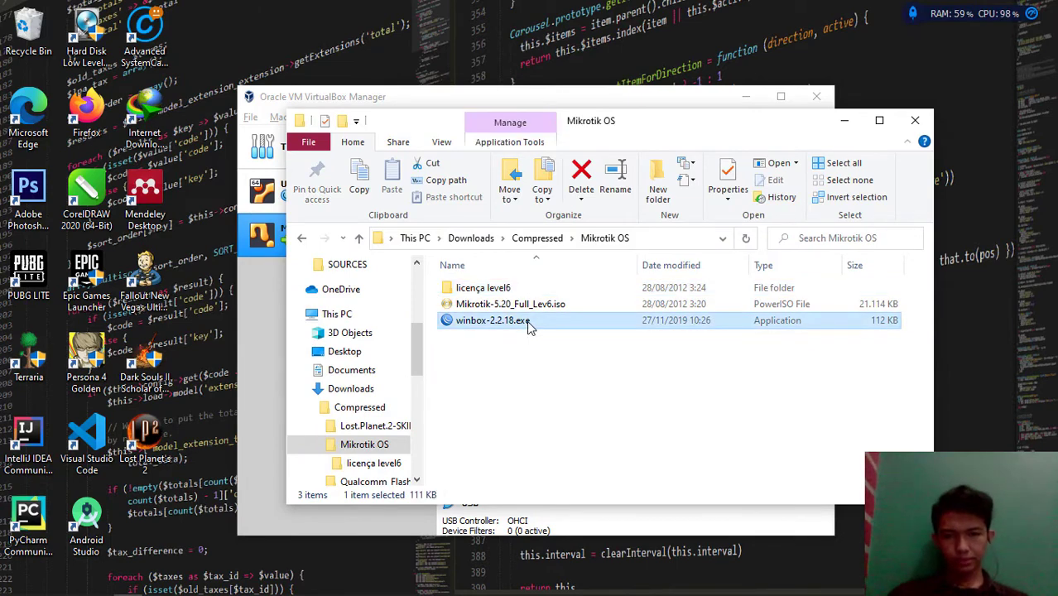
pyautogui.doubleClick(530, 324)
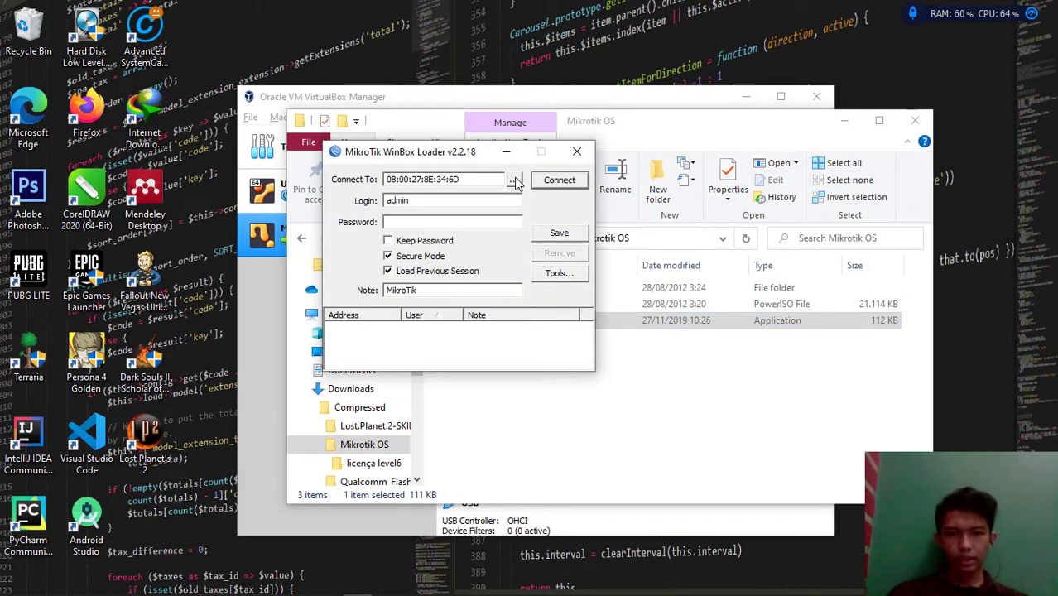
# Choose the discovered router fe80::a00:27ff:fe7c:7572 and connect to it as admin
pyautogui.click(514, 179)
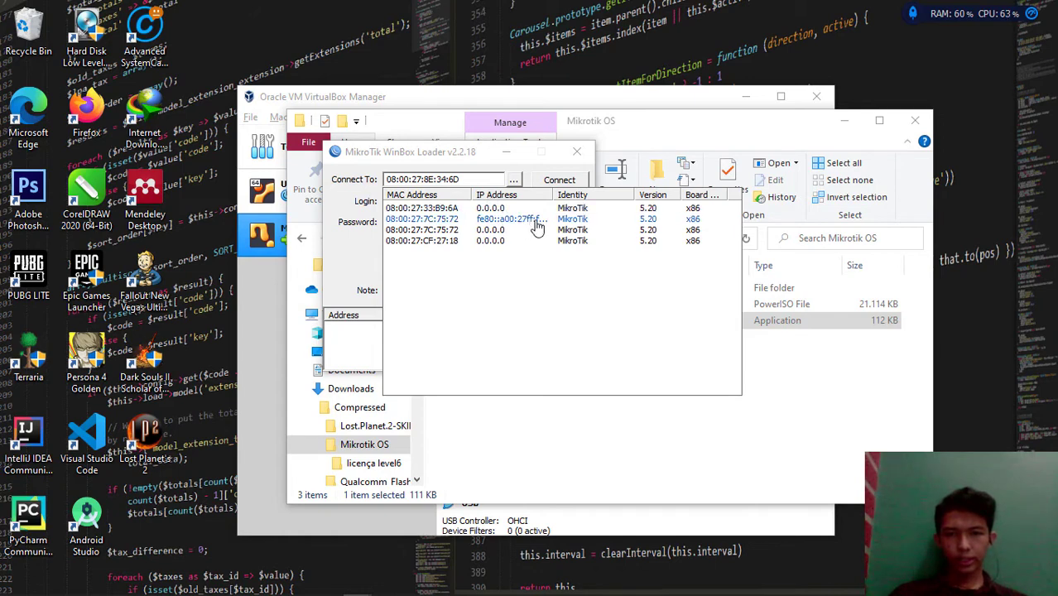
pyautogui.click(503, 241)
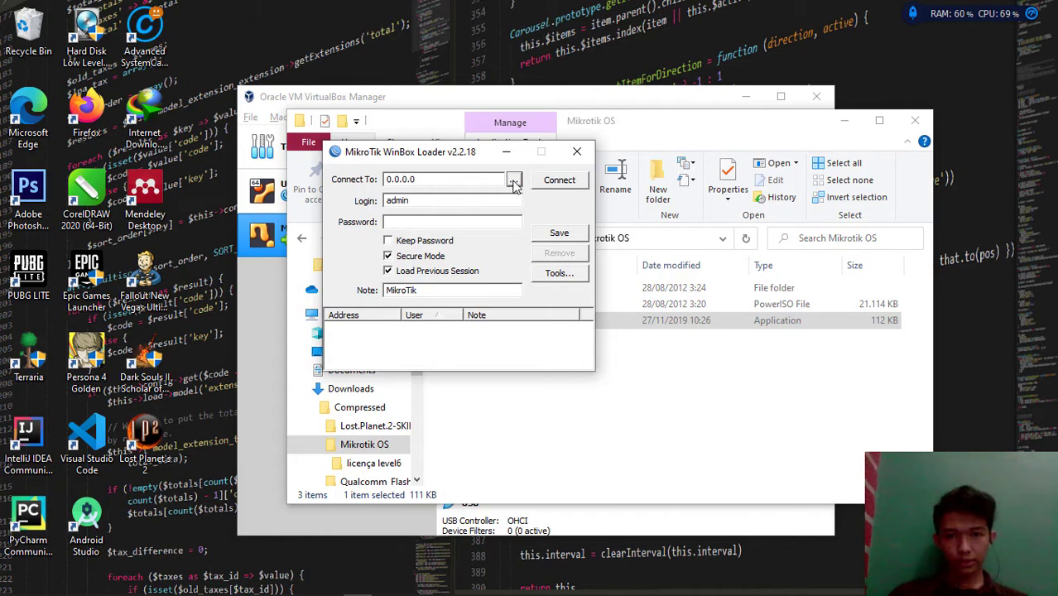
pyautogui.click(513, 181)
pyautogui.click(513, 181)
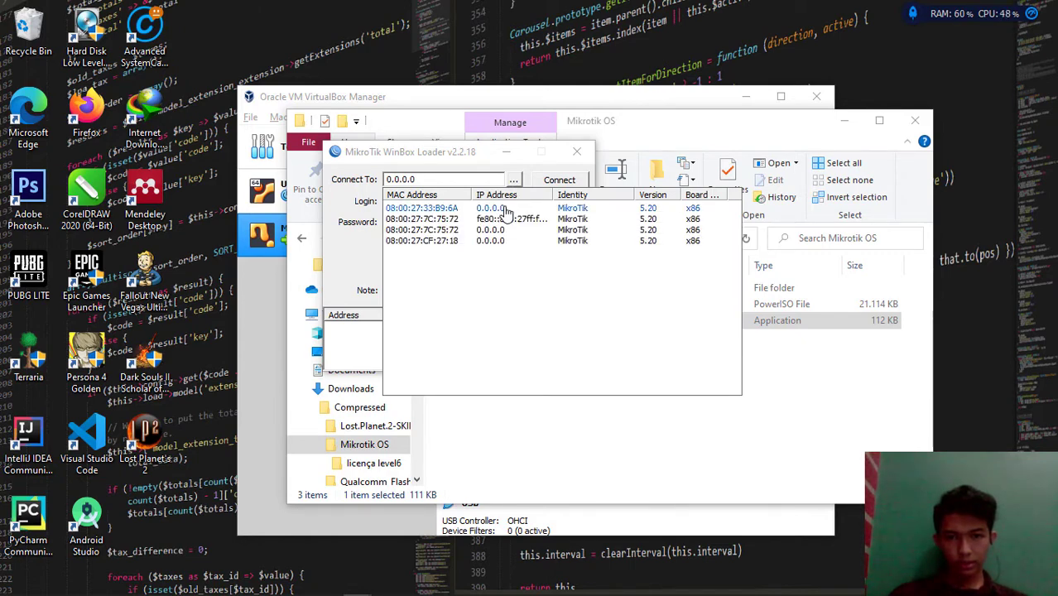
pyautogui.click(505, 211)
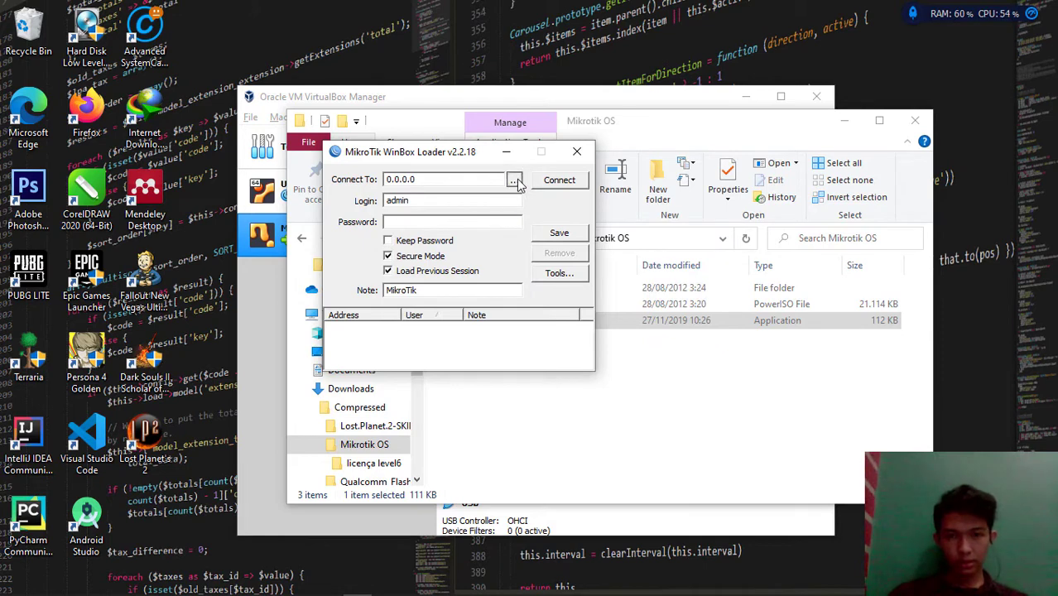
pyautogui.click(514, 180)
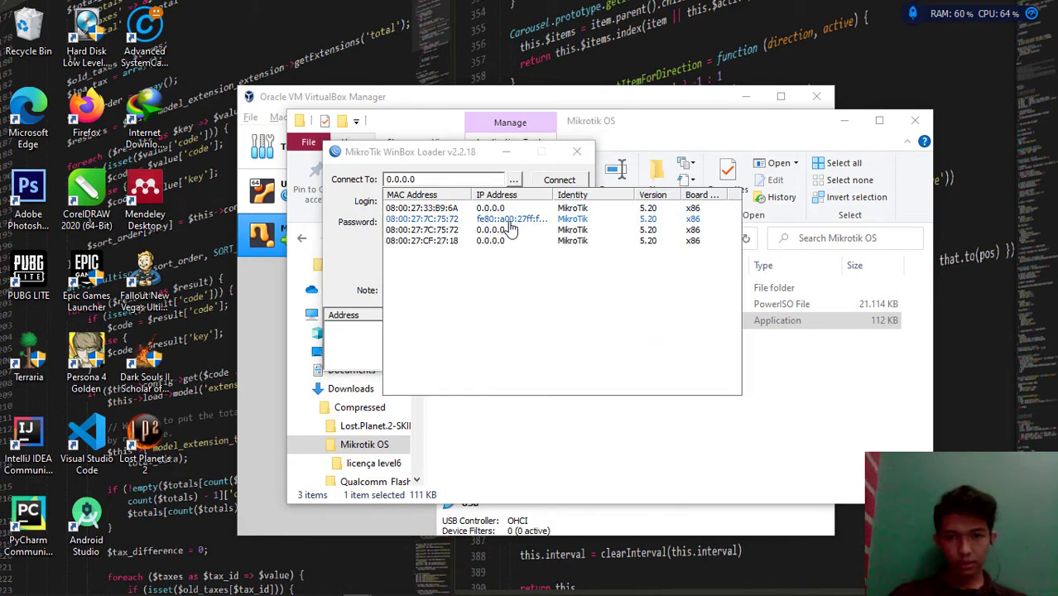
pyautogui.click(511, 219)
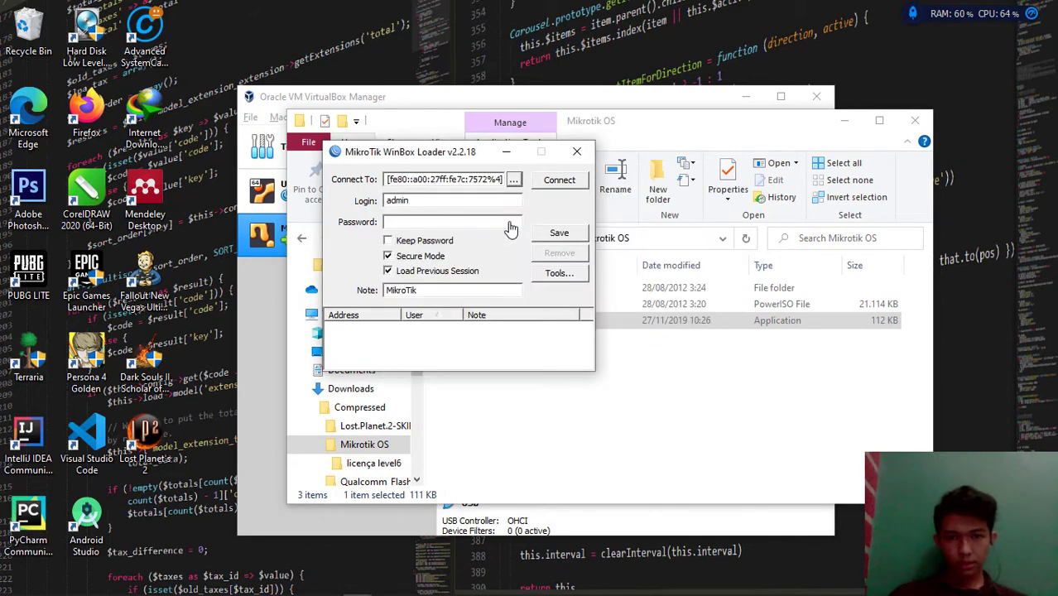
pyautogui.click(514, 180)
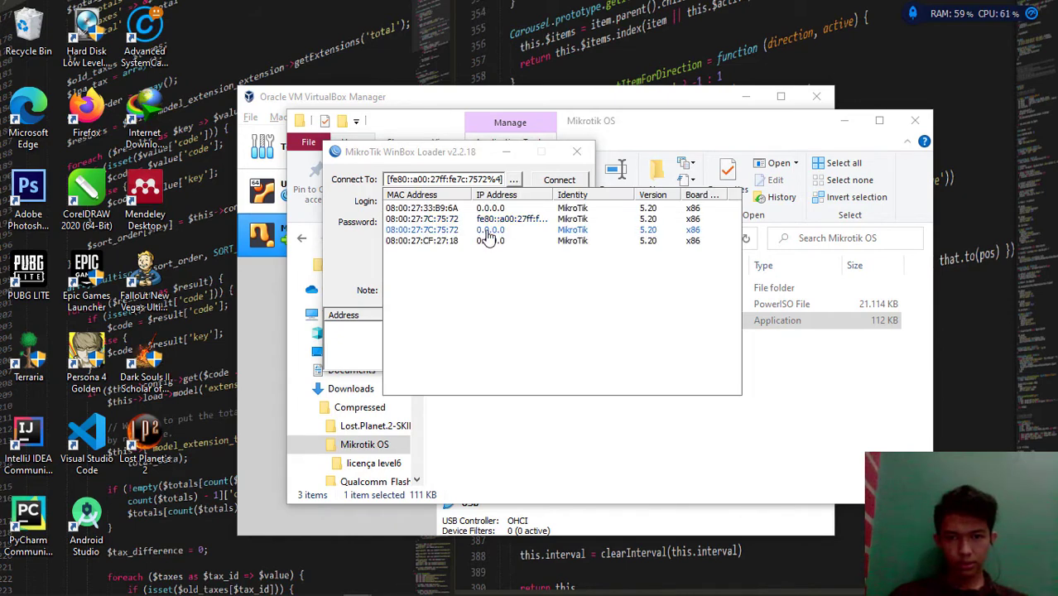
pyautogui.click(485, 220)
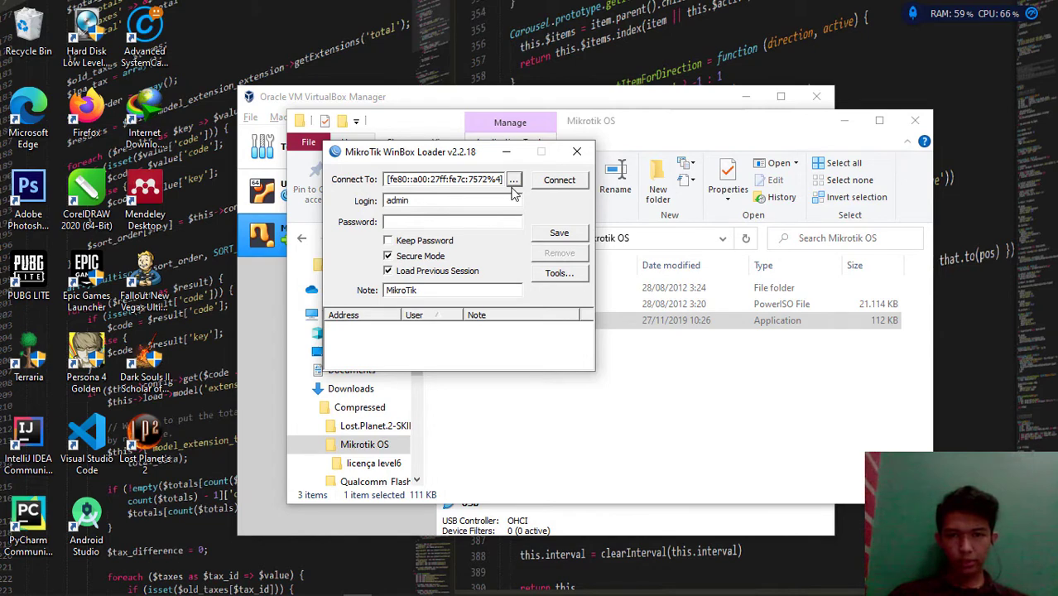
pyautogui.click(558, 184)
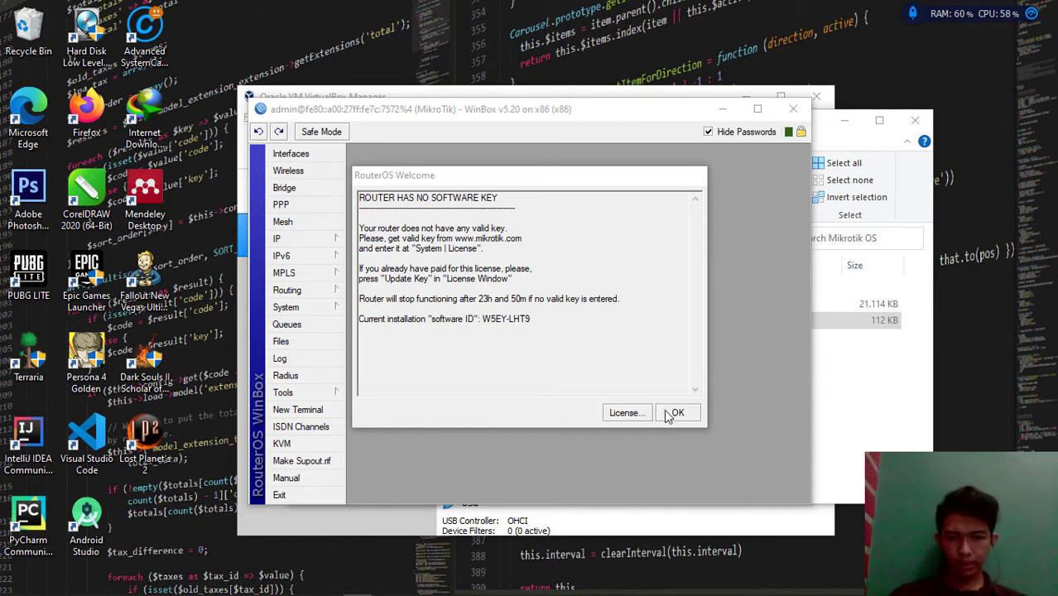
# Open System > License and move the RouterOS Welcome notice aside to reveal Level 0
pyautogui.click(283, 392)
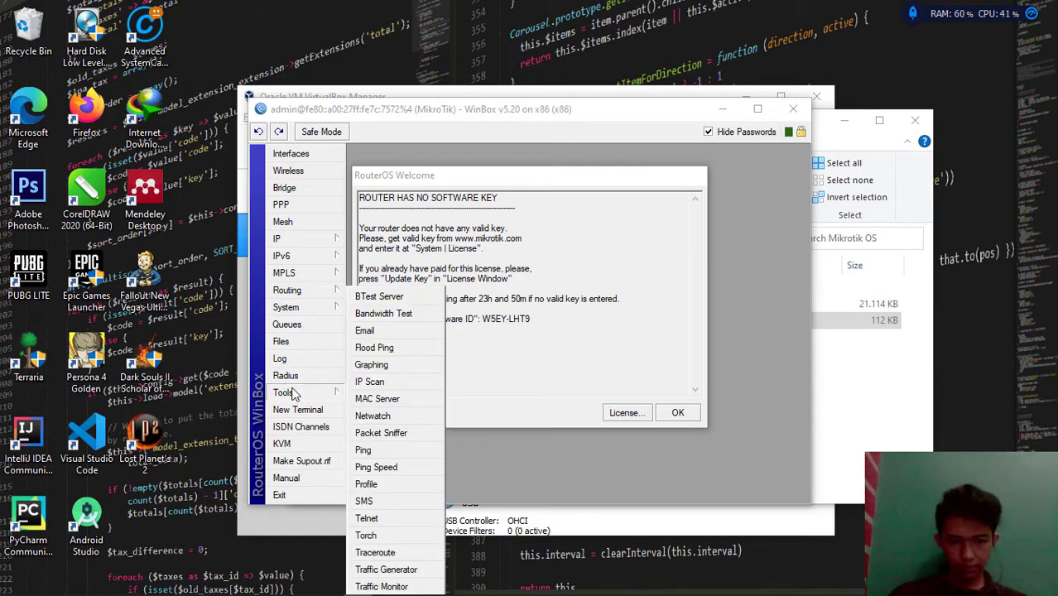
pyautogui.click(300, 307)
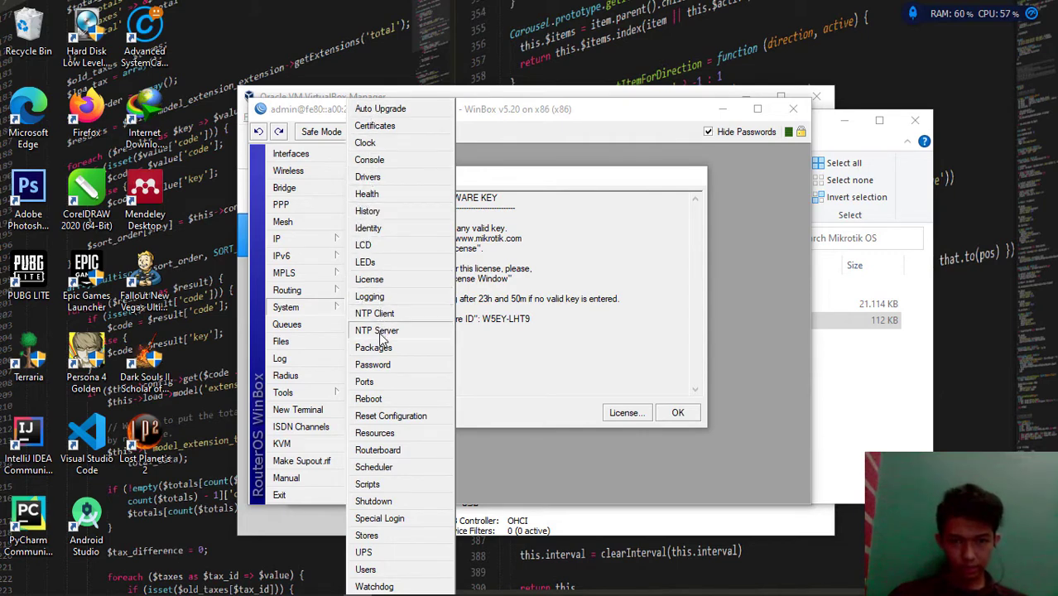
pyautogui.click(379, 279)
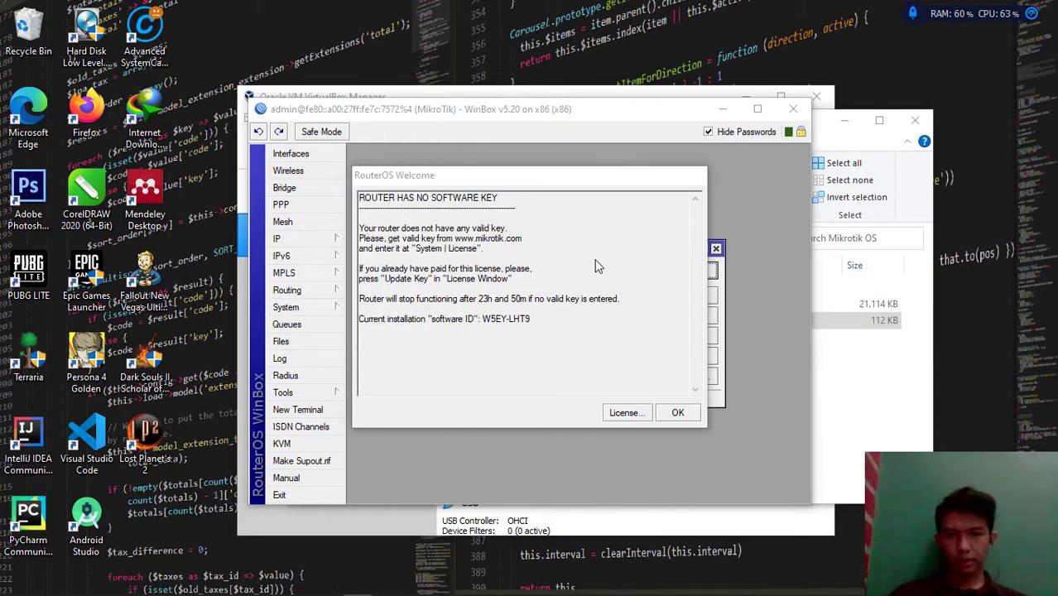
pyautogui.moveTo(618, 183); pyautogui.dragTo(756, 359)
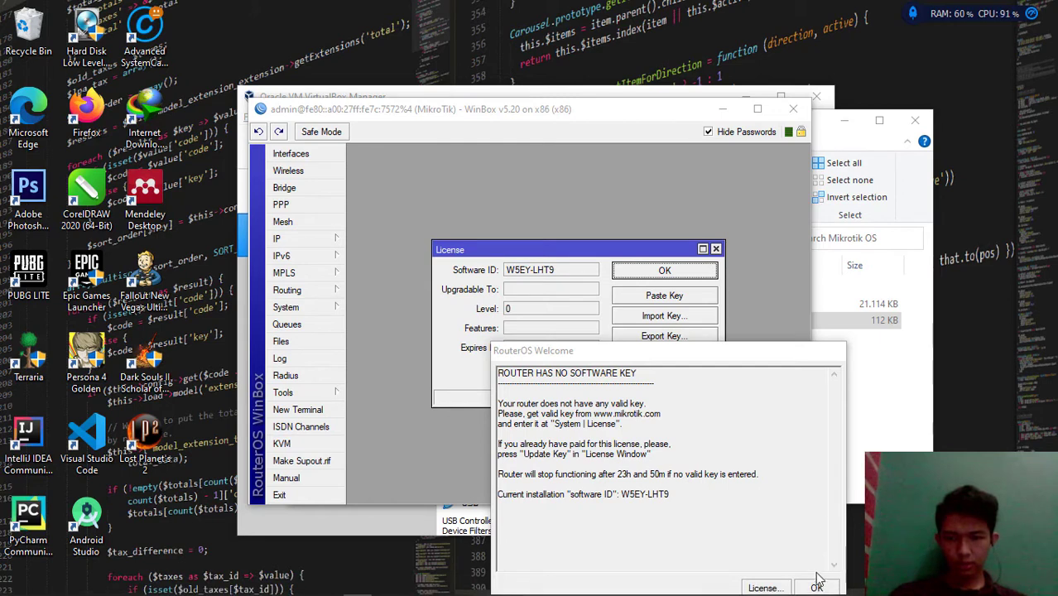
pyautogui.moveTo(713, 361); pyautogui.dragTo(844, 167)
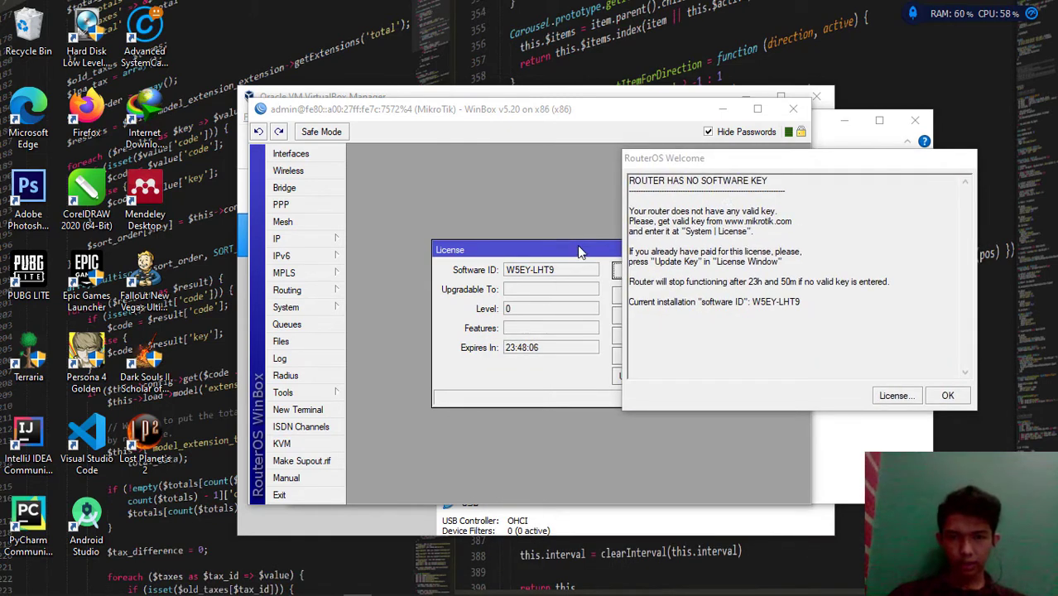
pyautogui.moveTo(581, 248); pyautogui.dragTo(473, 237)
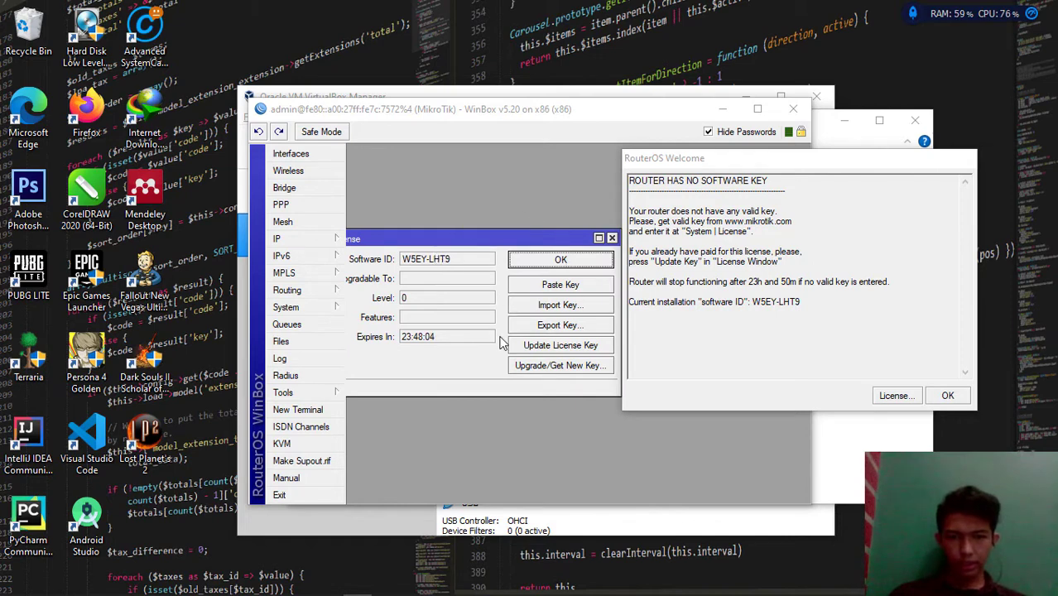
# Import the licence key file from Downloads > Compressed > Mikrotik OS > licença level6
pyautogui.click(545, 307)
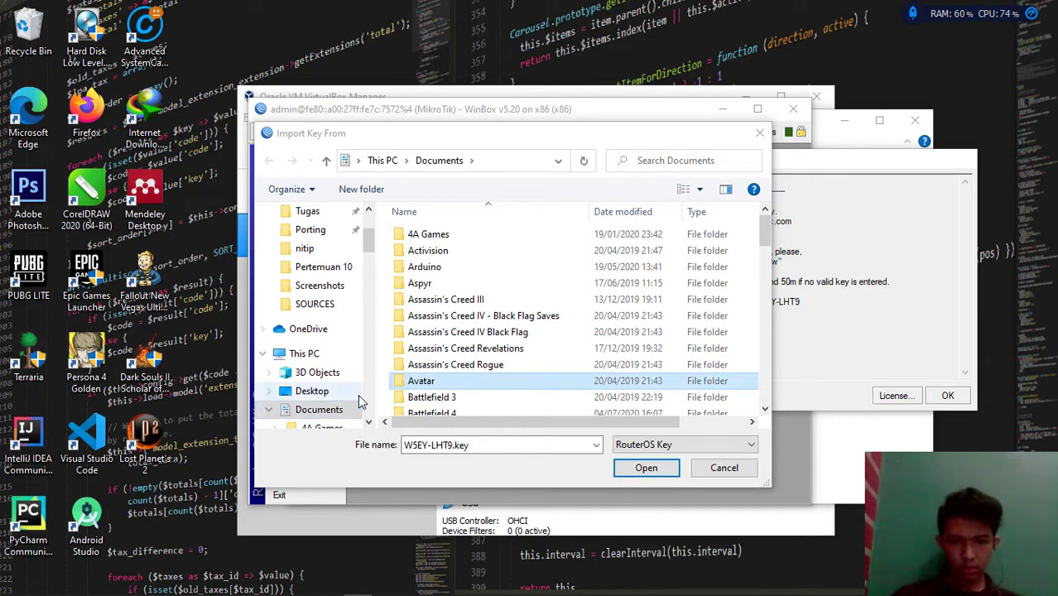
pyautogui.click(334, 395)
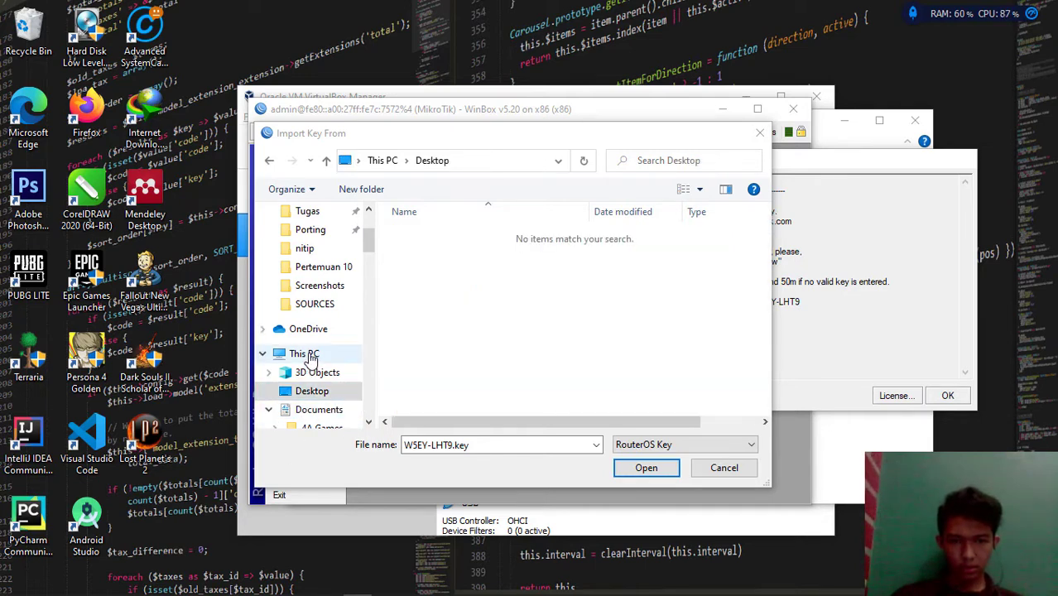
pyautogui.click(269, 410)
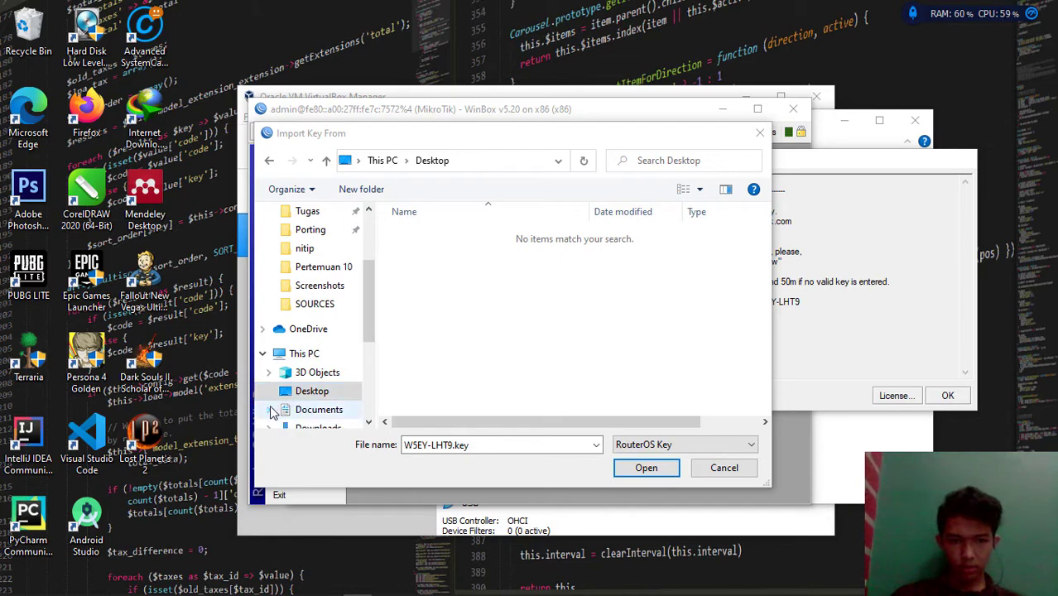
pyautogui.click(293, 427)
pyautogui.click(296, 428)
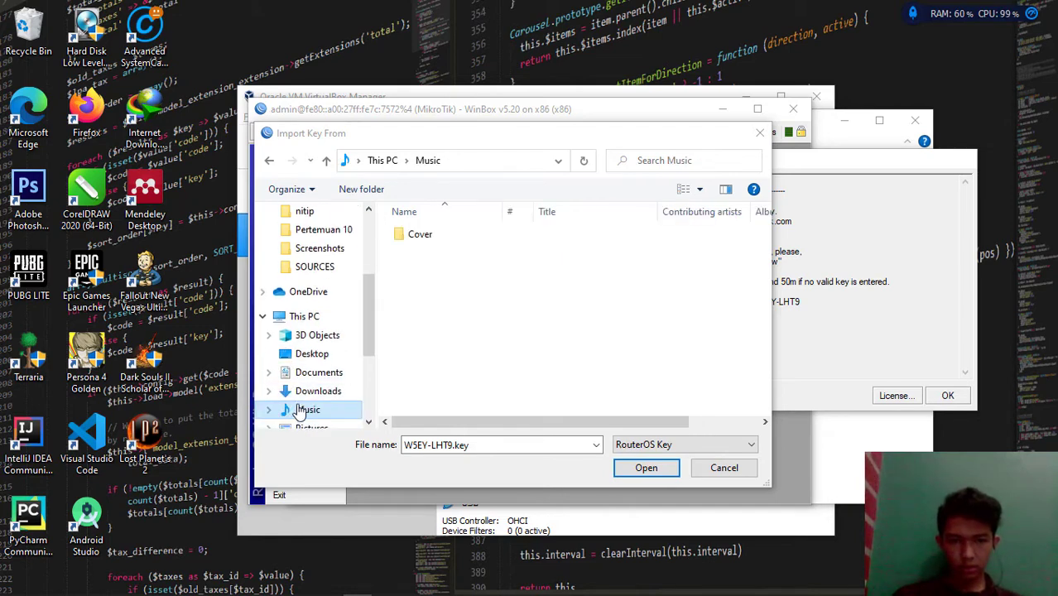
pyautogui.click(306, 396)
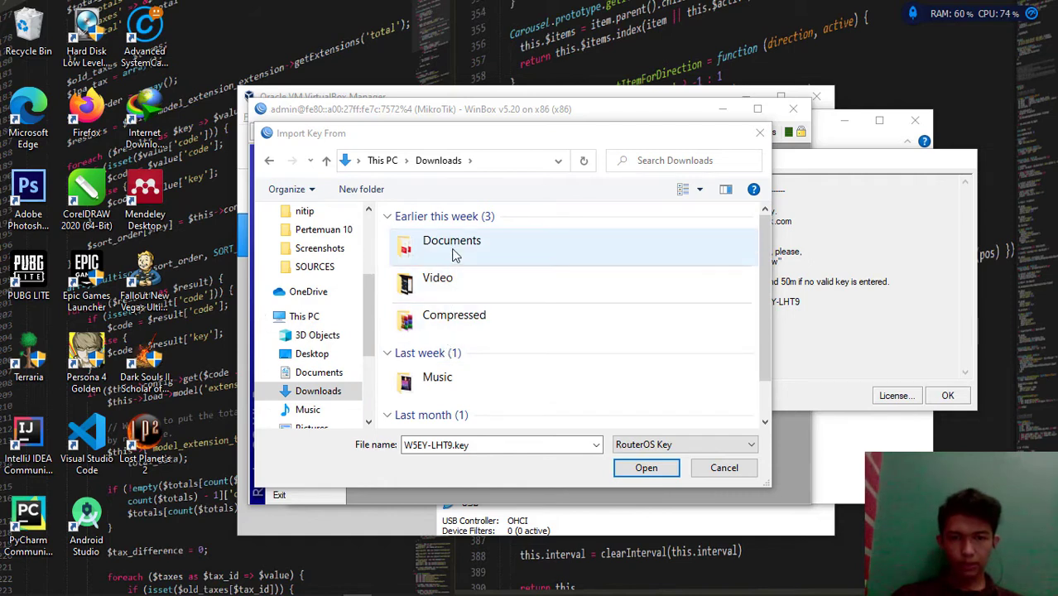
pyautogui.doubleClick(453, 254)
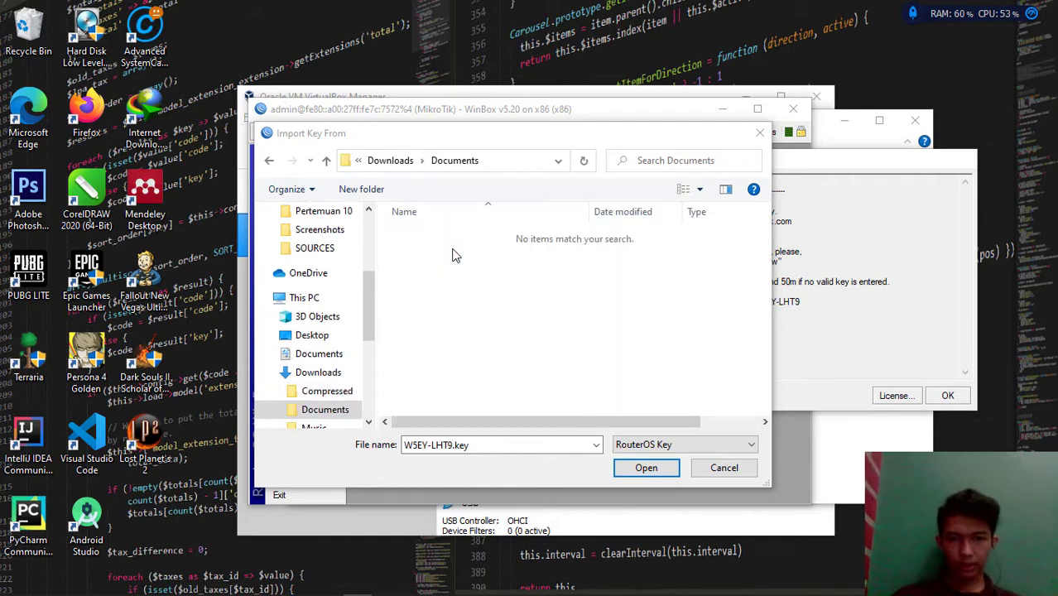
pyautogui.click(325, 393)
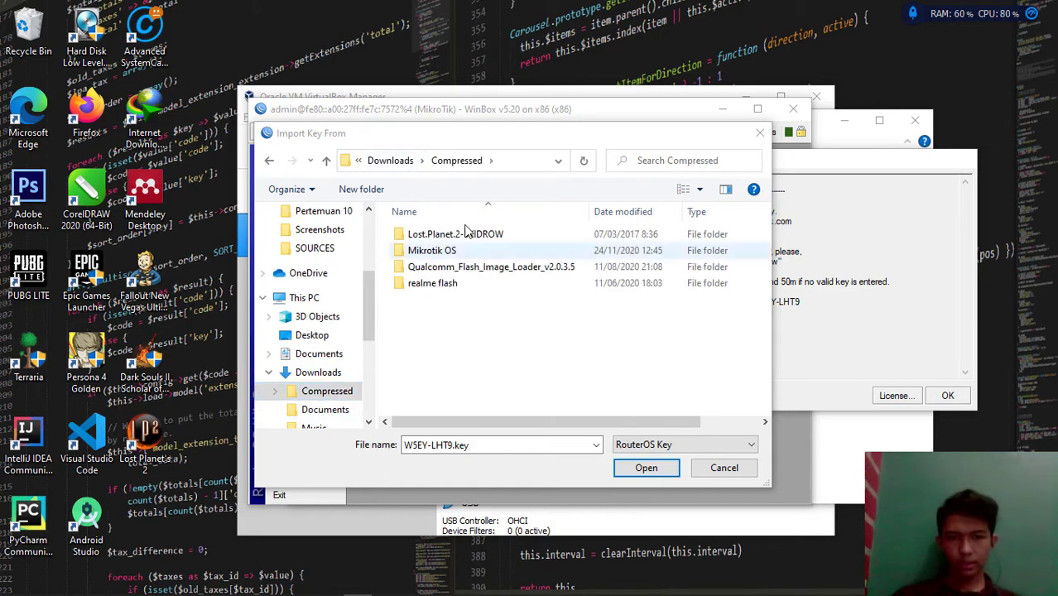
pyautogui.doubleClick(462, 253)
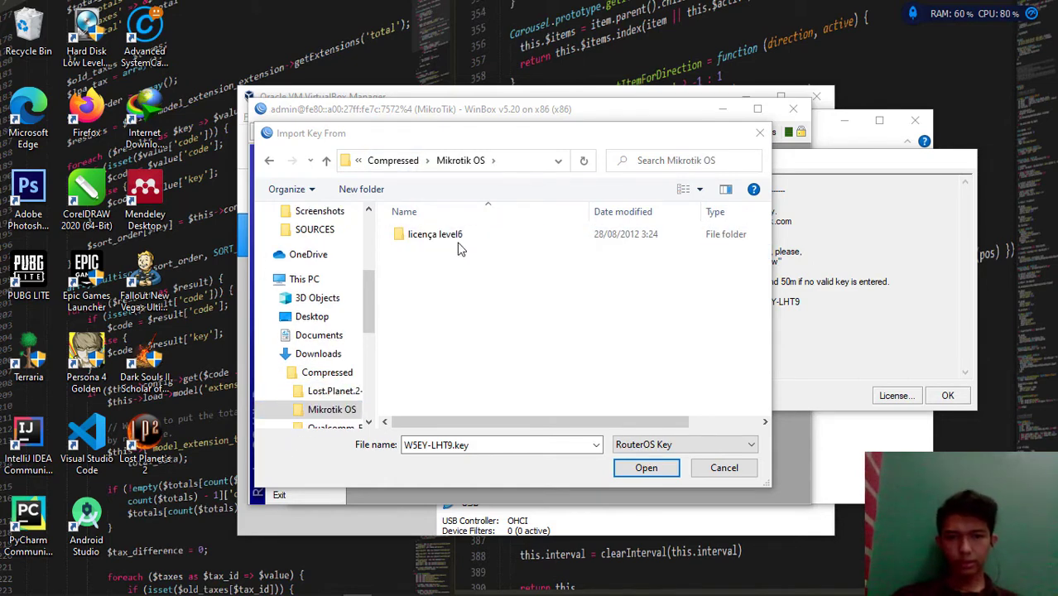
pyautogui.doubleClick(457, 236)
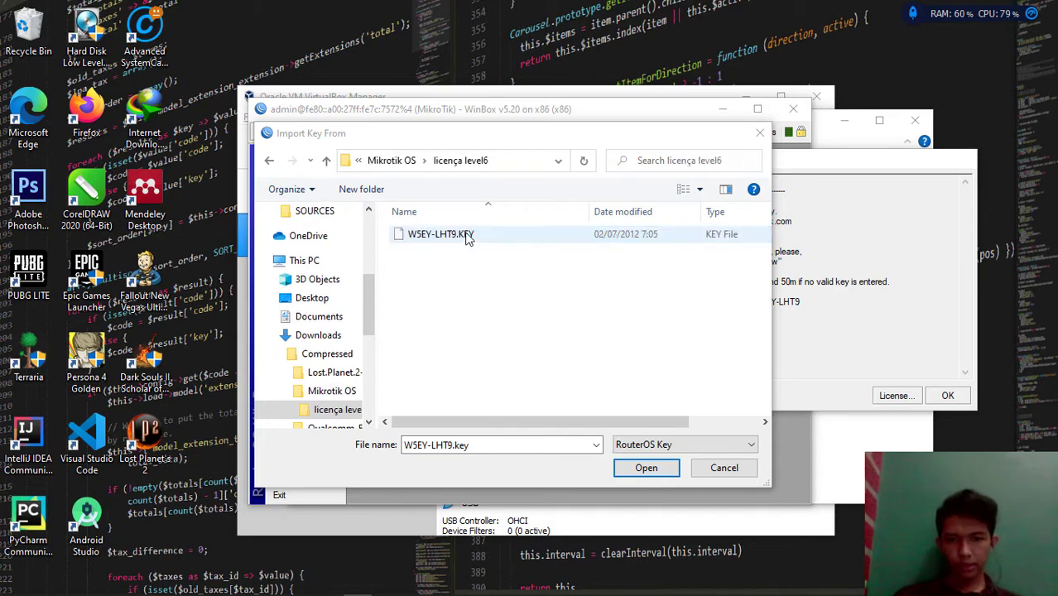
pyautogui.doubleClick(467, 235)
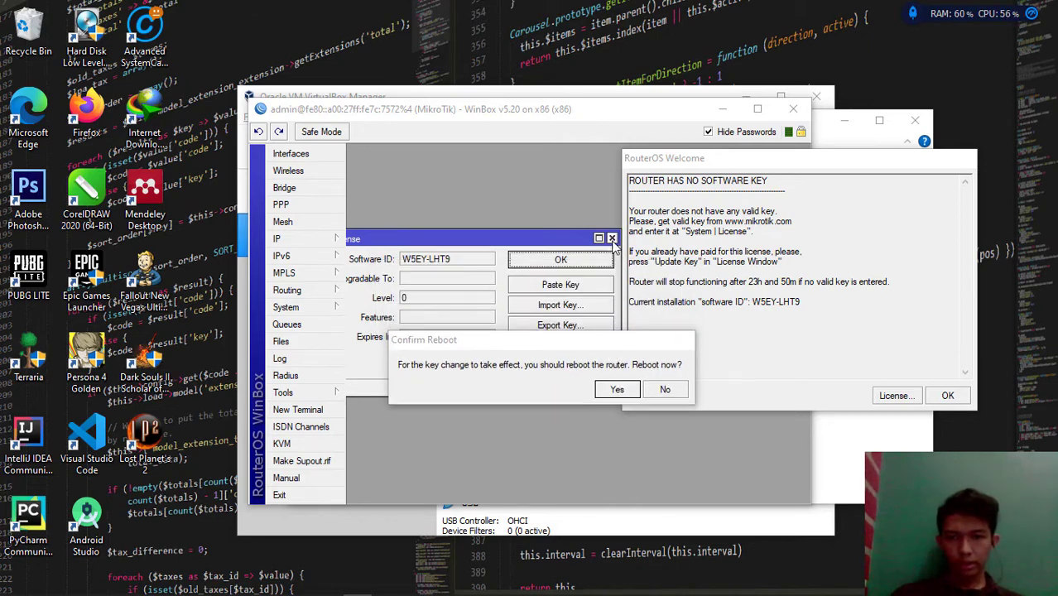
# Close the License window and WinBox, then select winbox-2.2.18.exe in the Mikrotik OS folder
pyautogui.click(602, 263)
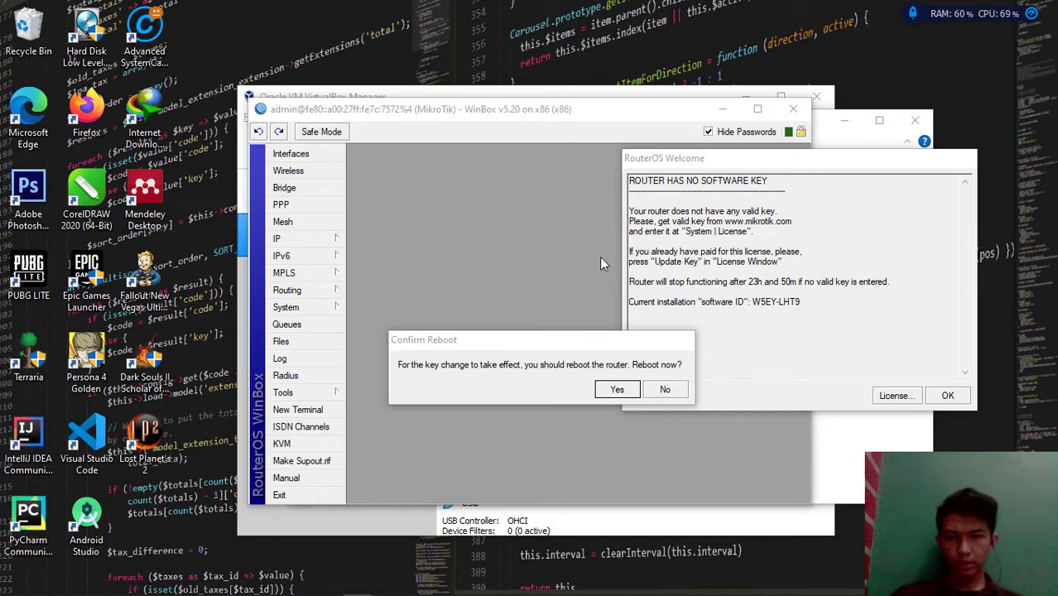
pyautogui.click(793, 109)
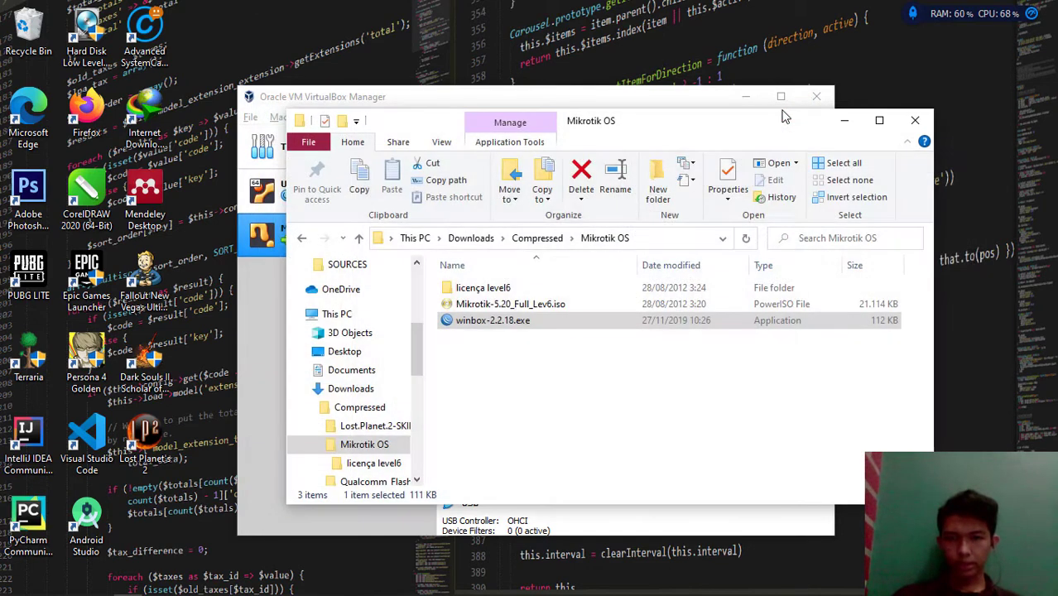
pyautogui.click(502, 322)
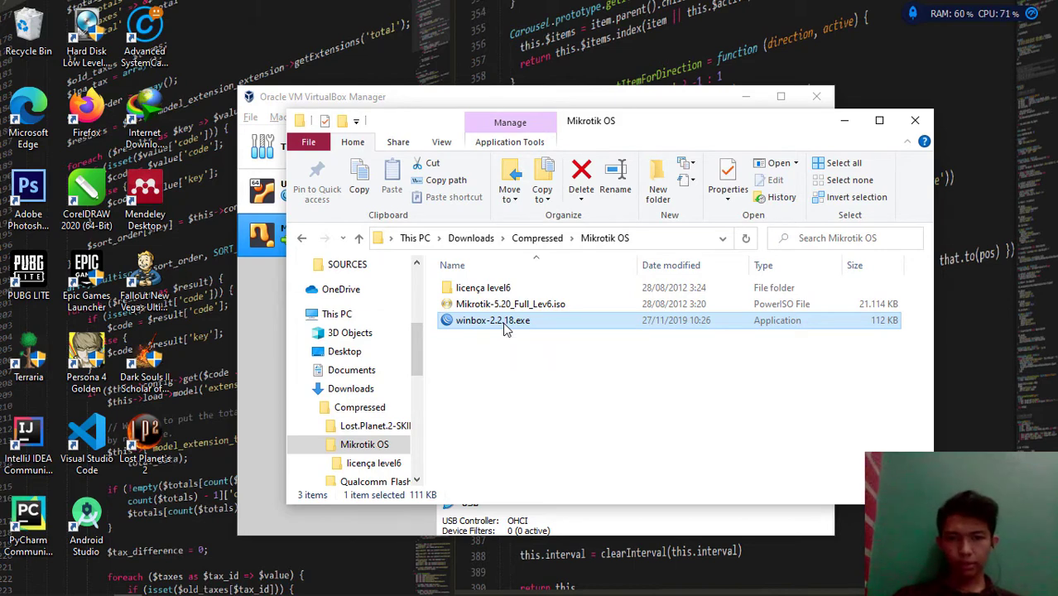
pyautogui.click(504, 323)
pyautogui.click(527, 361)
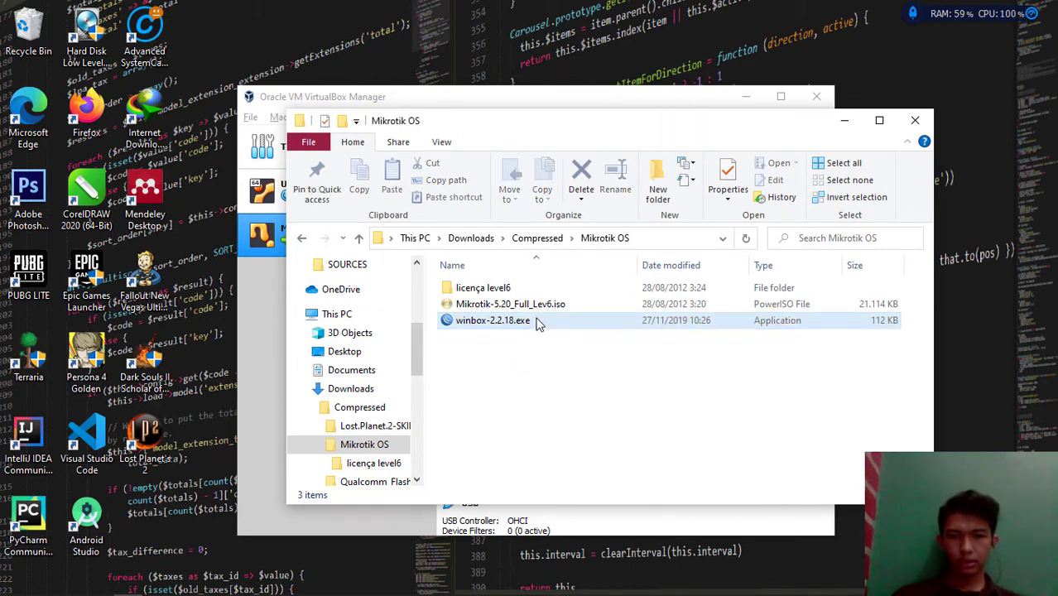
# Launch winbox-2.2.18.exe and connect to the router as admin
pyautogui.click(536, 321)
pyautogui.doubleClick(536, 321)
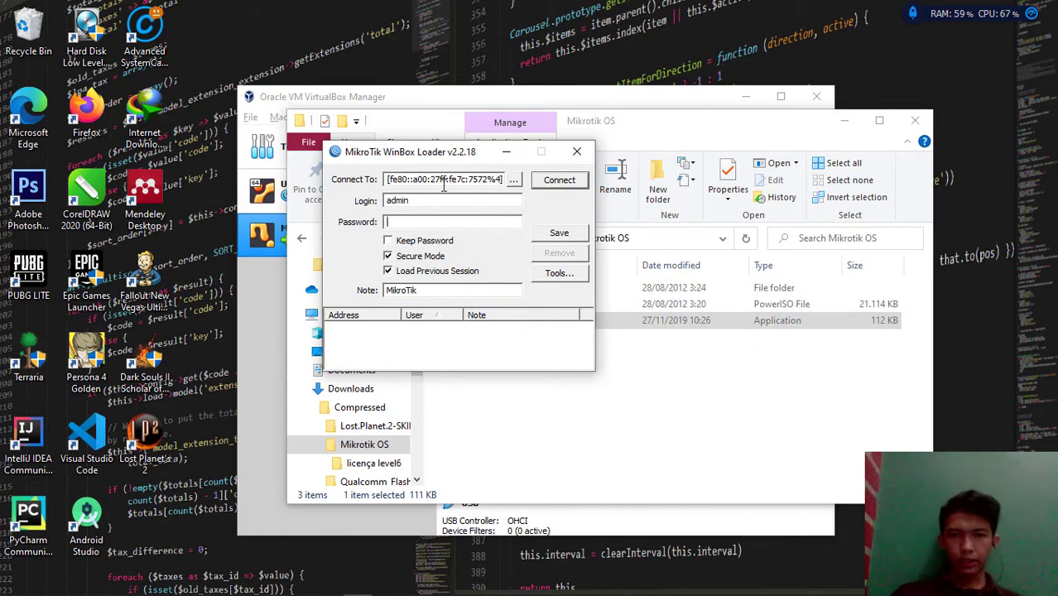
pyautogui.click(558, 185)
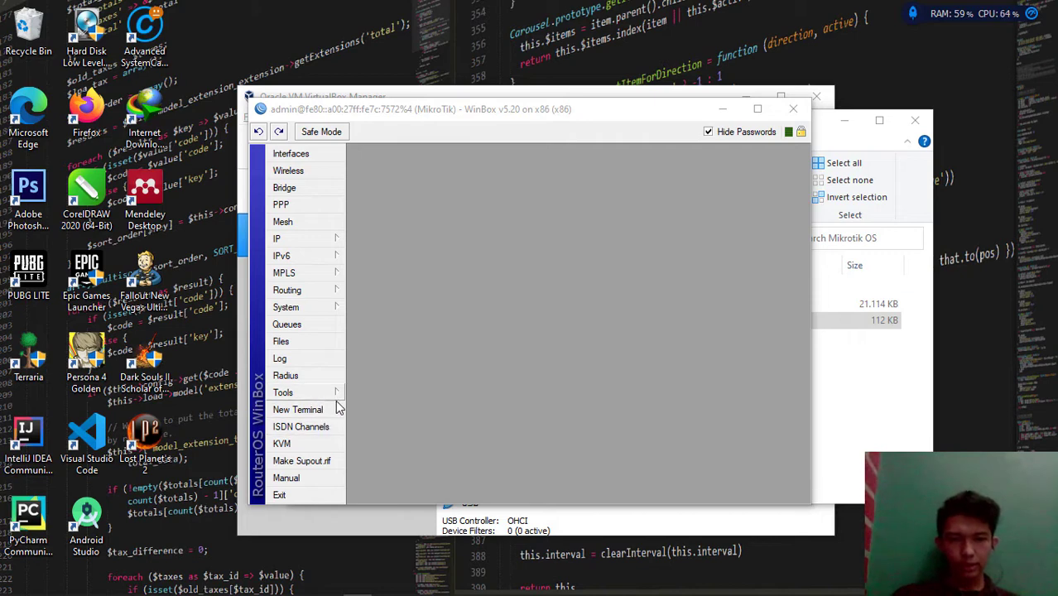
# Open a New Terminal window showing the RouterOS 5.20 banner and new-software-key notice
pyautogui.click(311, 410)
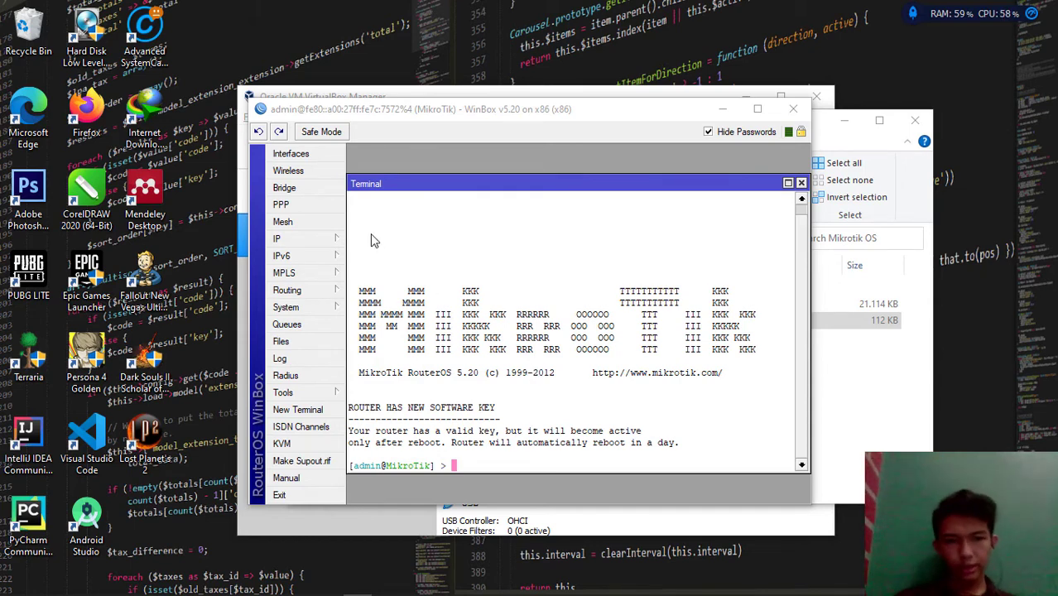
pyautogui.click(306, 306)
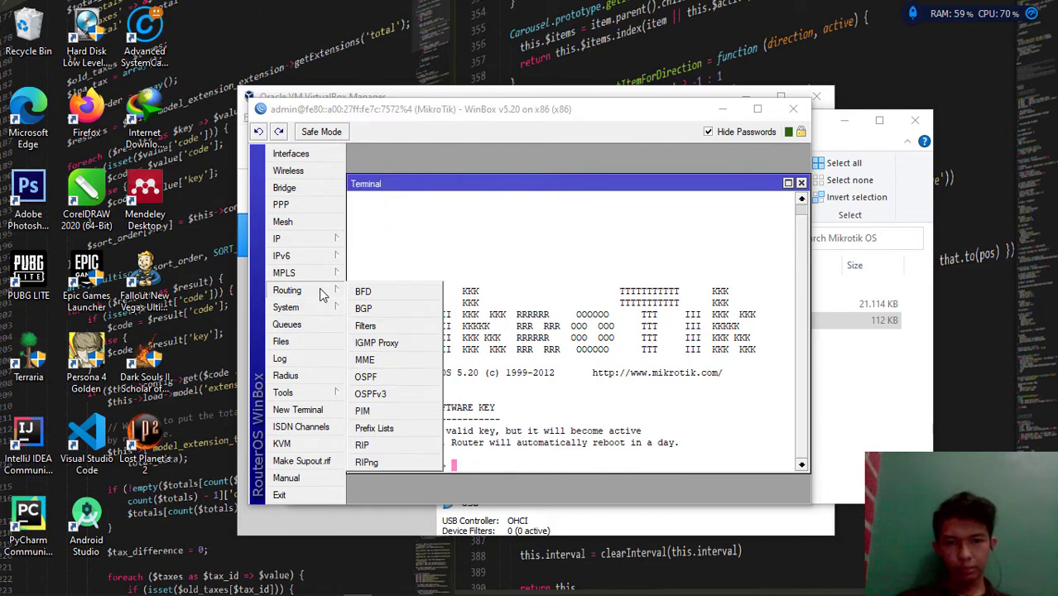
pyautogui.click(634, 319)
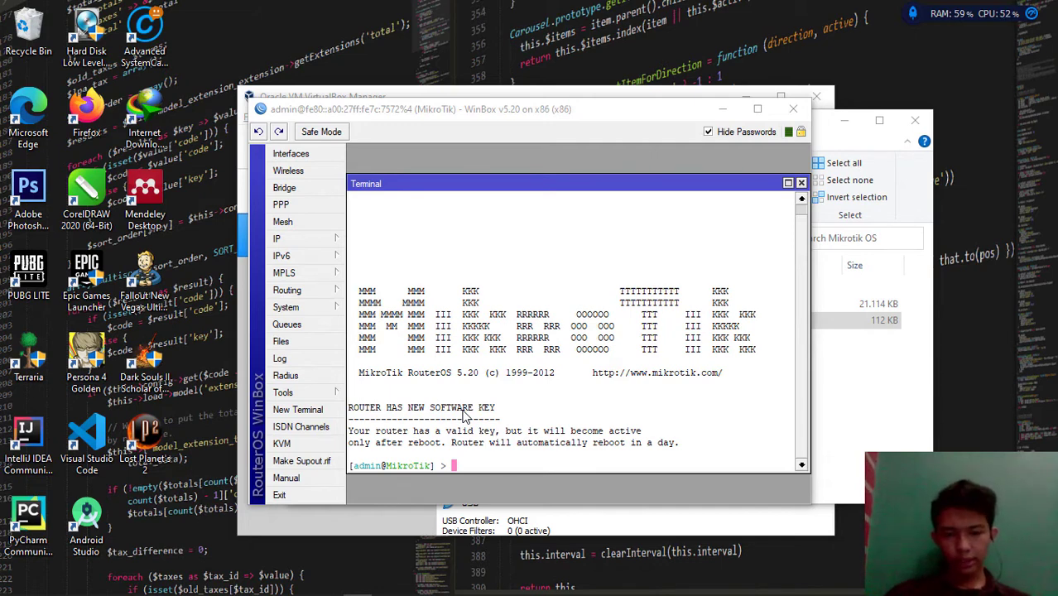
# Run 'interface print' to list ether1, ether2 and ether3
pyautogui.write('interfa')
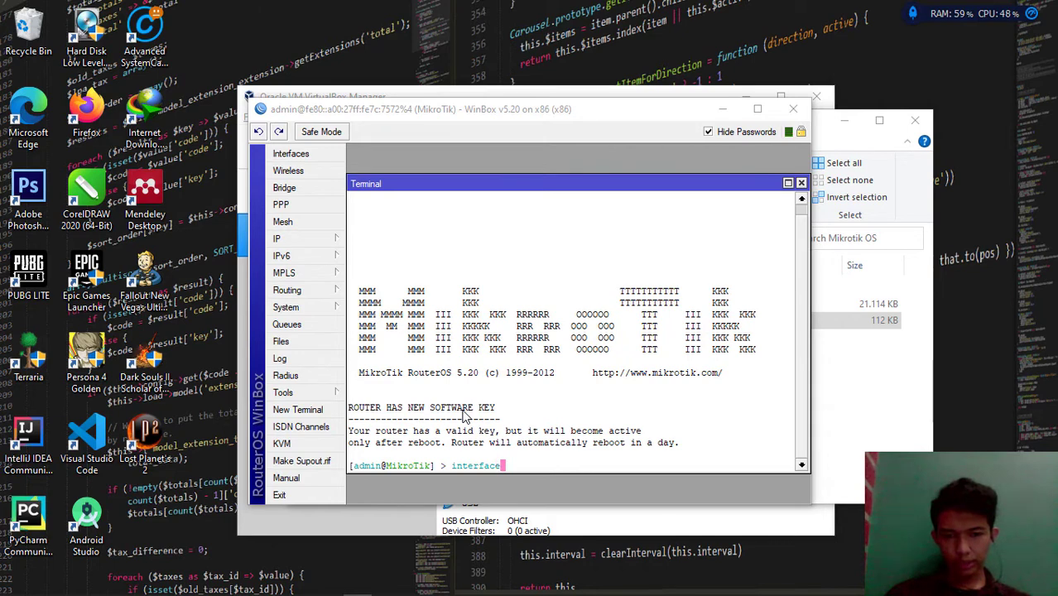
pyautogui.write('ce ')
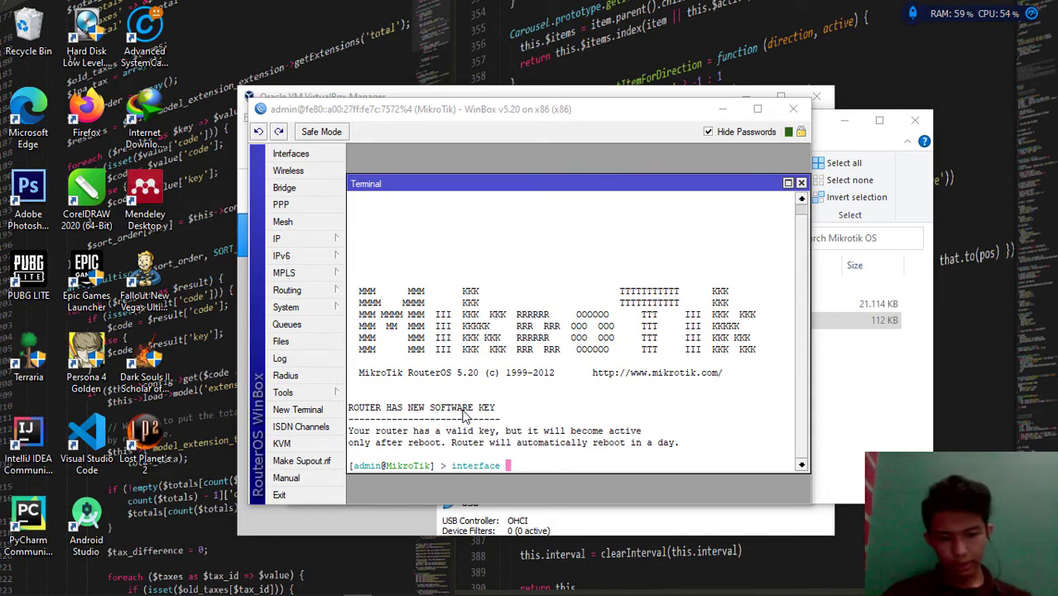
pyautogui.write('print')
pyautogui.press('Return')
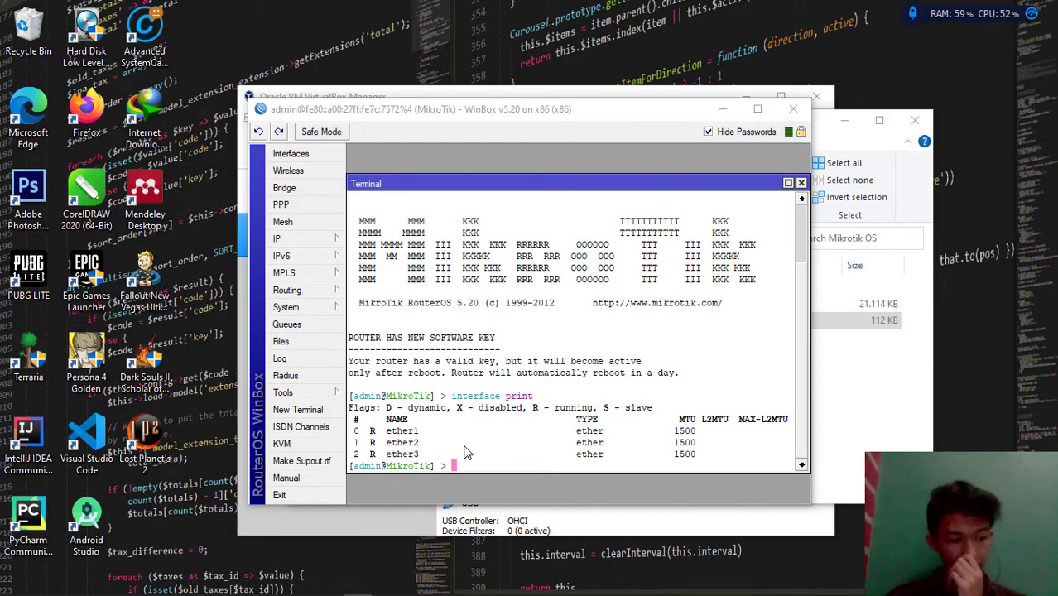
# Rename interfaces 0, 1 and 2 to INTERNET, LOKAL and HOTSPOT with 'interface set'
pyautogui.write('i')
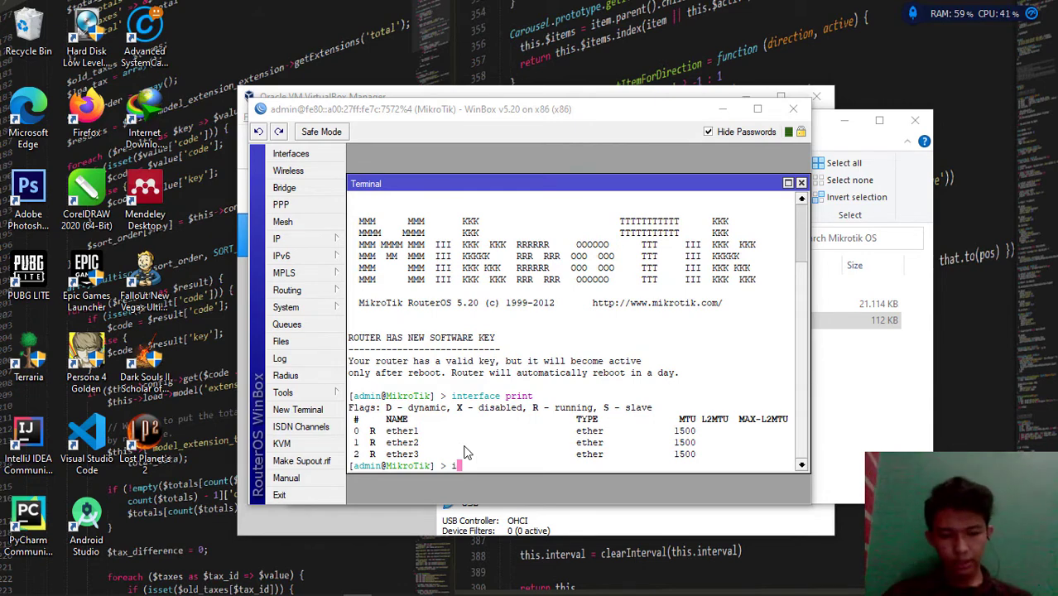
pyautogui.write('nterfa')
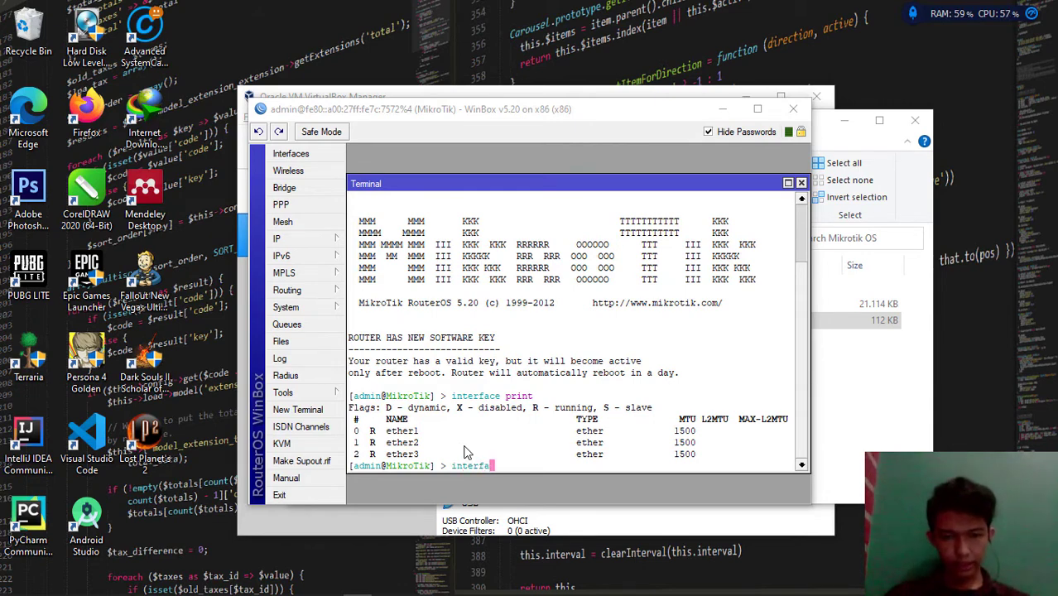
pyautogui.write('ce se')
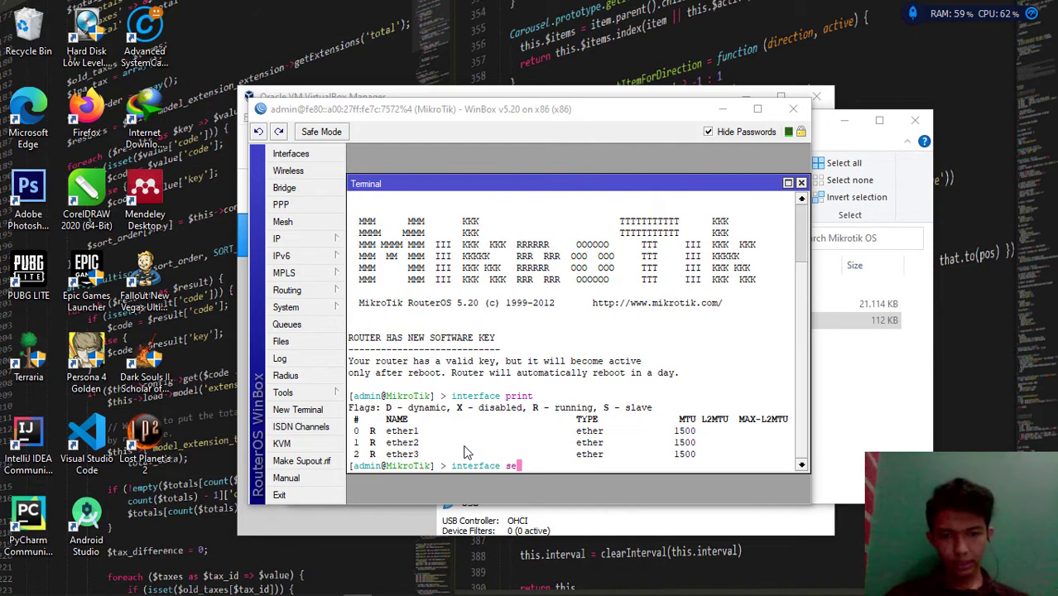
pyautogui.write('t')
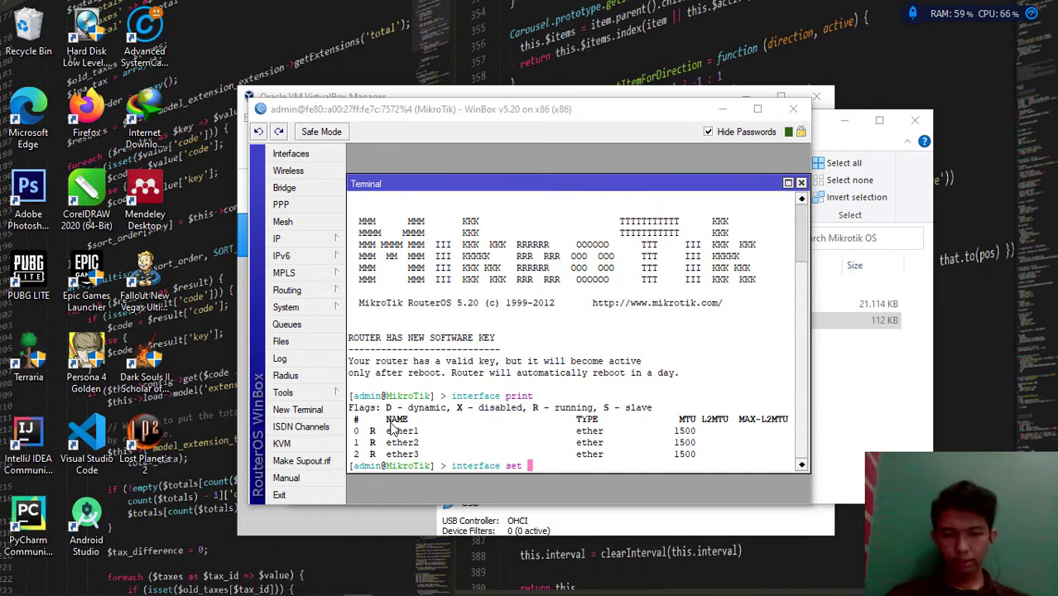
pyautogui.write('0 name')
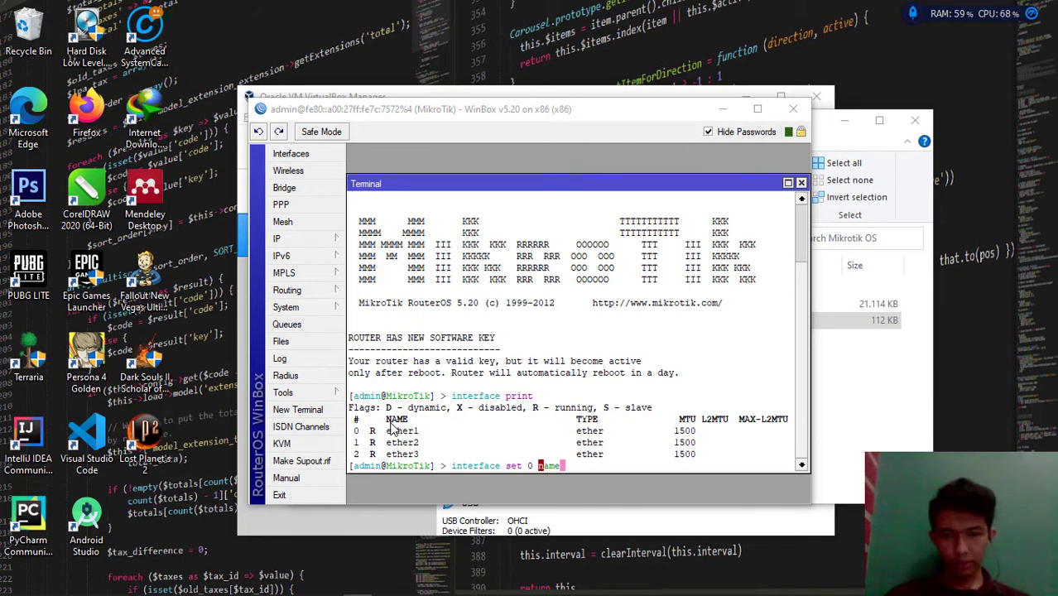
pyautogui.write('=')
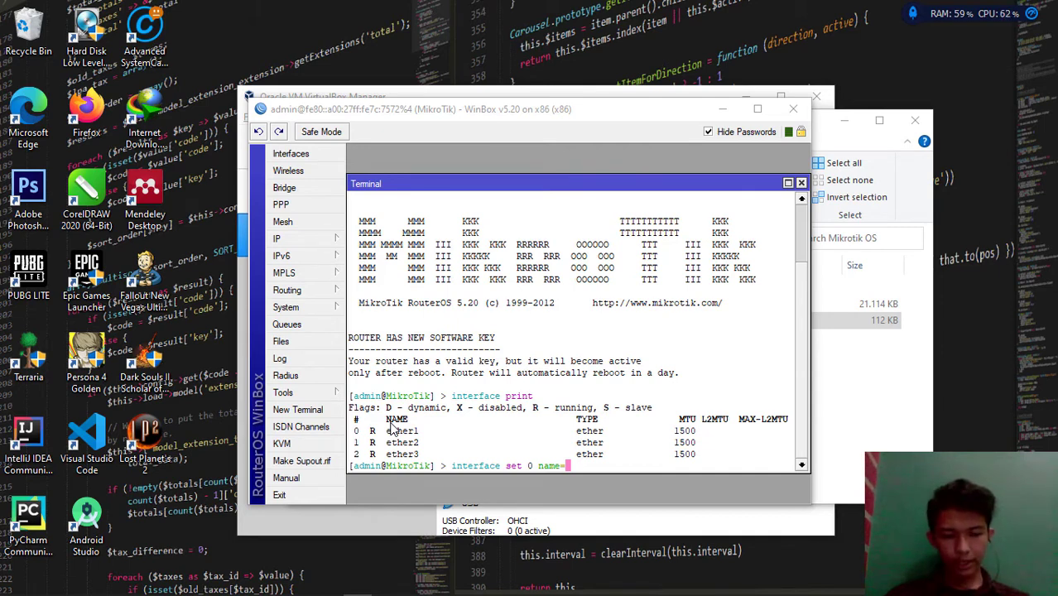
pyautogui.write('INTERN')
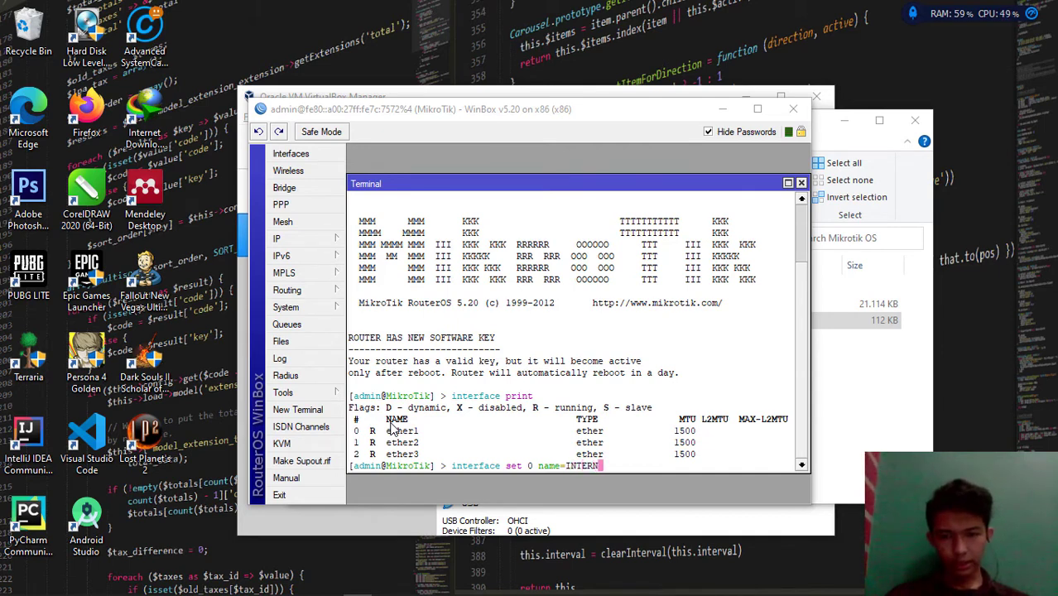
pyautogui.write('ET')
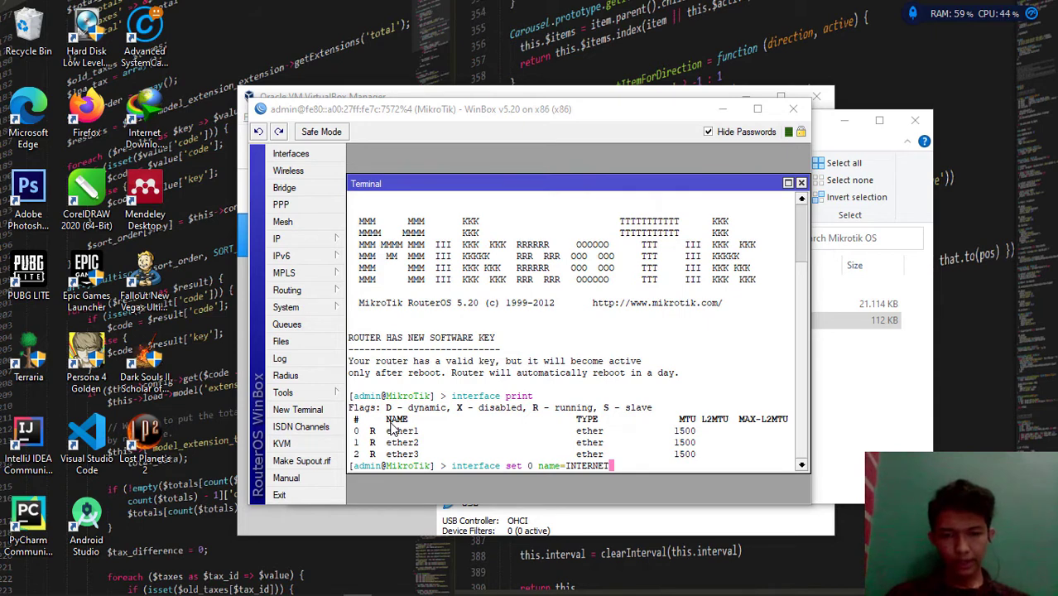
pyautogui.press('Return')
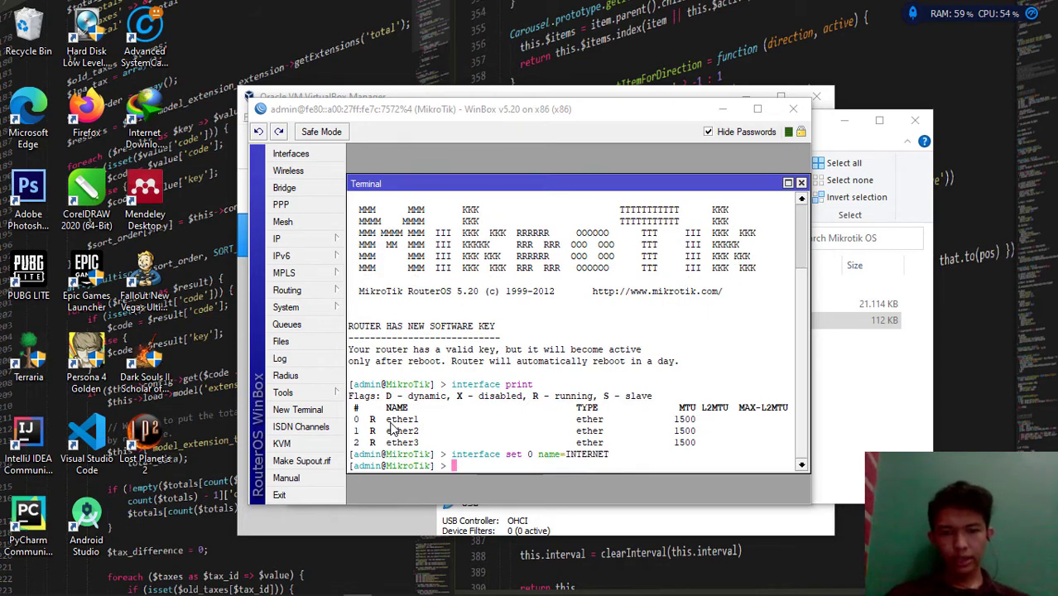
pyautogui.write('i')
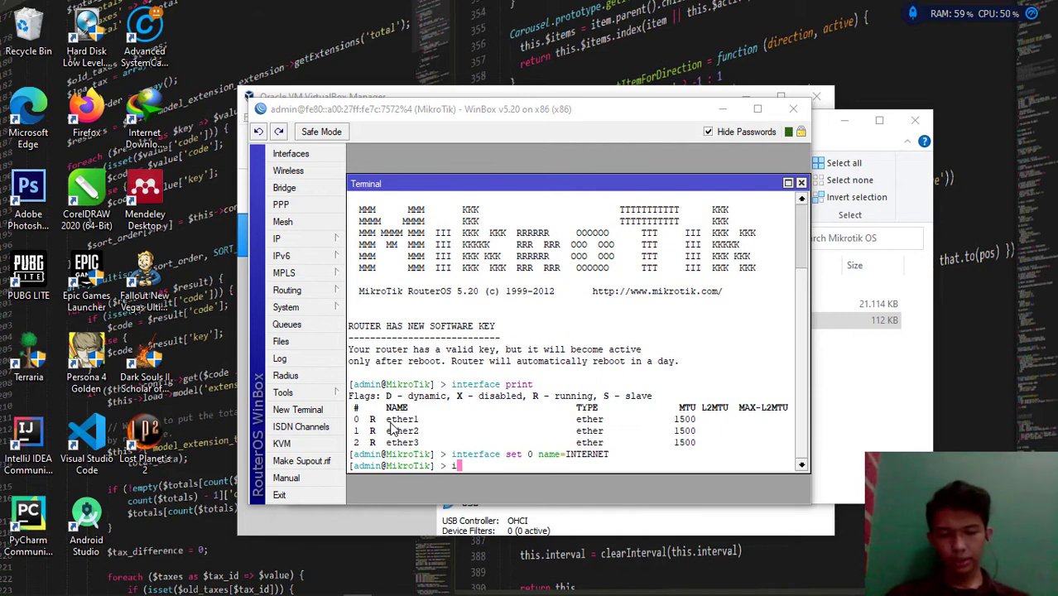
pyautogui.write('nterface s')
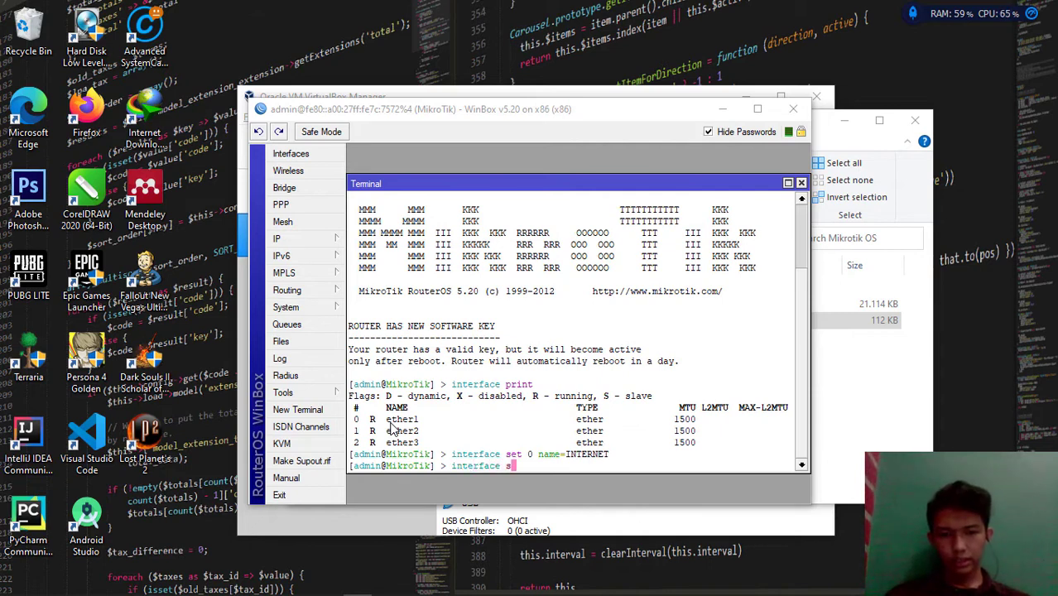
pyautogui.write('et 1')
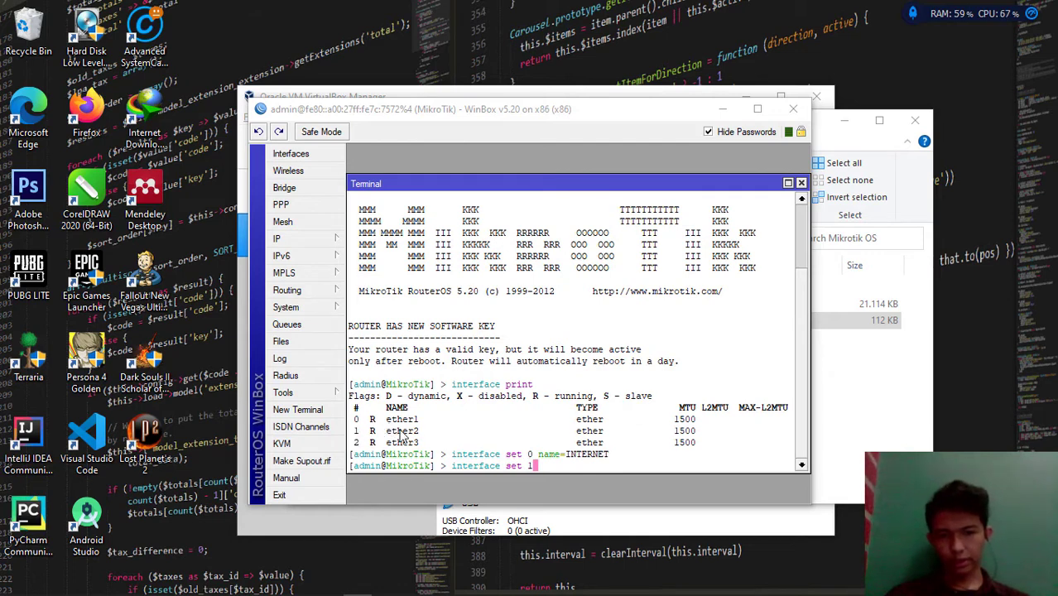
pyautogui.write(' name=')
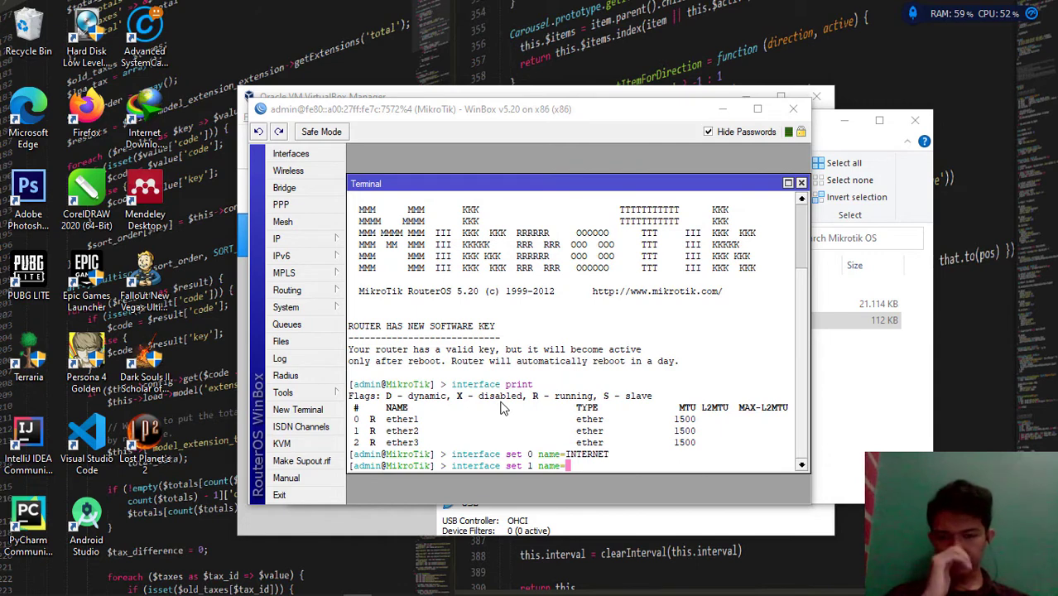
pyautogui.write('LOKAL')
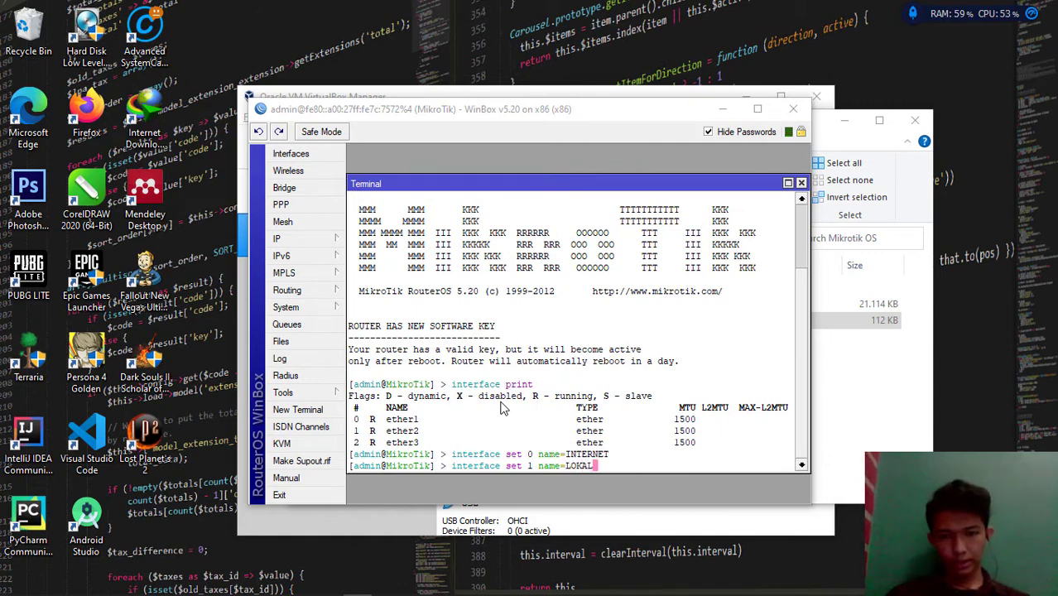
pyautogui.press('Return')
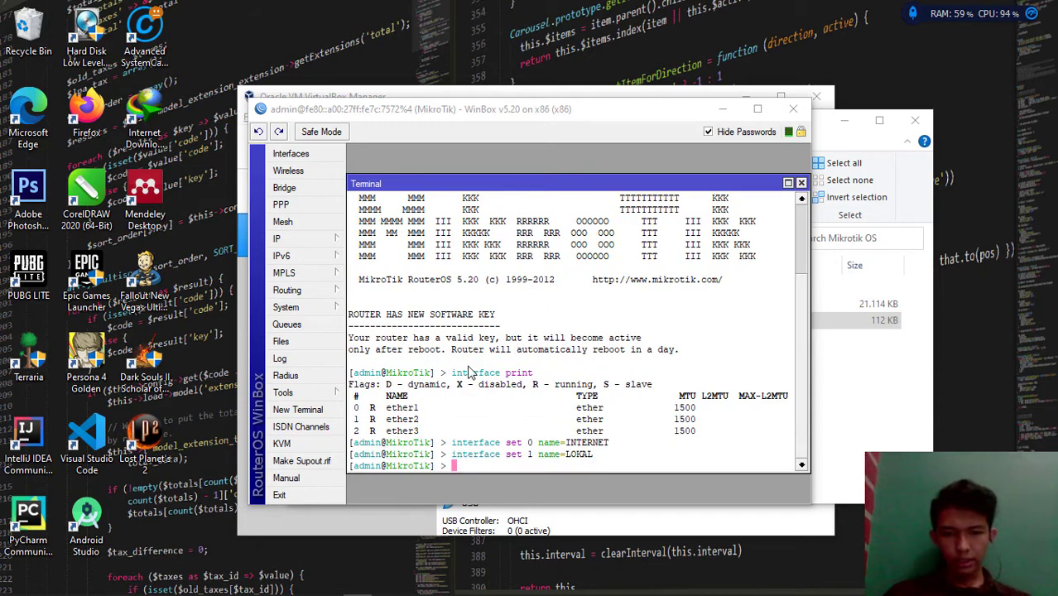
pyautogui.write('interfa')
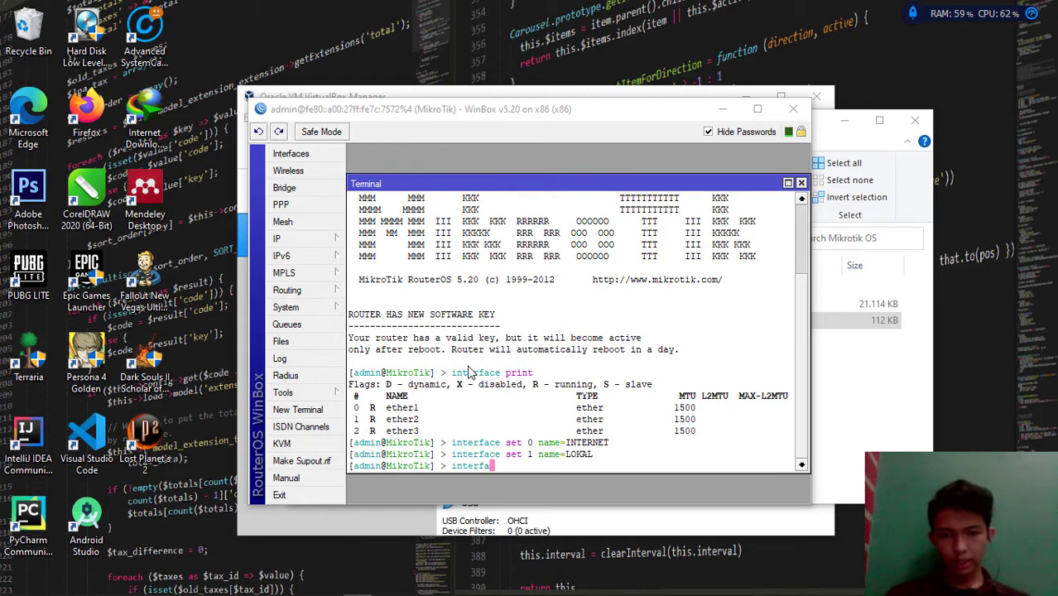
pyautogui.write('ce set 2')
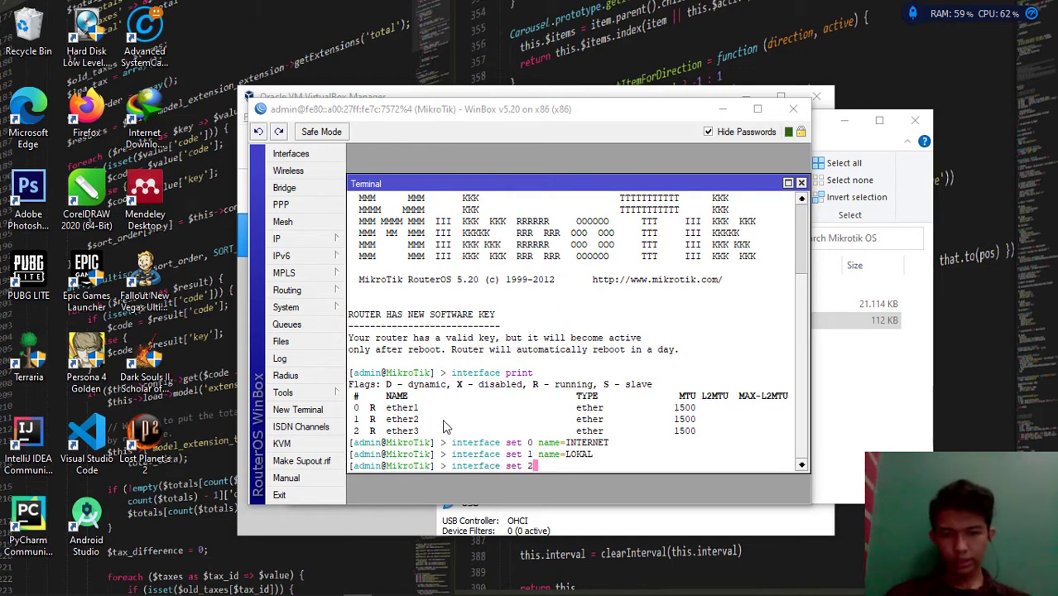
pyautogui.write(' name=H')
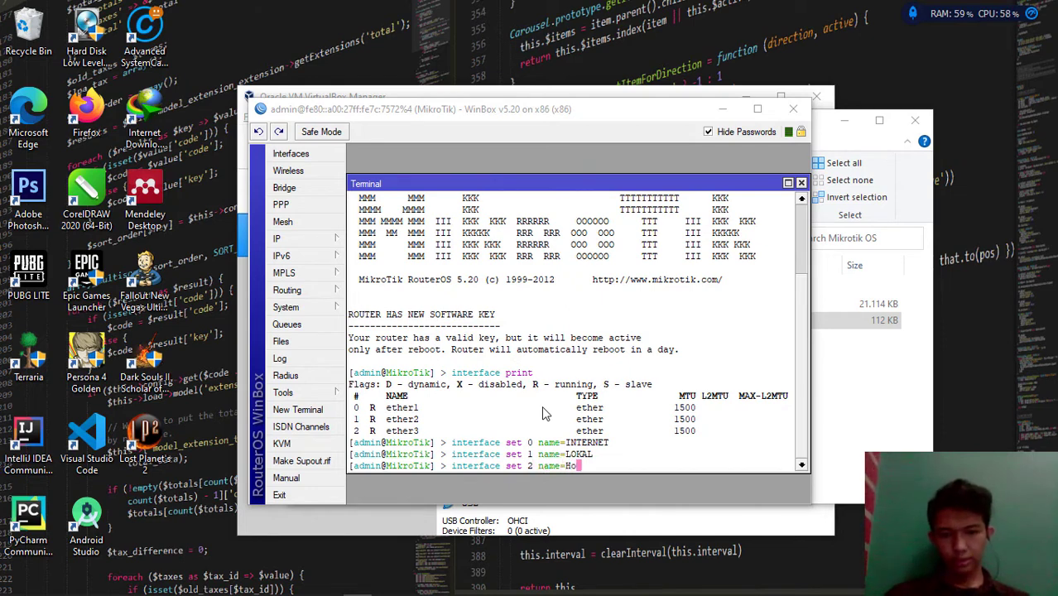
pyautogui.write('OTSPOT')
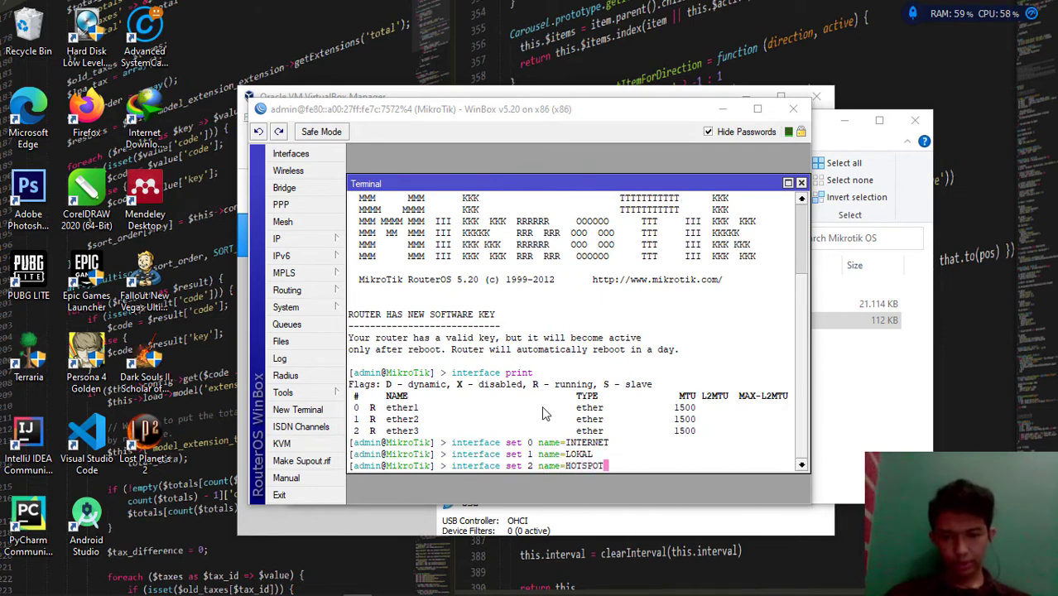
pyautogui.press('Return')
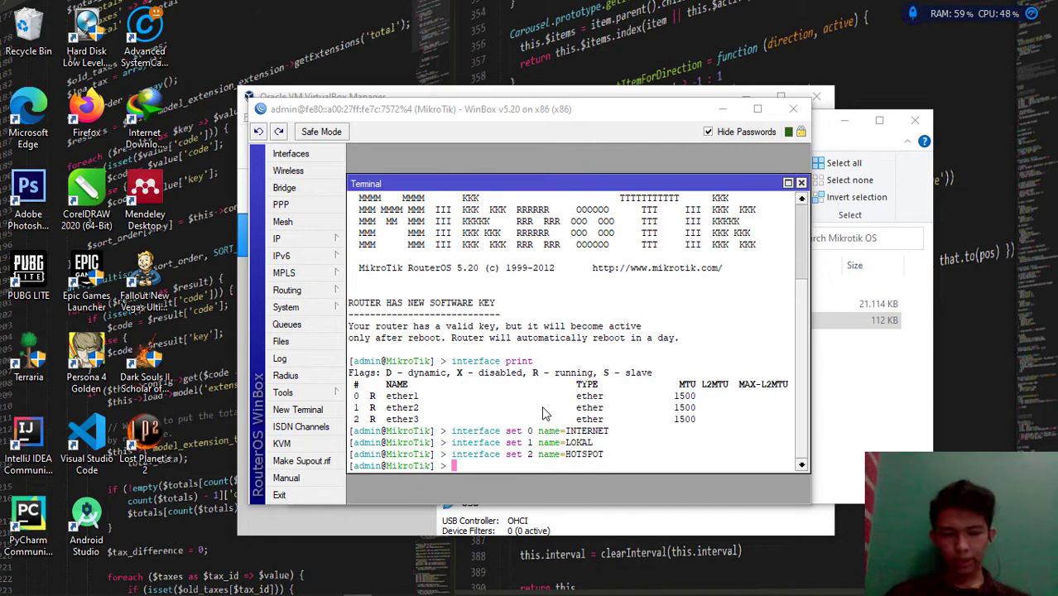
# Run 'interface print' again to confirm the INTERNET, LOKAL and HOTSPOT names
pyautogui.write('interfac')
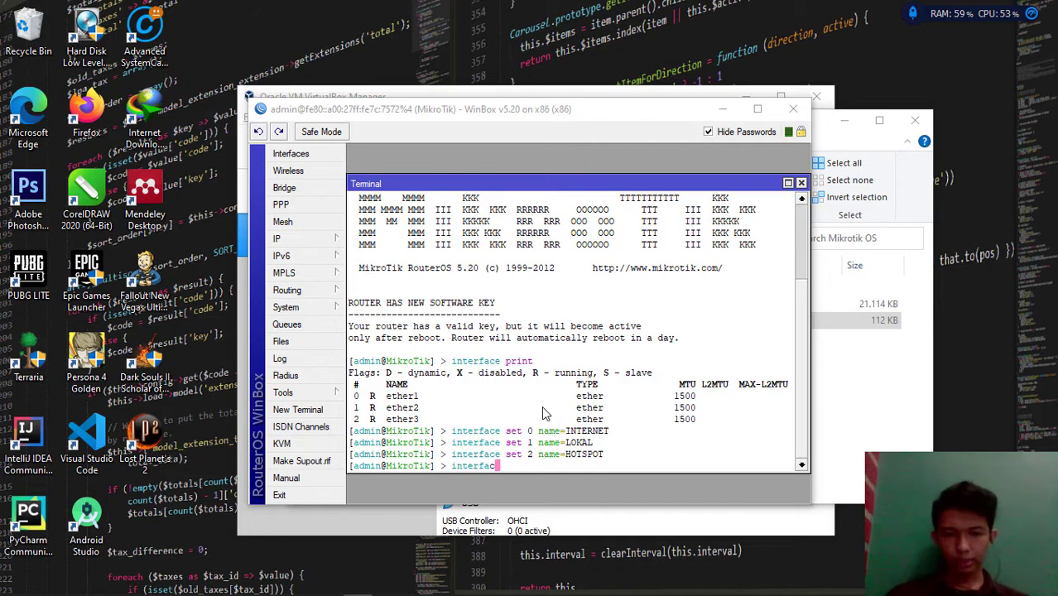
pyautogui.write('e print')
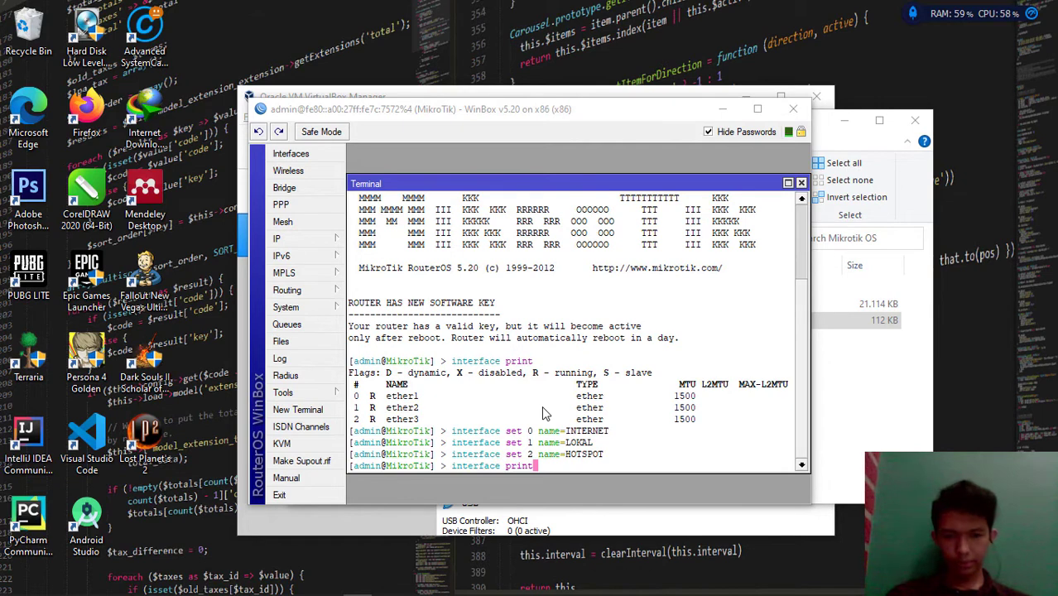
pyautogui.press('Return')
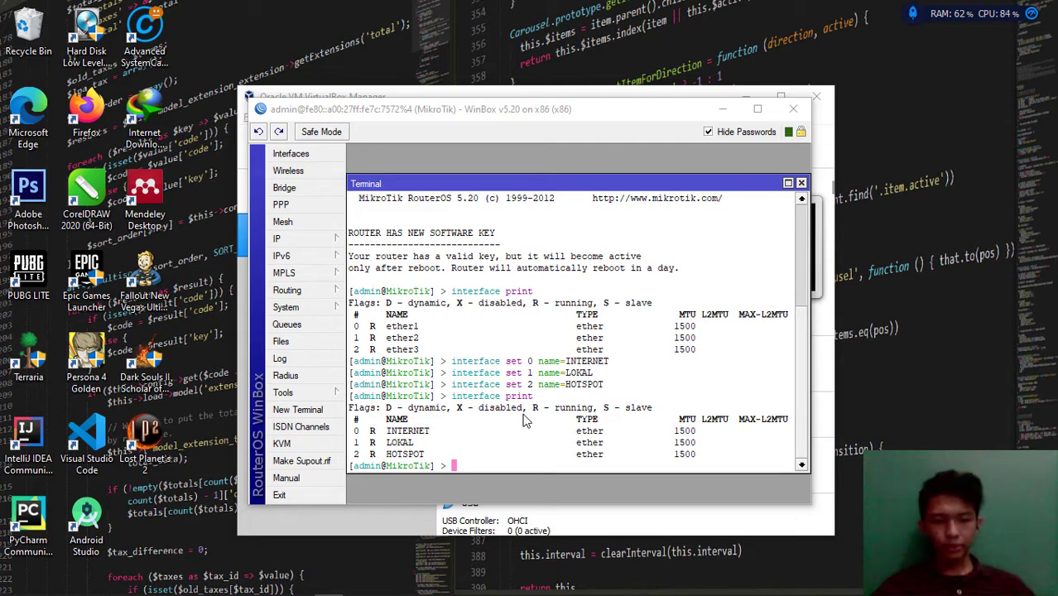
# Add address 192.168.1.2/24 to INTERNET and 192.168.2.1/24 to LOKAL
pyautogui.write('ip ad')
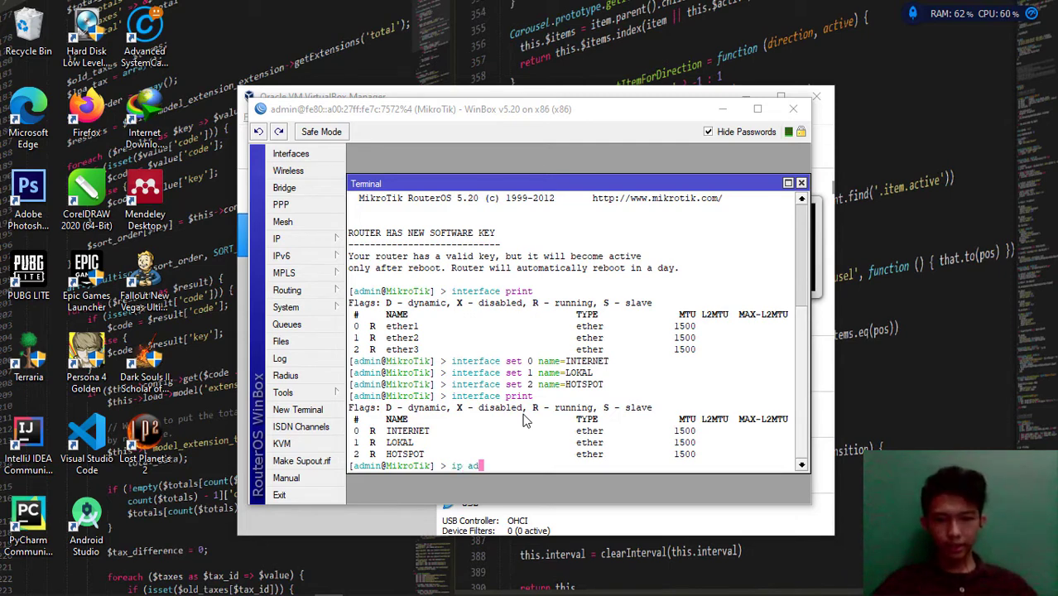
pyautogui.write('dress add')
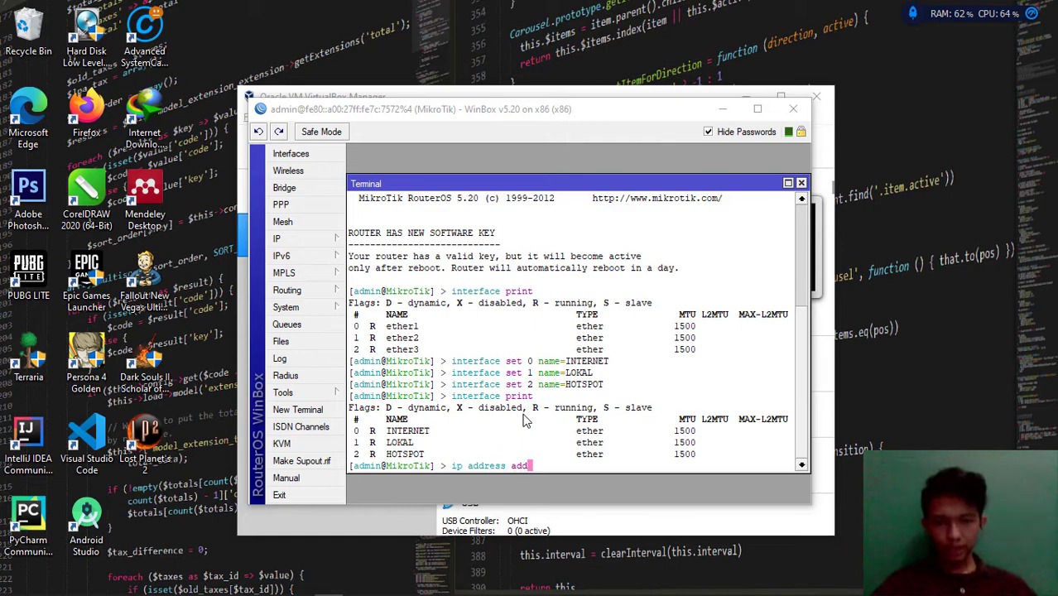
pyautogui.write(' address=')
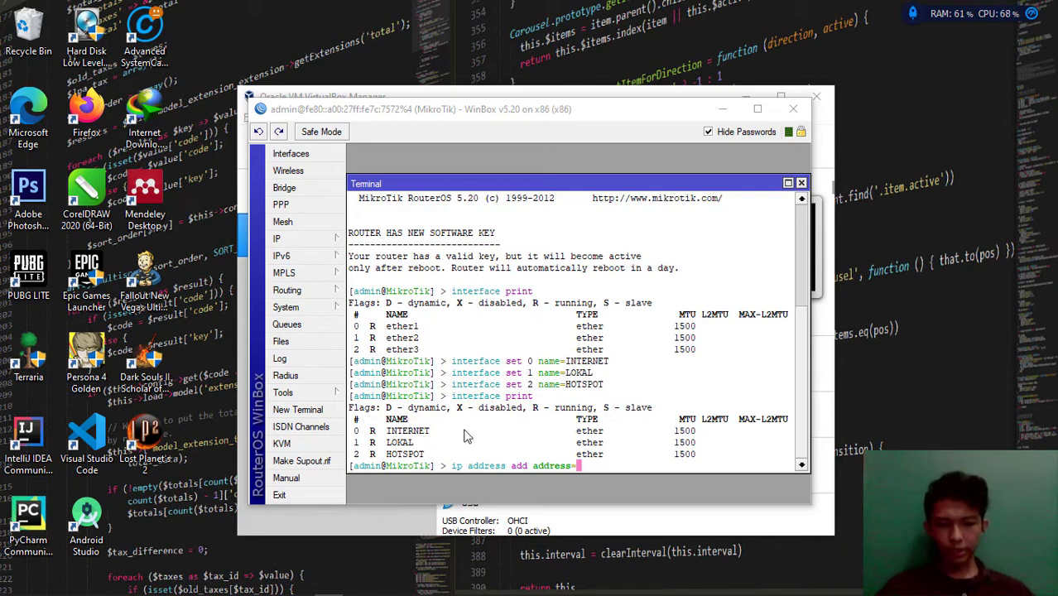
pyautogui.write('192.16')
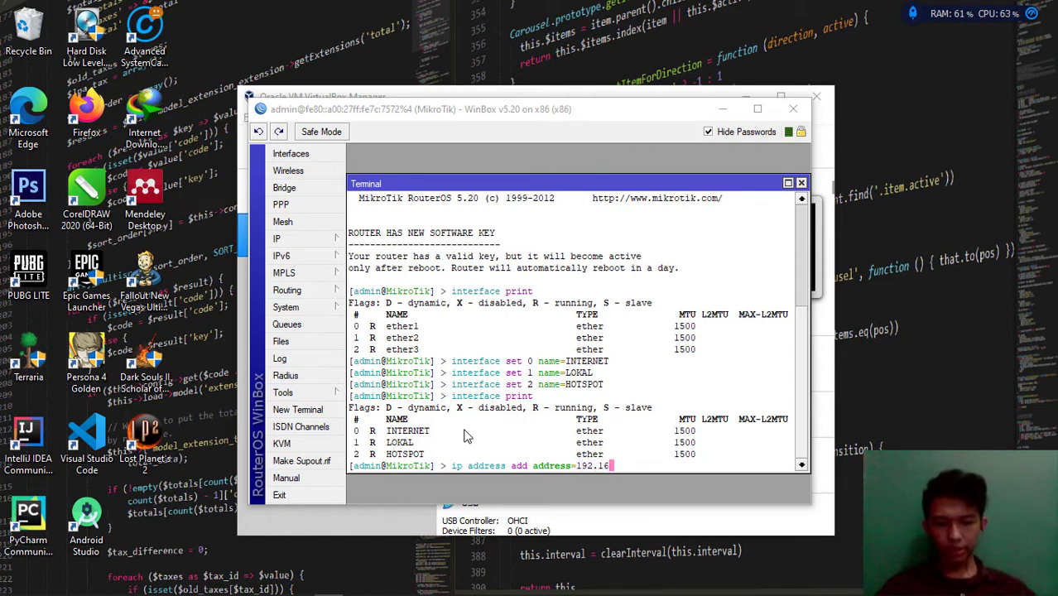
pyautogui.write('8.1.2')
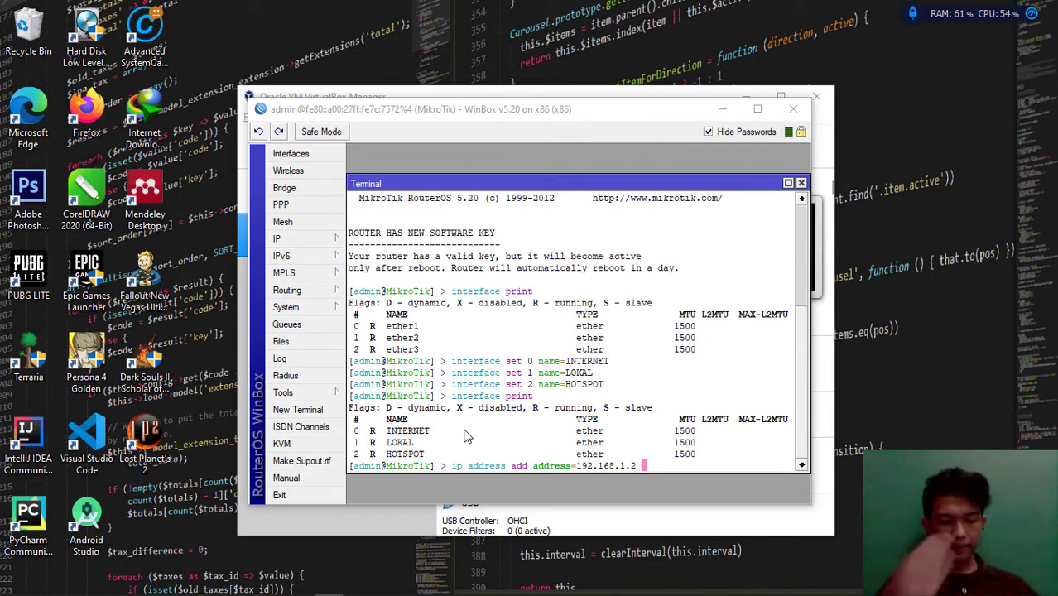
pyautogui.press('BackSpace')
pyautogui.write('/24 ')
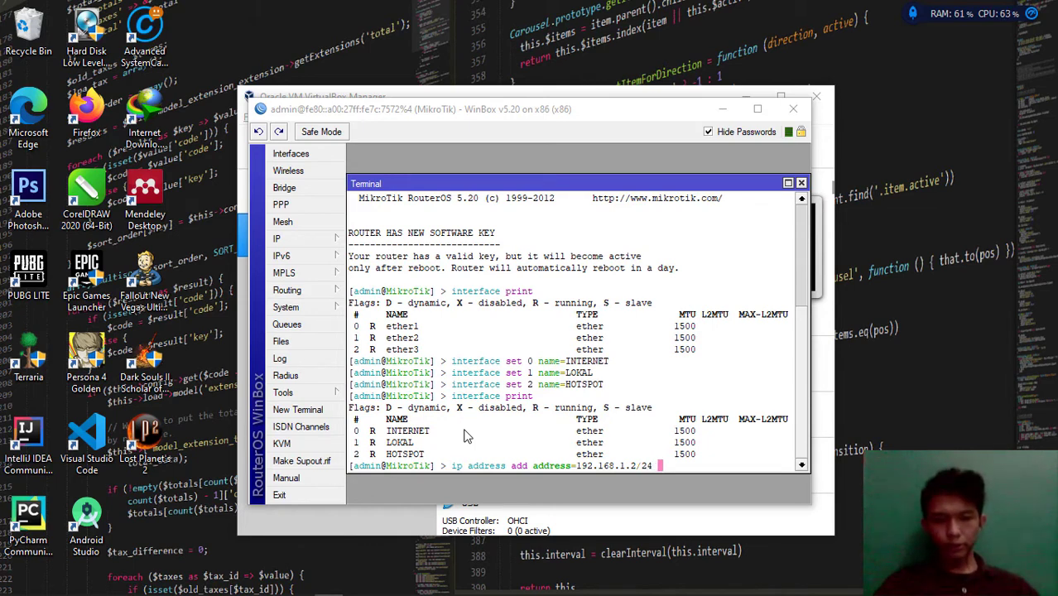
pyautogui.write('inter')
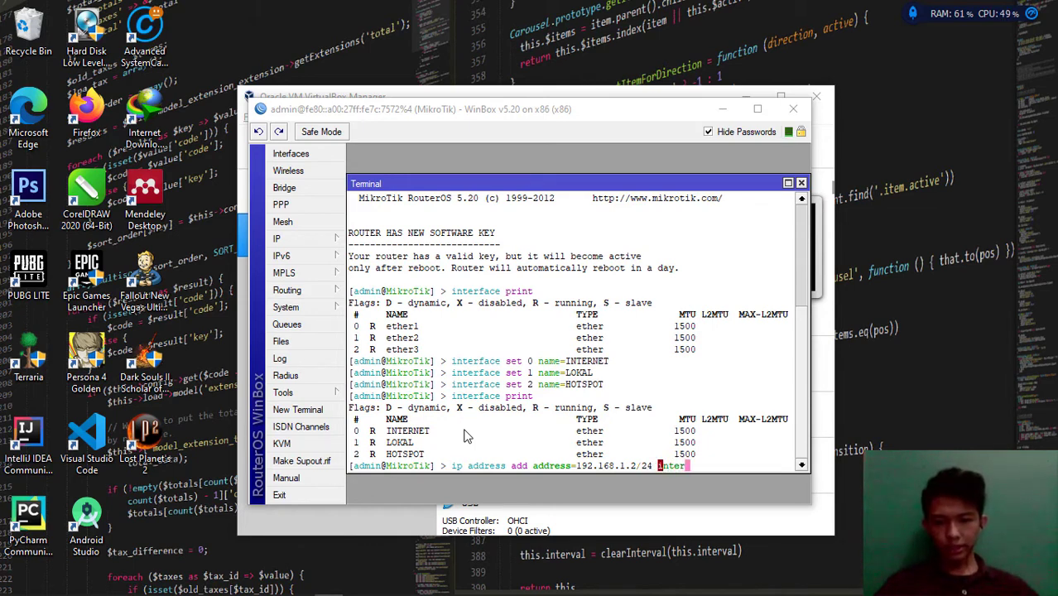
pyautogui.write('face=')
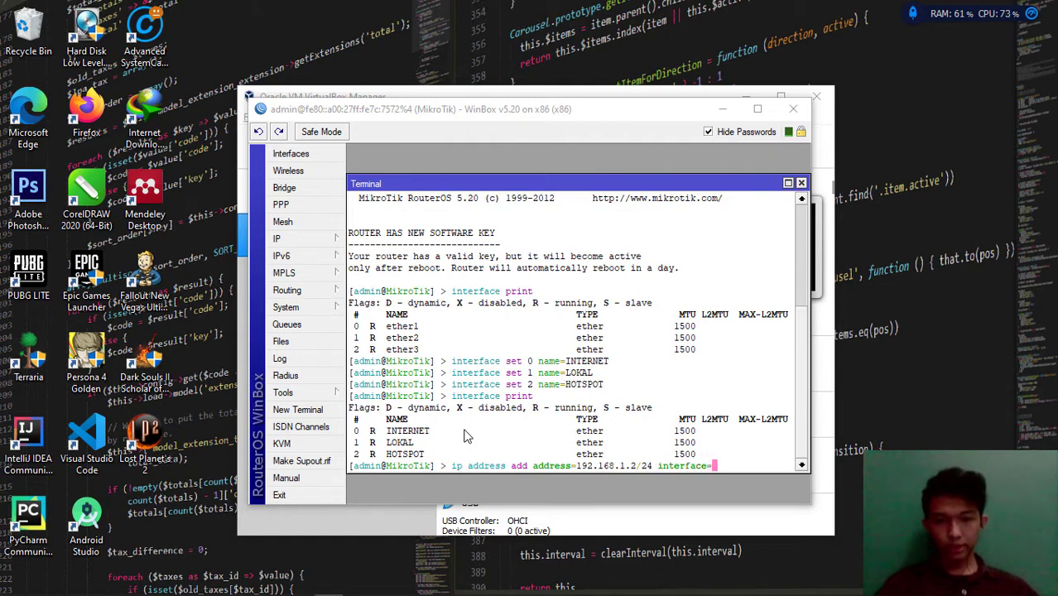
pyautogui.write('INTERNET')
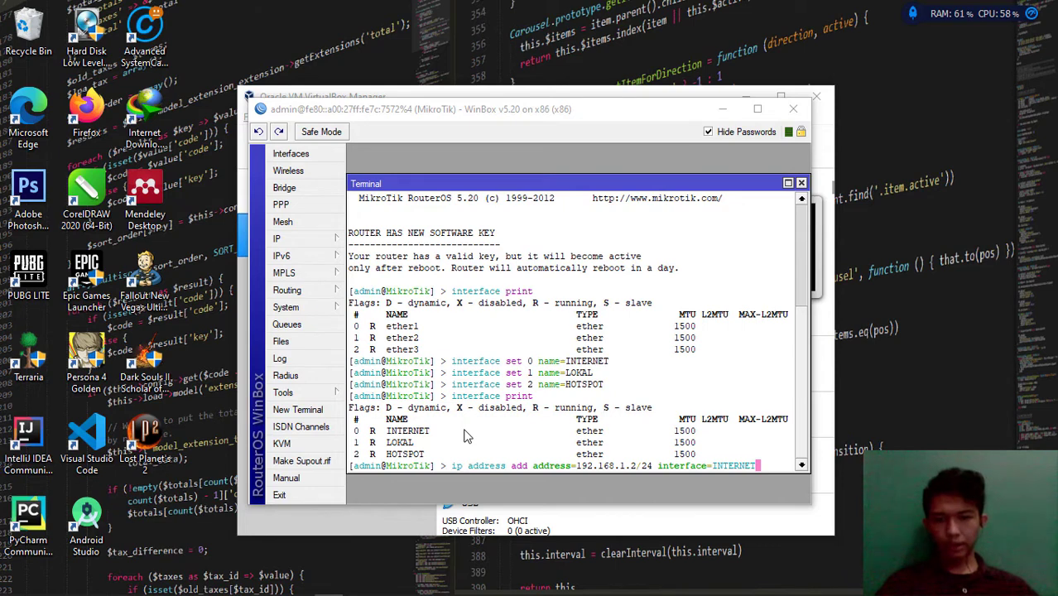
pyautogui.press('Return')
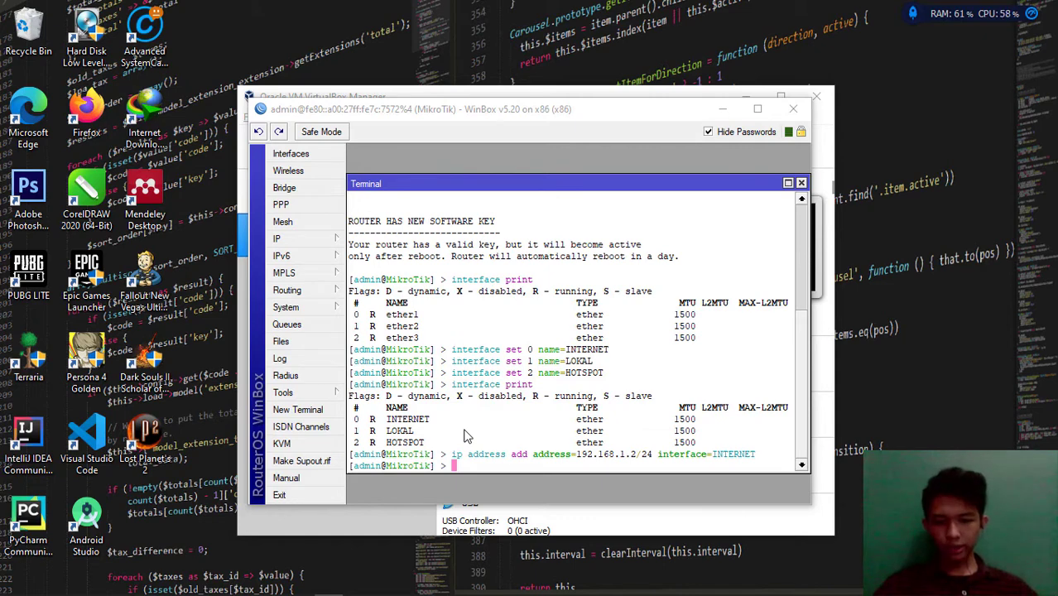
pyautogui.write('ip address add addres')
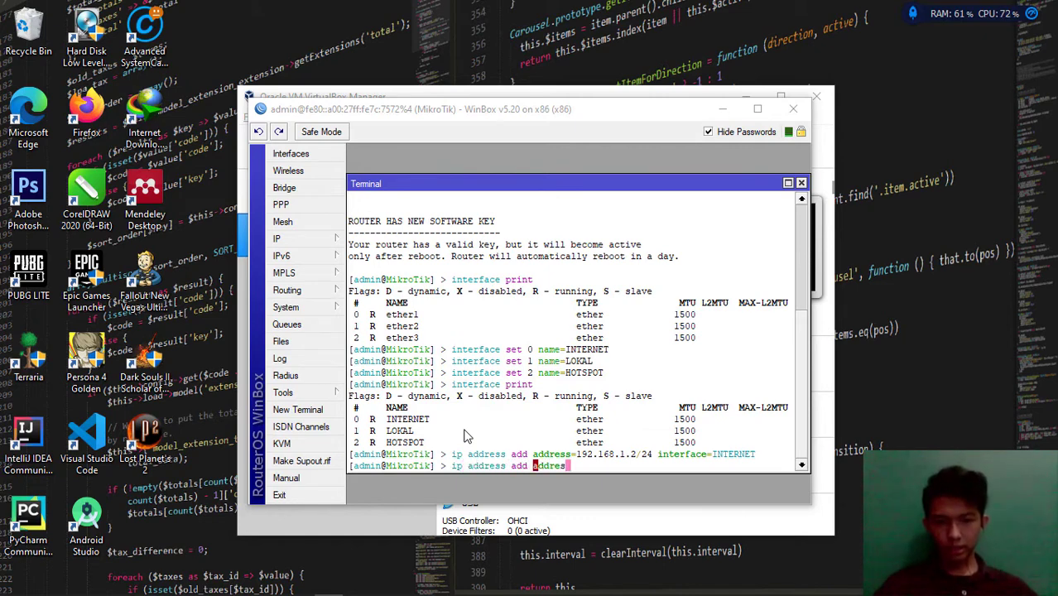
pyautogui.write('s=192.')
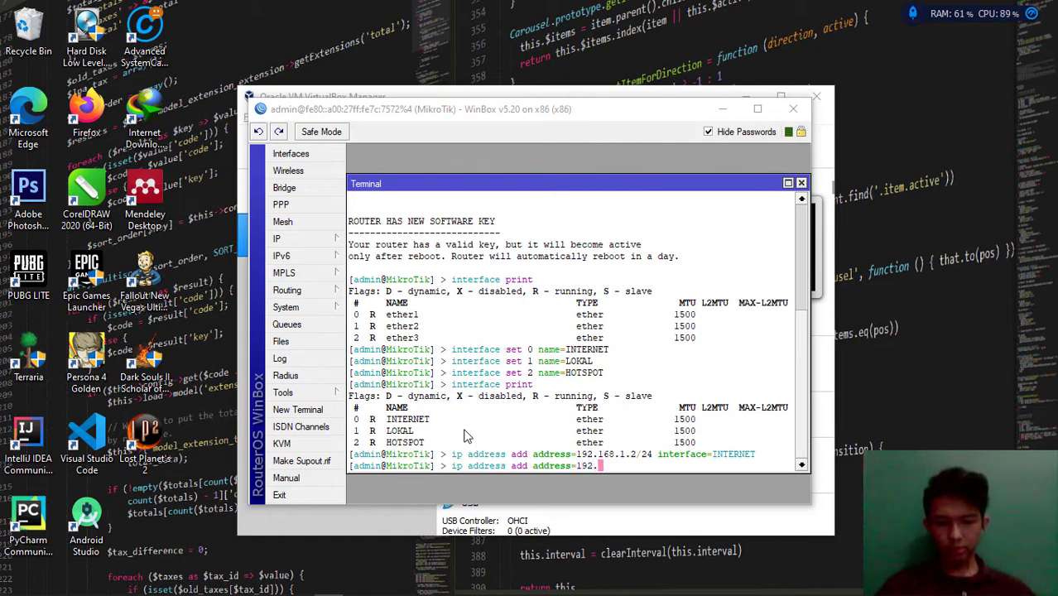
pyautogui.write('168')
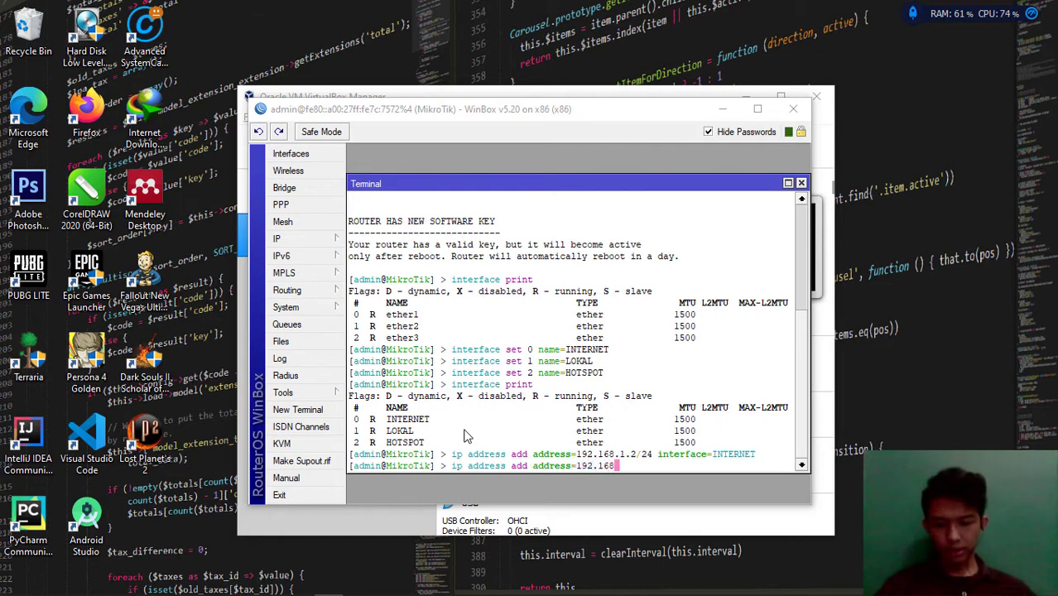
pyautogui.write('.')
pyautogui.write('2.')
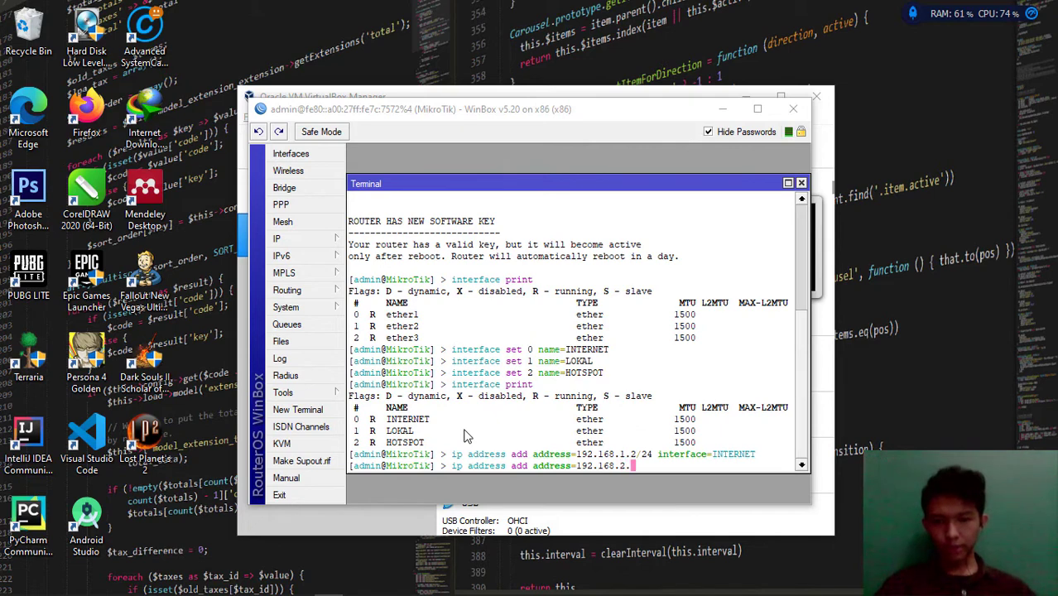
pyautogui.write('1/24')
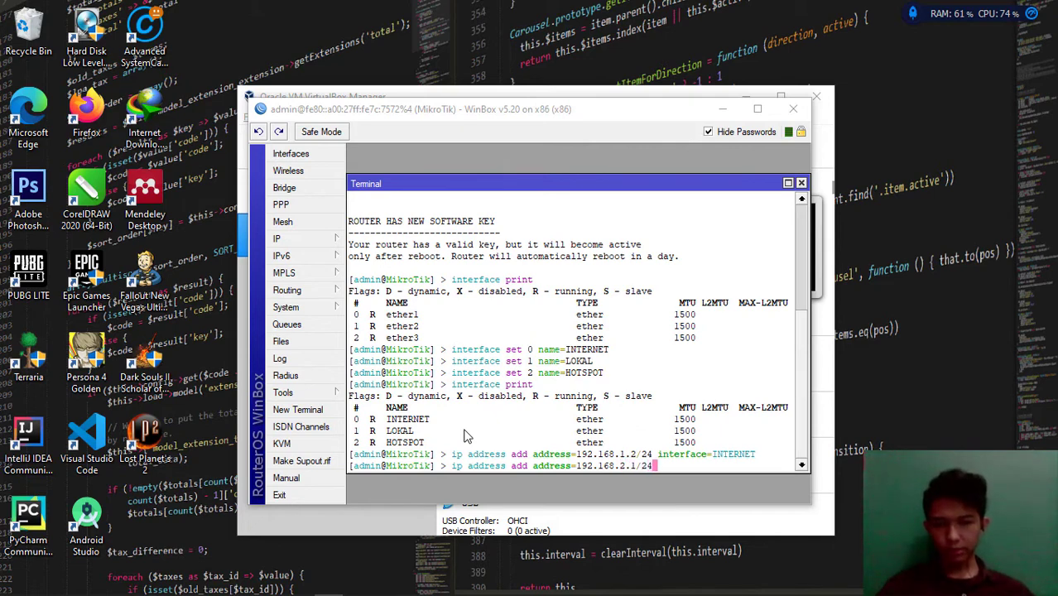
pyautogui.write(' interface')
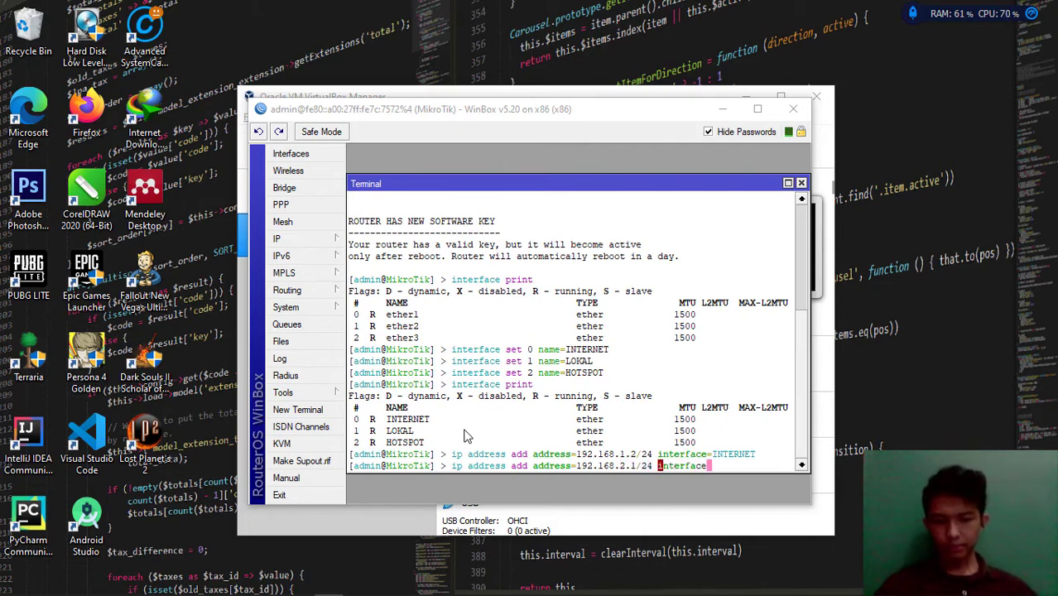
pyautogui.write('=')
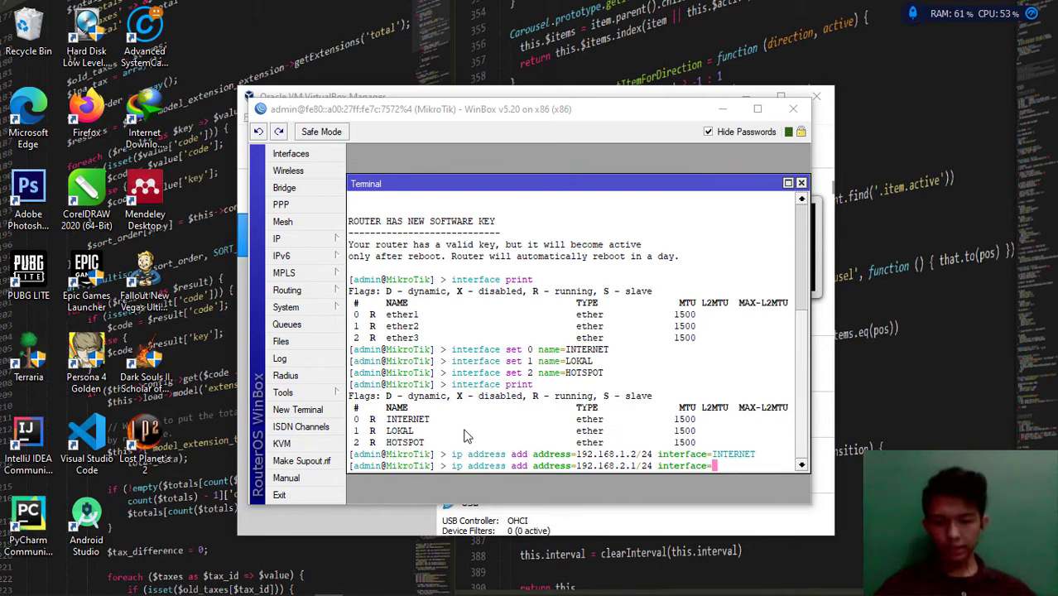
pyautogui.write('LOKAL')
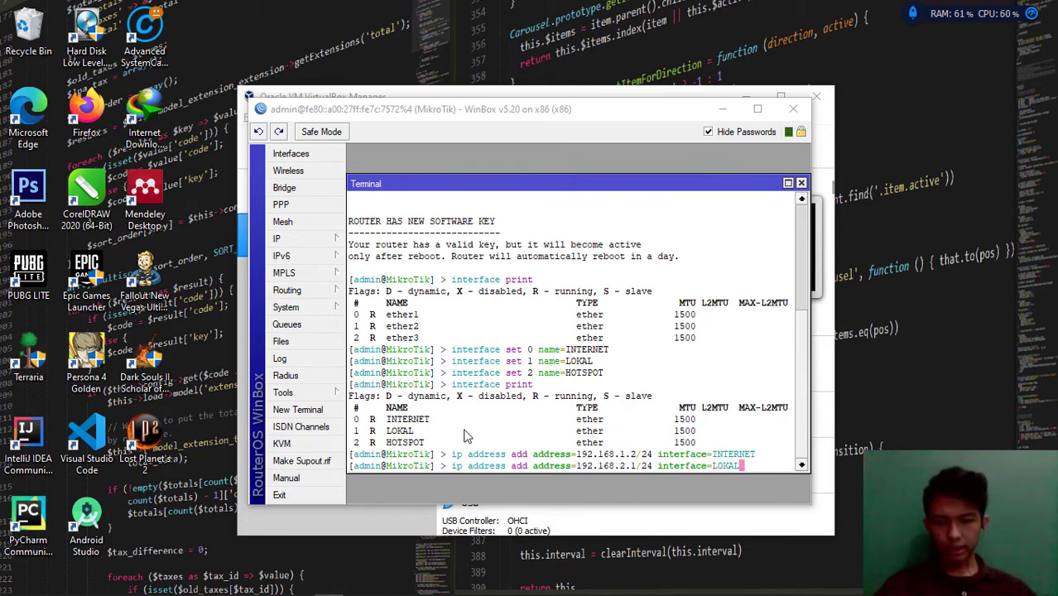
pyautogui.press('Return')
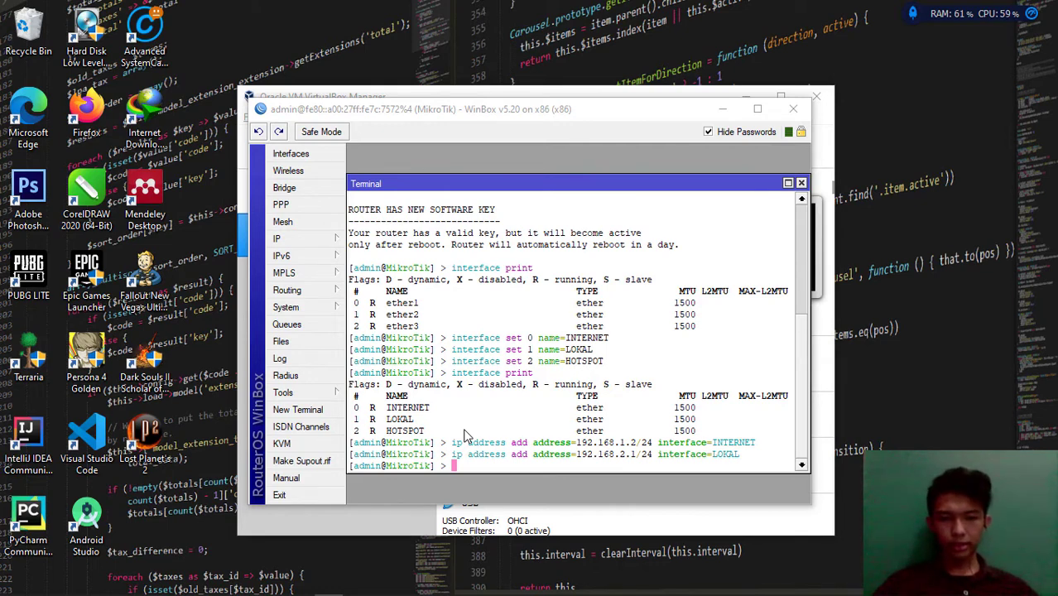
# Run 'ip address print' and select the INTERNET 192.168.1.2/24 row to check it
pyautogui.write('ip address print')
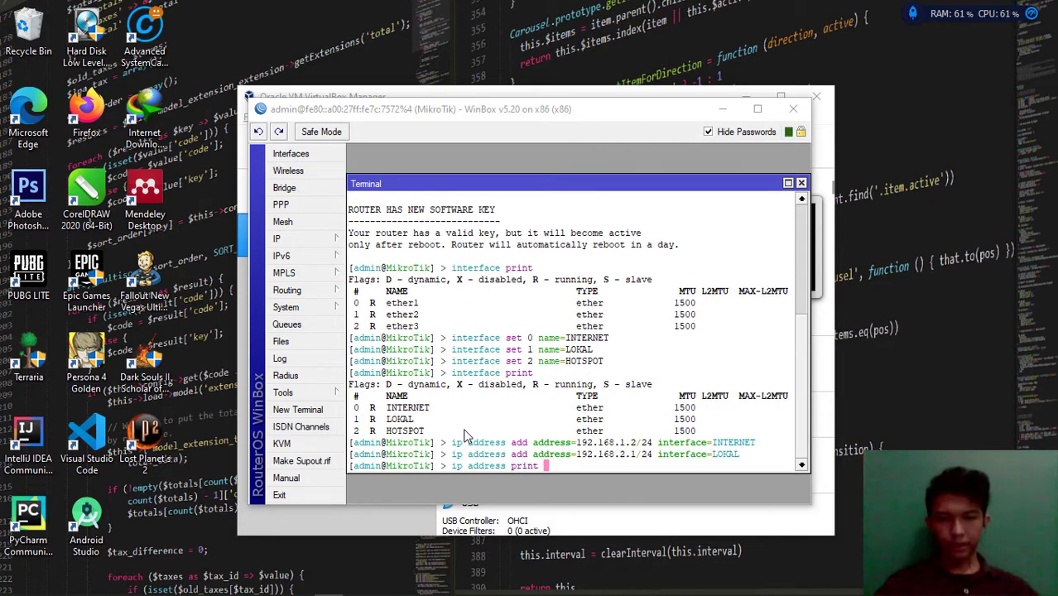
pyautogui.press('Return')
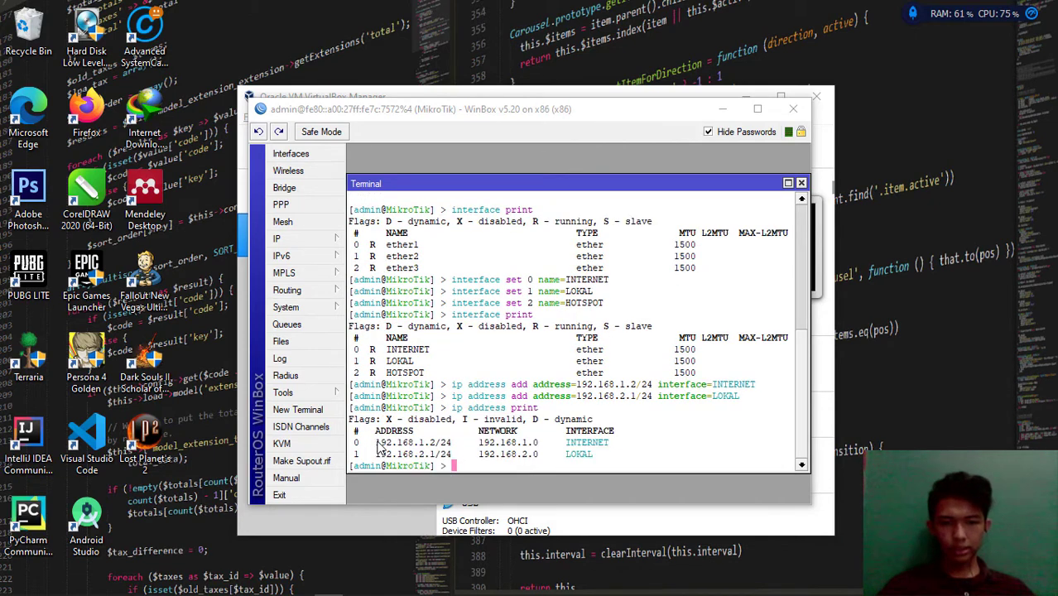
pyautogui.moveTo(377, 446); pyautogui.dragTo(599, 461)
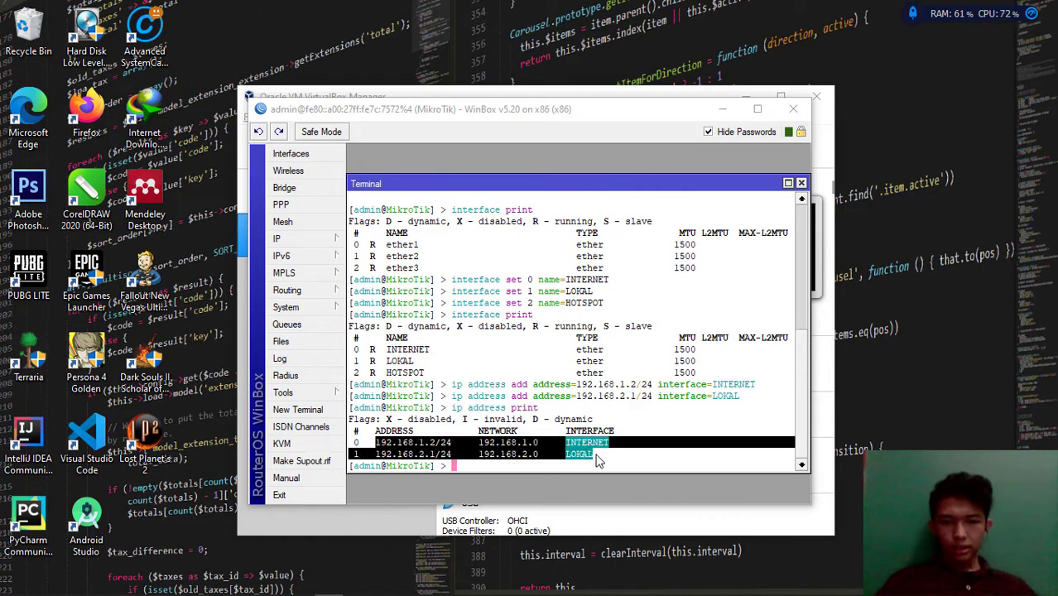
pyautogui.click(647, 458)
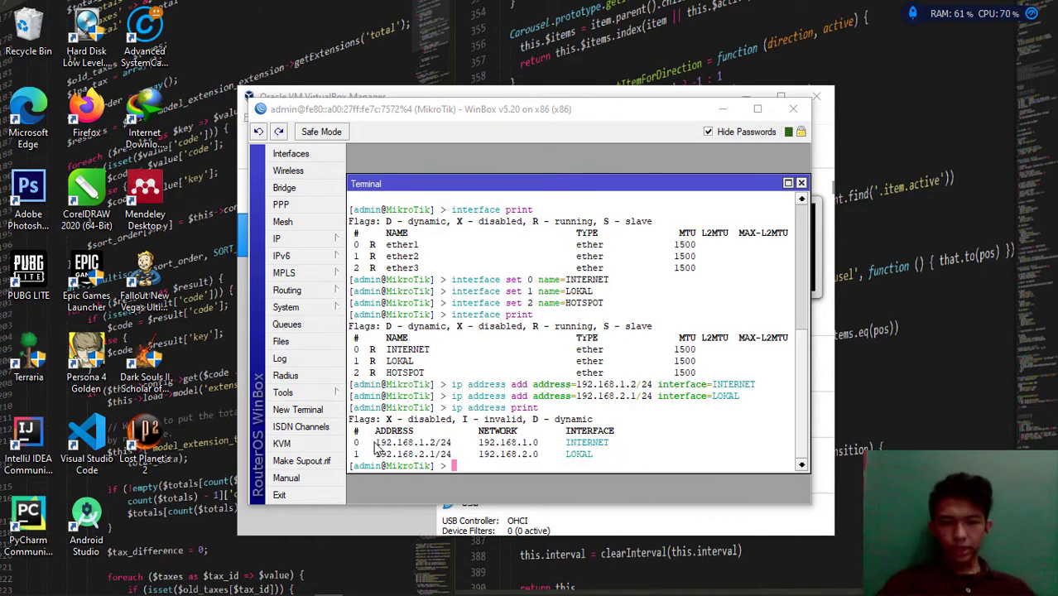
pyautogui.moveTo(375, 443); pyautogui.dragTo(472, 465)
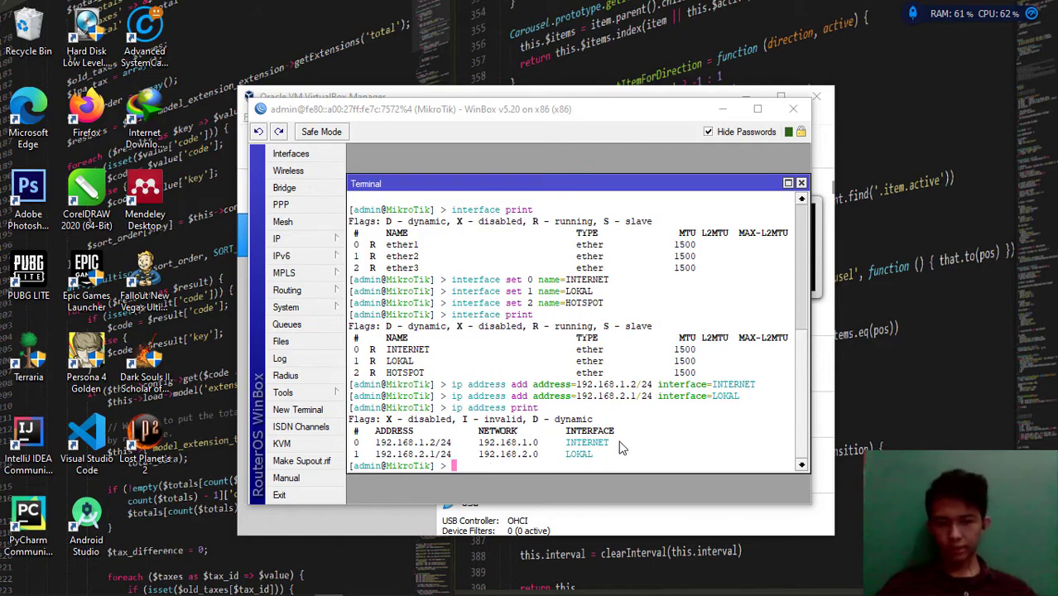
pyautogui.hotkey('alt', 'Tab')
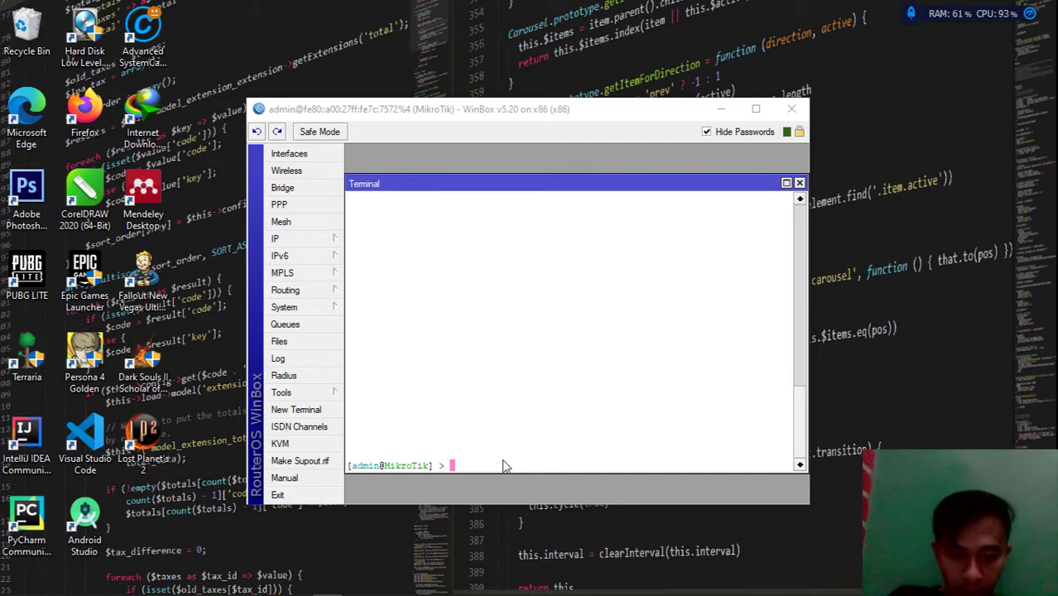
# Type 'ip dhcp-server setup' at the admin prompt, fixing typos, without running it
pyautogui.write('d')
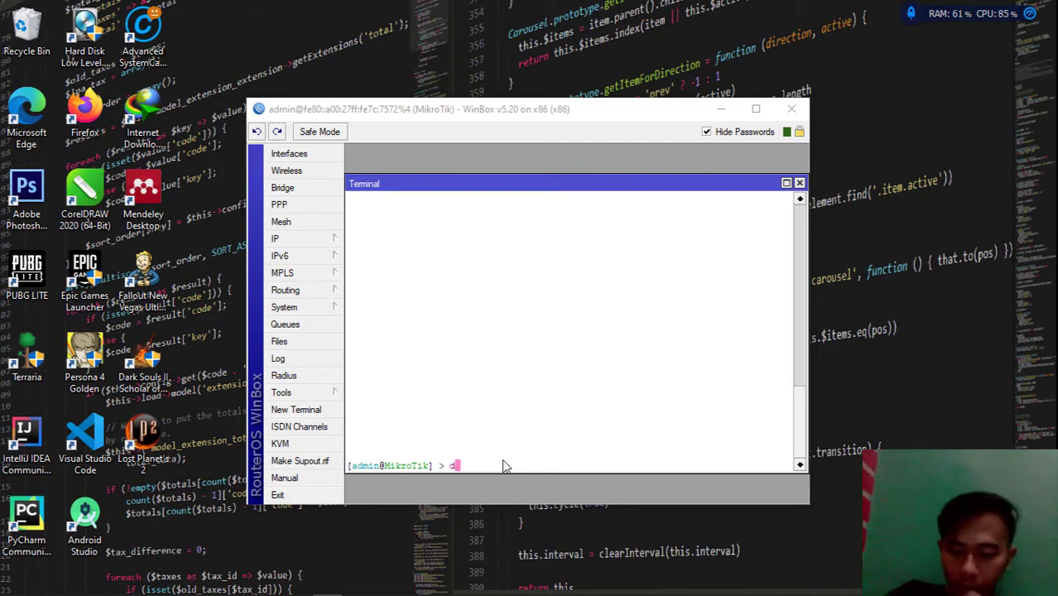
pyautogui.press('BackSpace')
pyautogui.write('ip ')
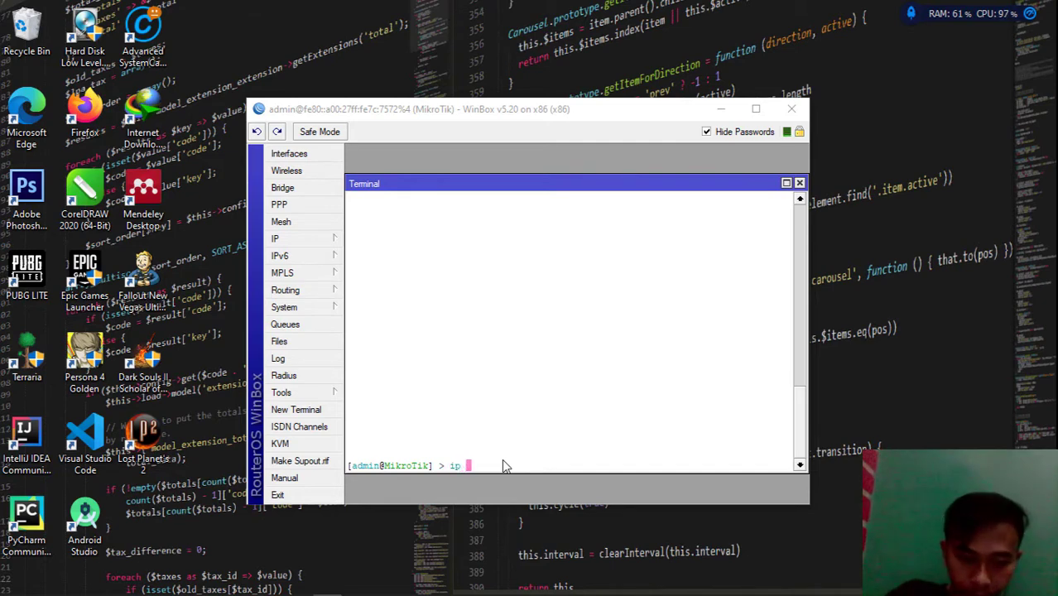
pyautogui.write('dhcp')
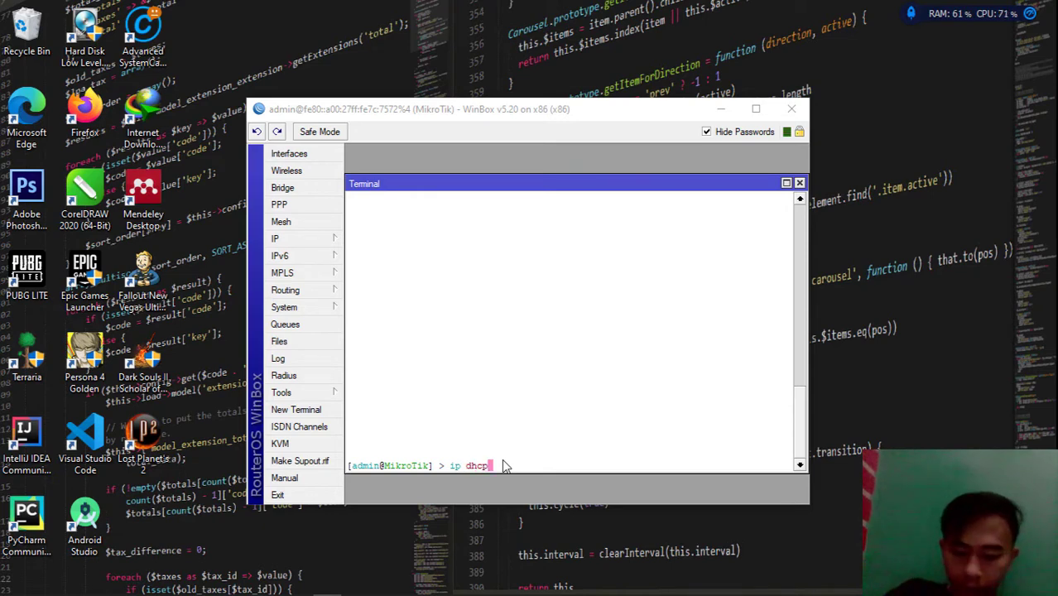
pyautogui.write('-se')
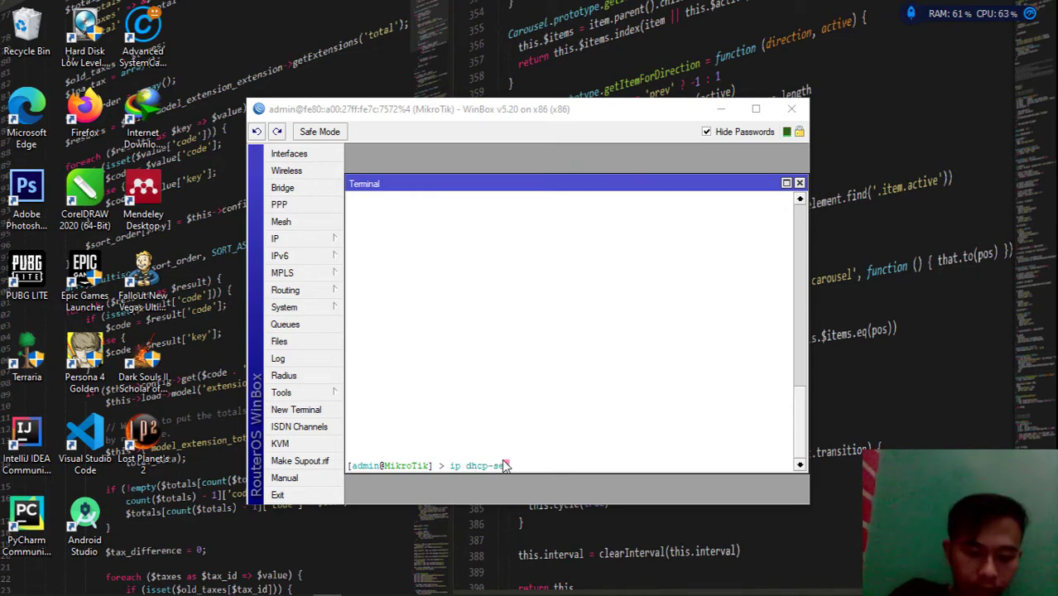
pyautogui.write('rver')
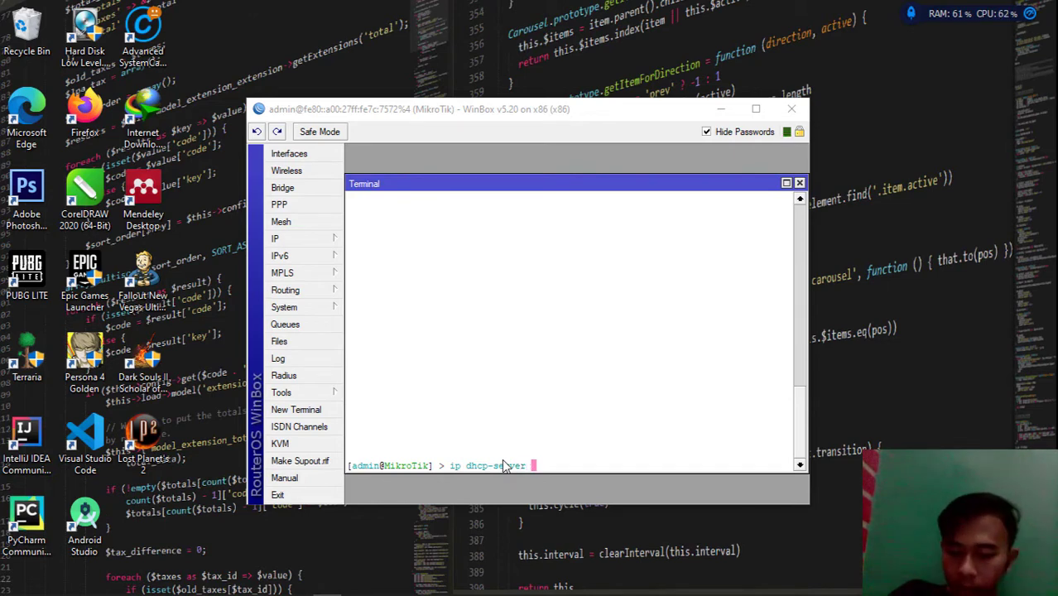
pyautogui.write(' set')
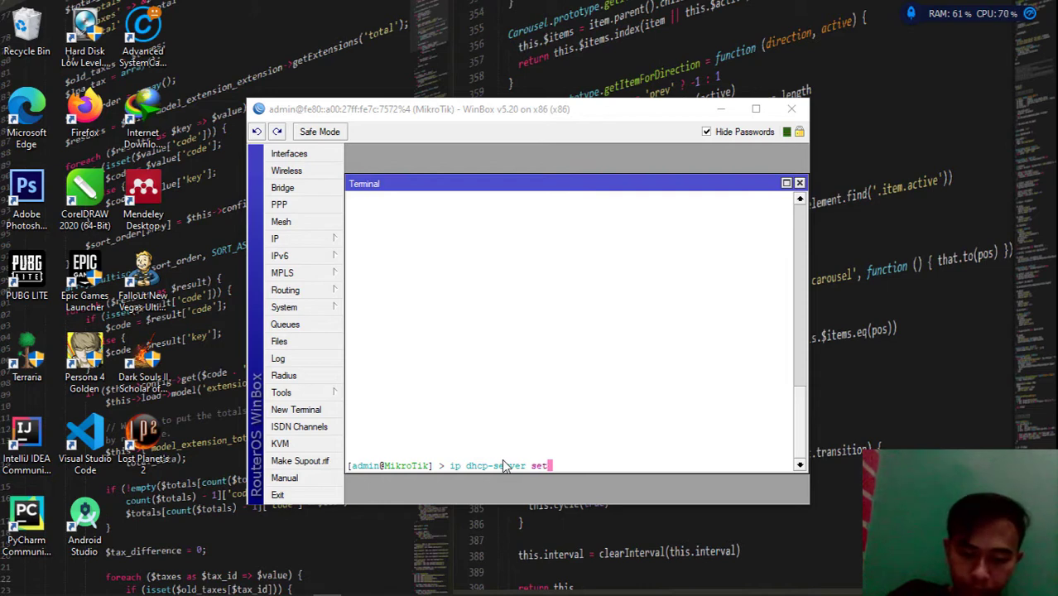
pyautogui.write('up')
pyautogui.press('BackSpace')
pyautogui.press('BackSpace')
pyautogui.press('BackSpace')
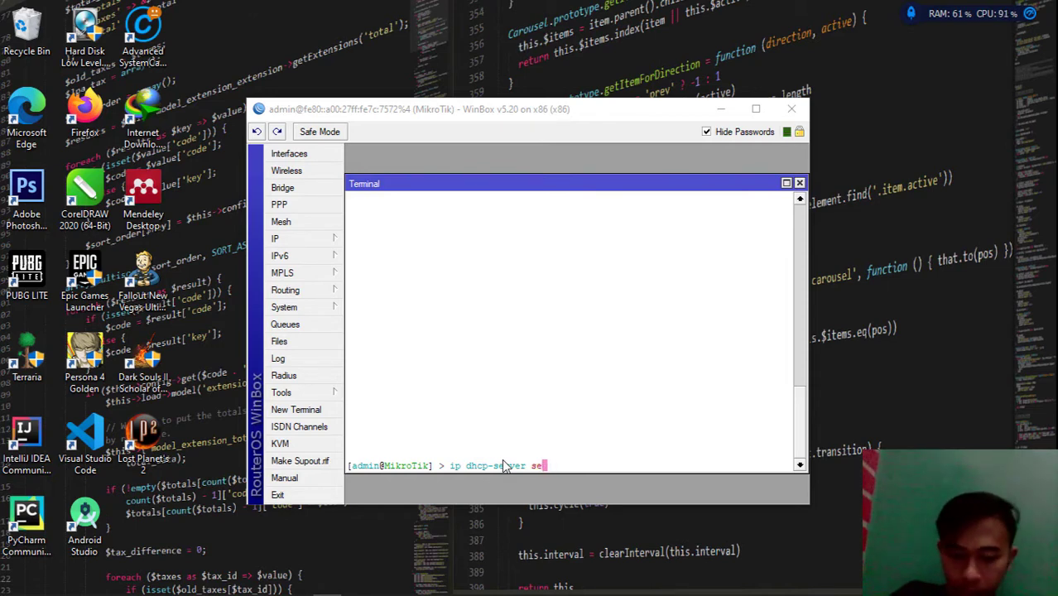
pyautogui.write('up')
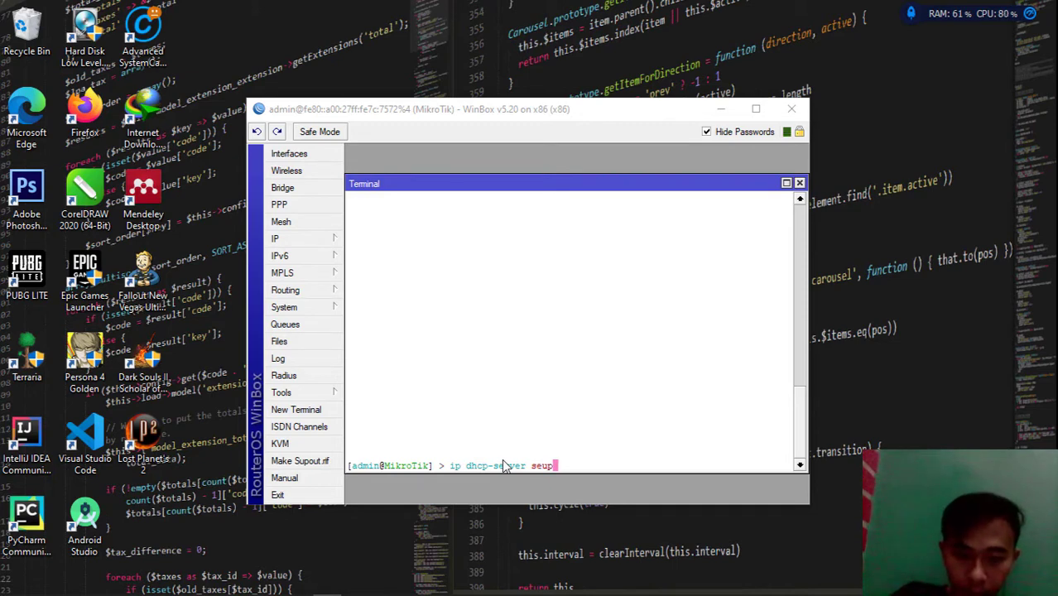
pyautogui.press('BackSpace')
pyautogui.press('BackSpace')
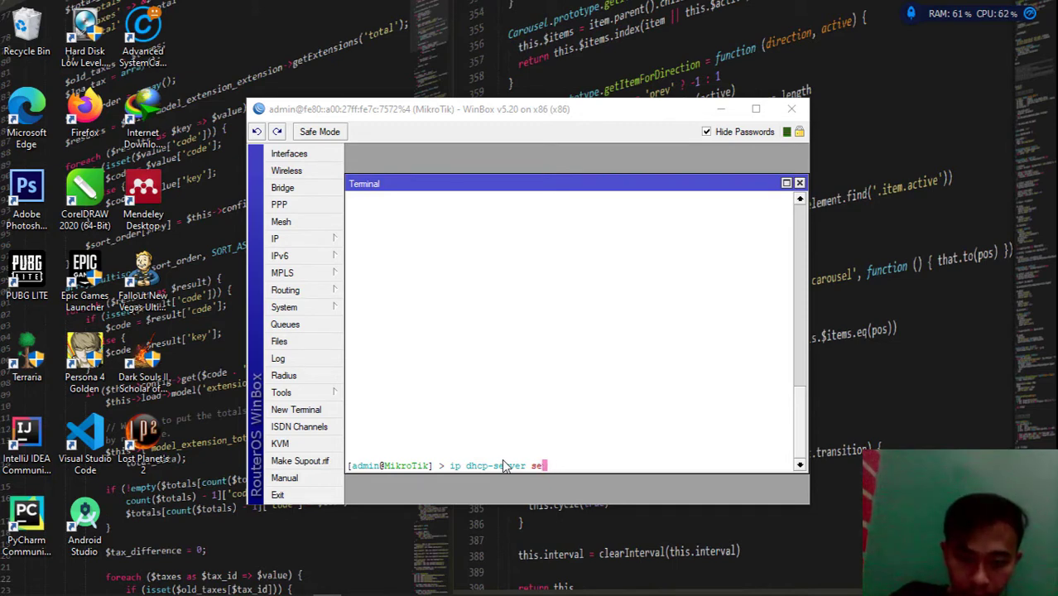
pyautogui.write('tup')
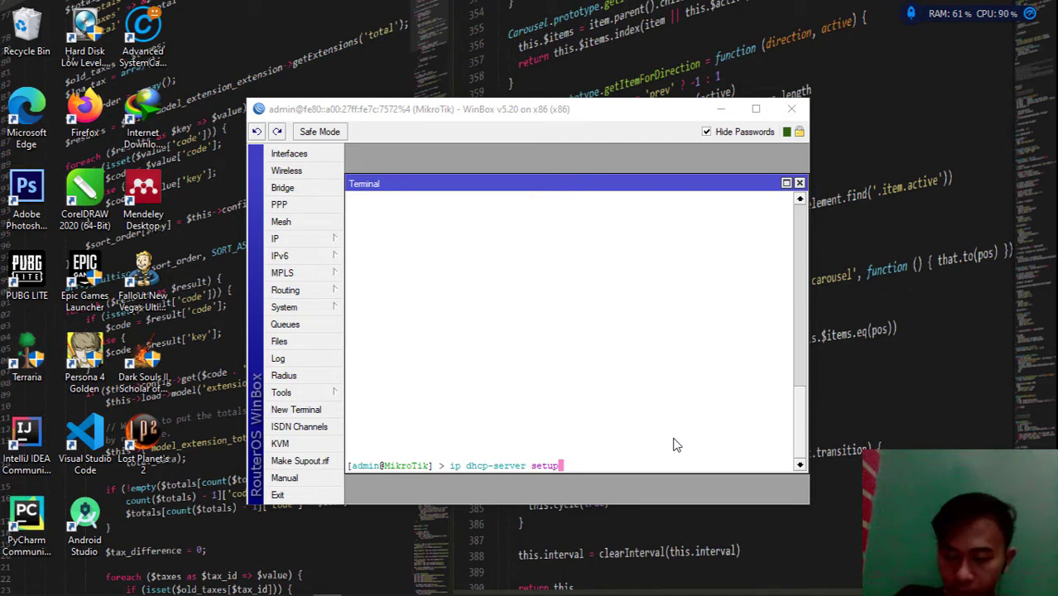
# Run the DHCP setup wizard on LOKAL and accept each default through the 3d lease time
pyautogui.press('Return')
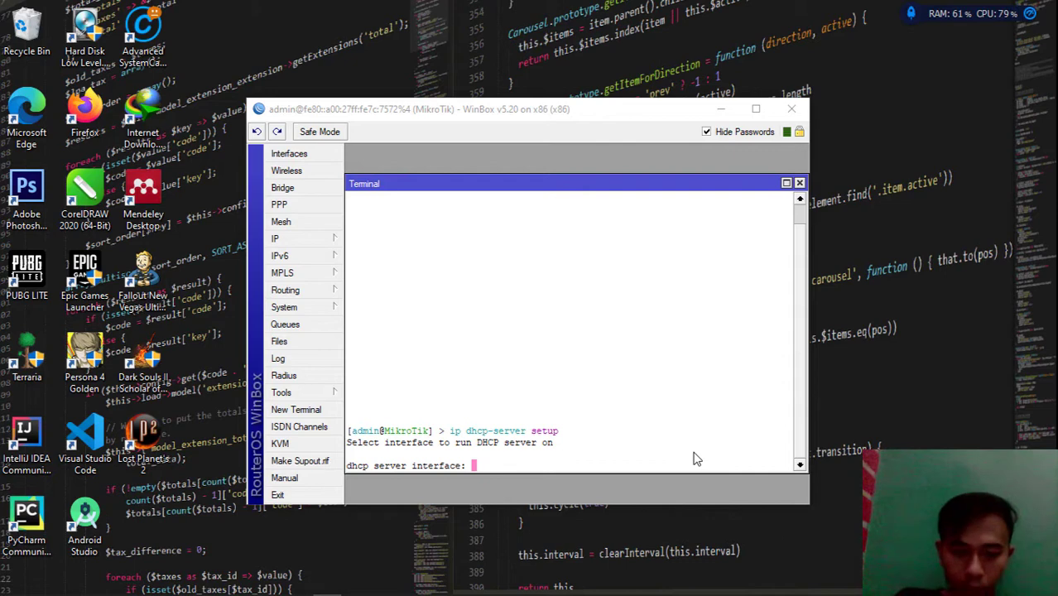
pyautogui.write('L')
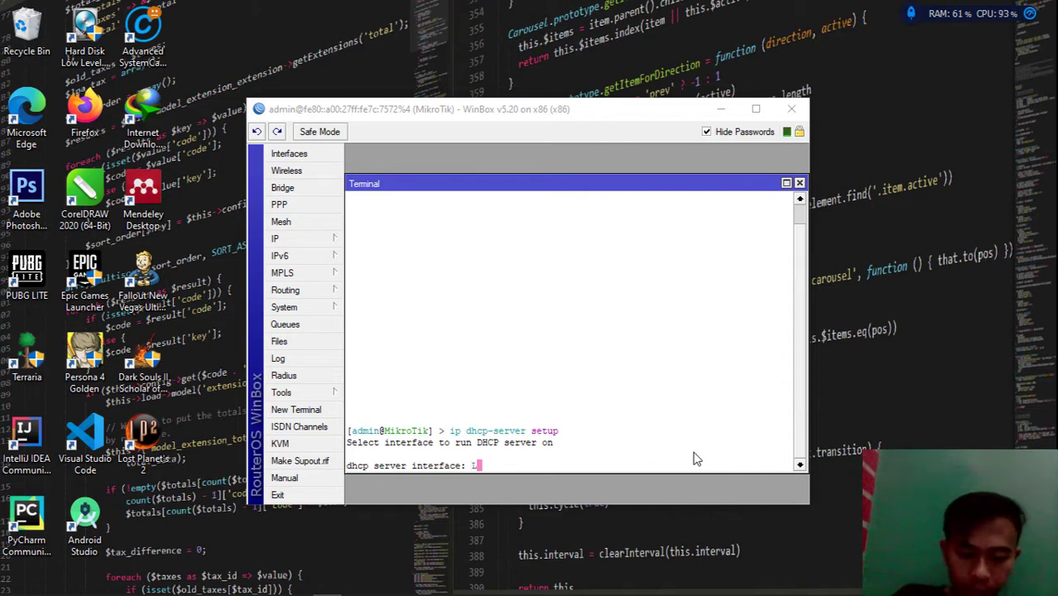
pyautogui.write('OKAL')
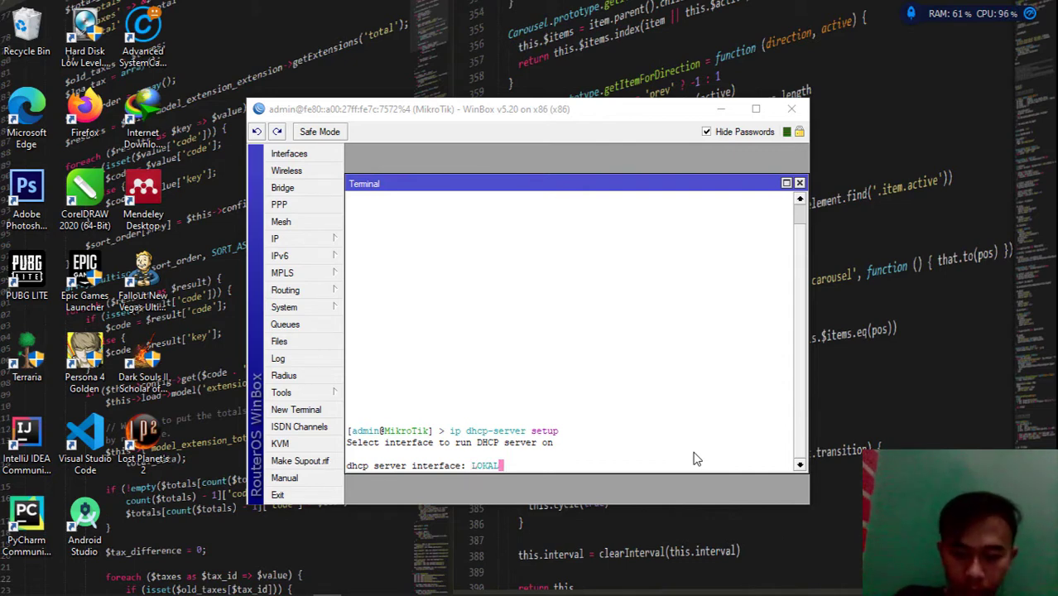
pyautogui.press('Return')
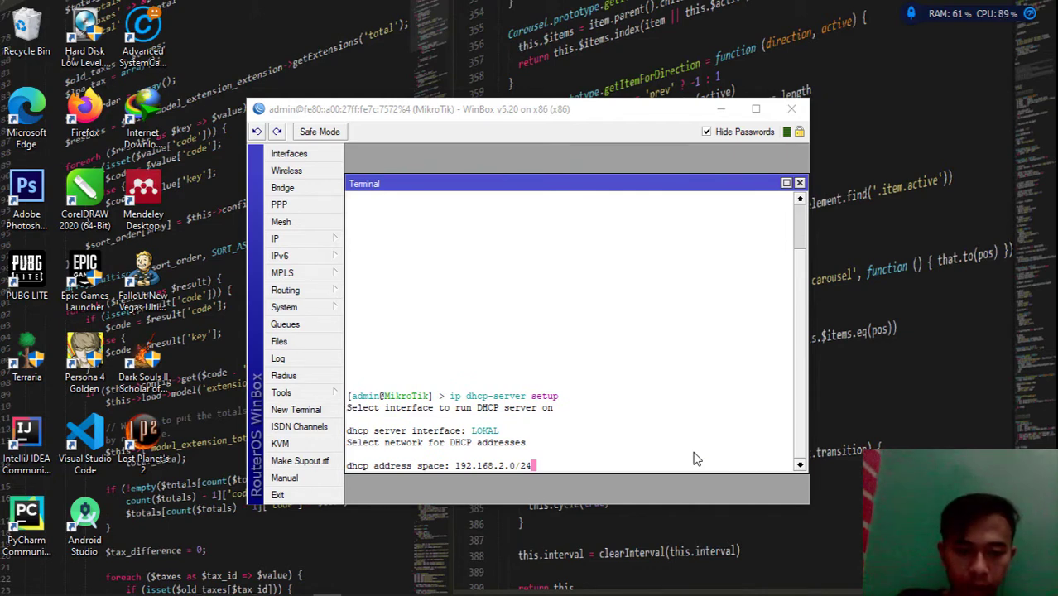
pyautogui.press('Return')
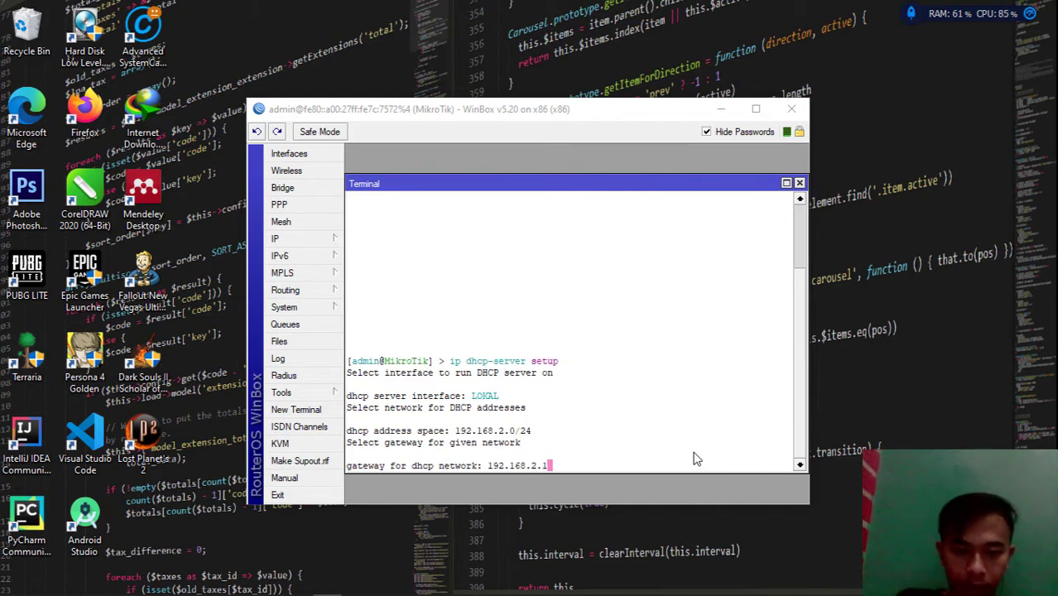
pyautogui.press('Return')
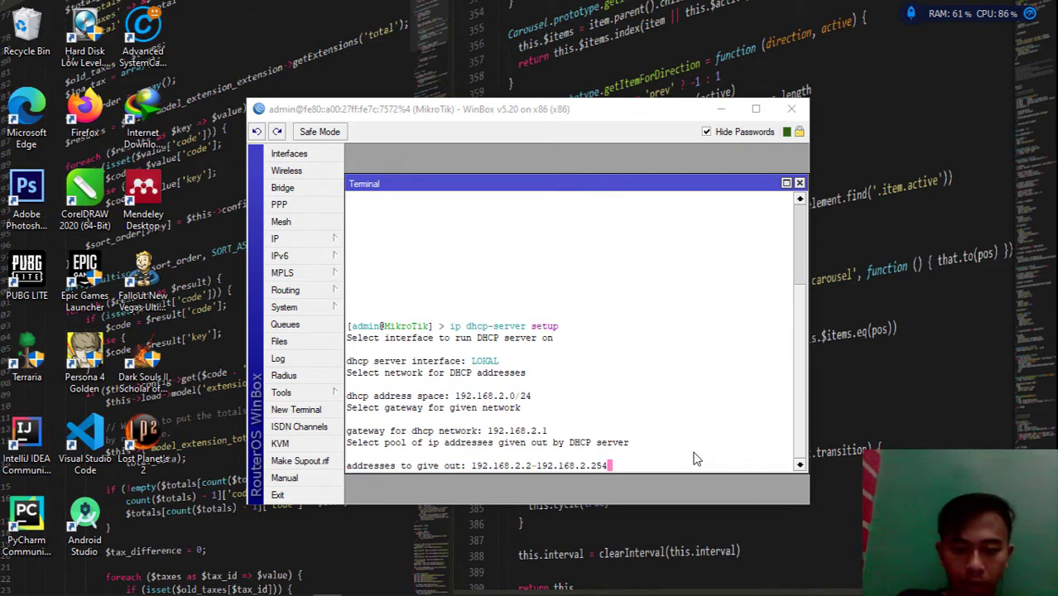
pyautogui.press('Return')
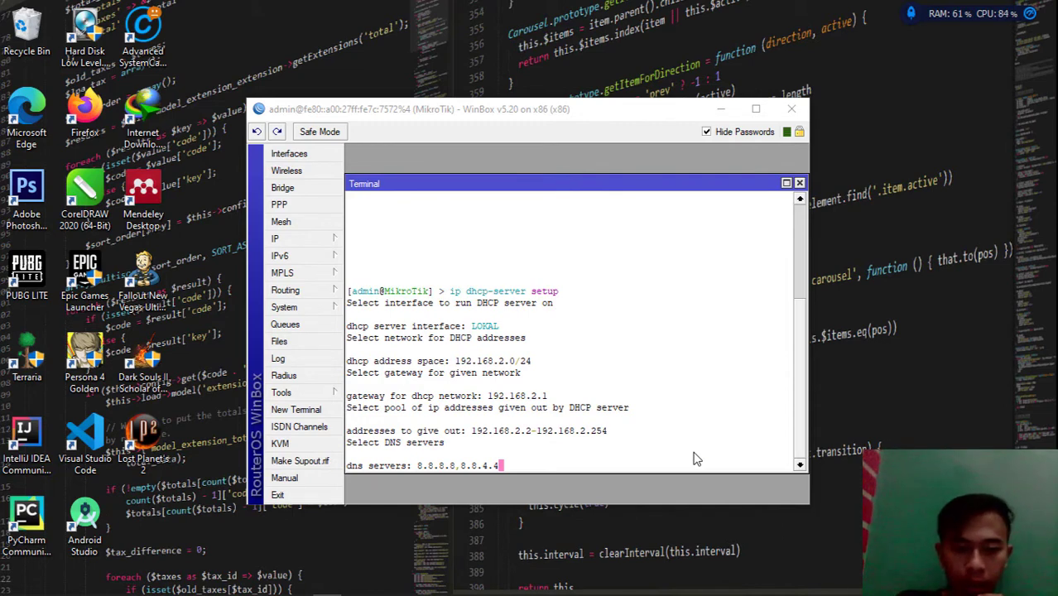
pyautogui.press('Return')
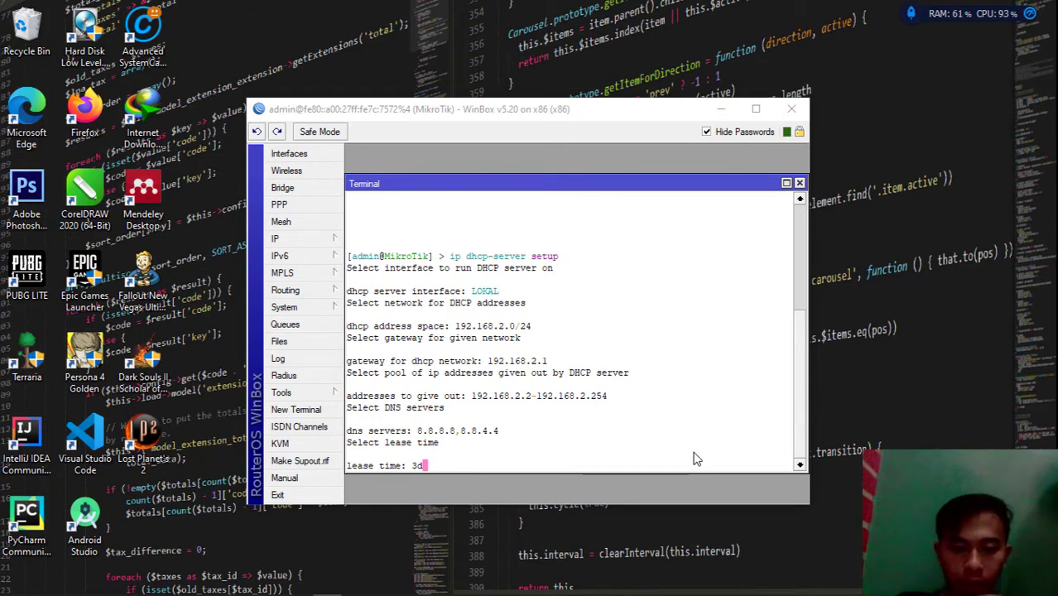
pyautogui.press('Return')
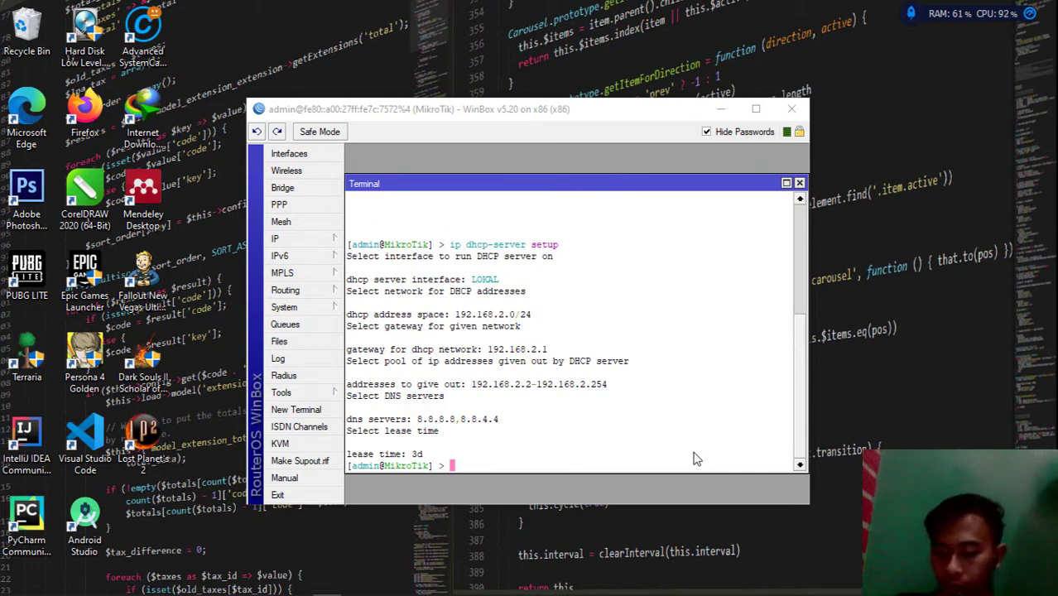
# Add a route through gateway 192.168.1.1 with 'ip route add gateway=192.168.1.1'
pyautogui.write('ip r')
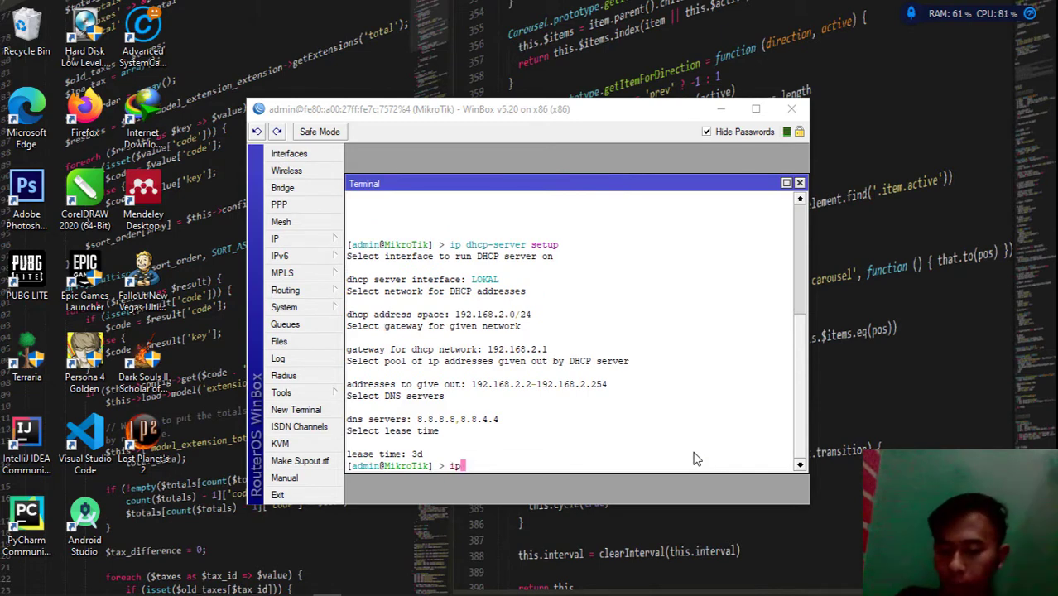
pyautogui.write('ou')
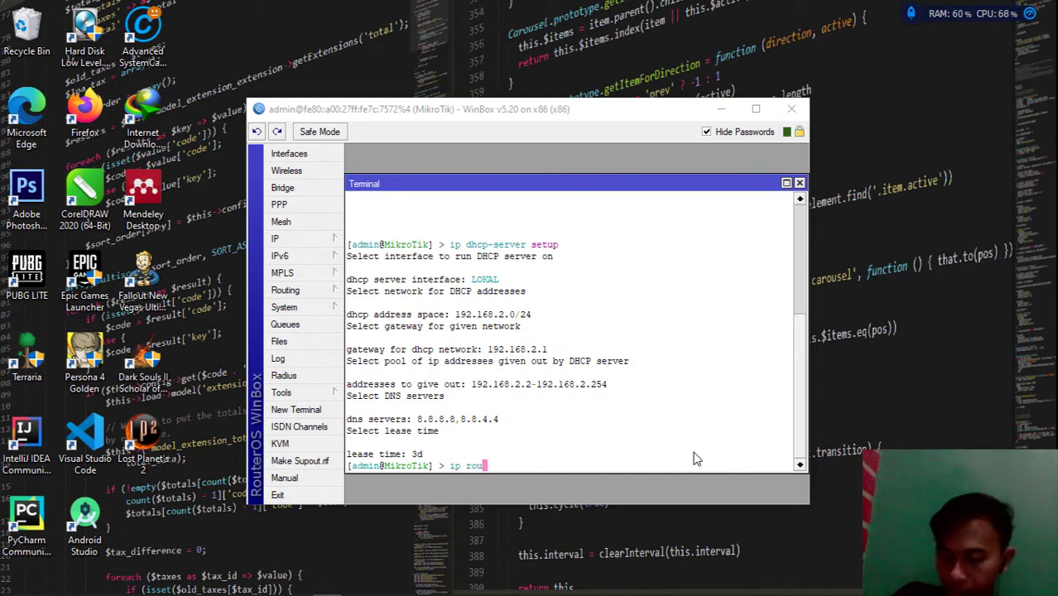
pyautogui.write('te')
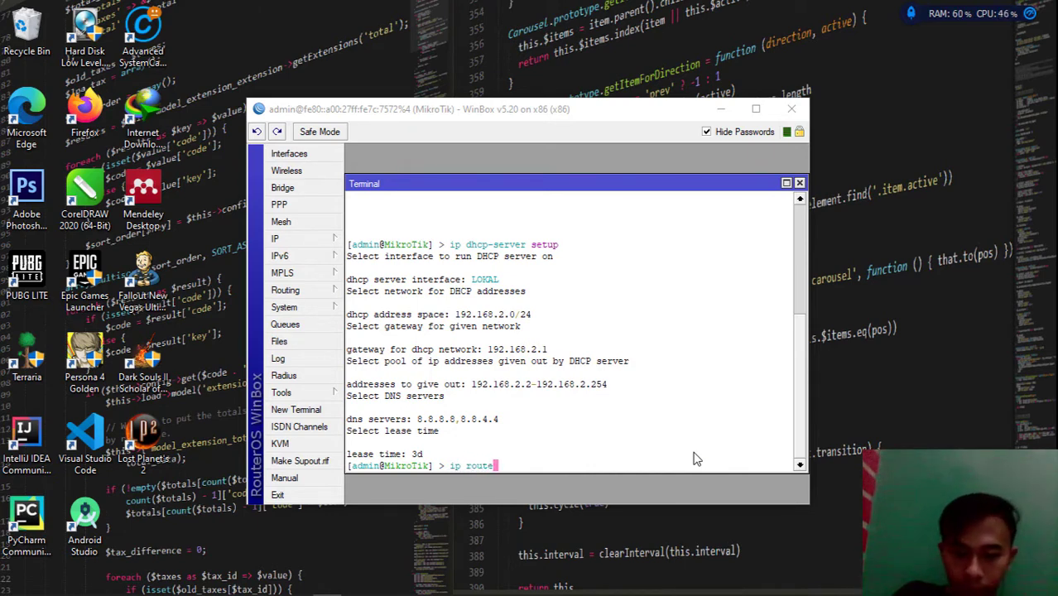
pyautogui.write(' add')
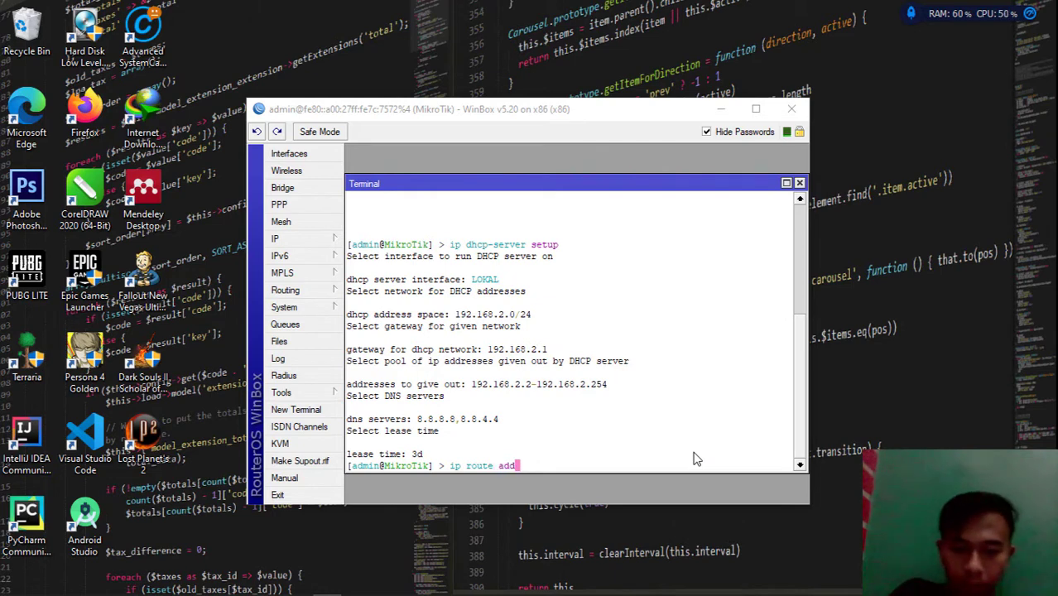
pyautogui.write(' g')
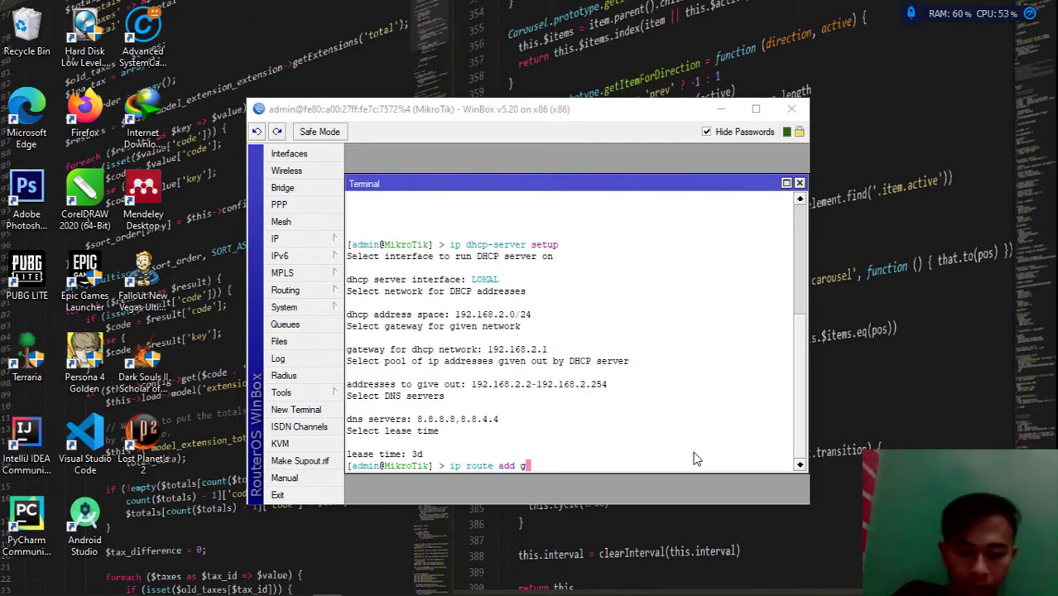
pyautogui.write('a')
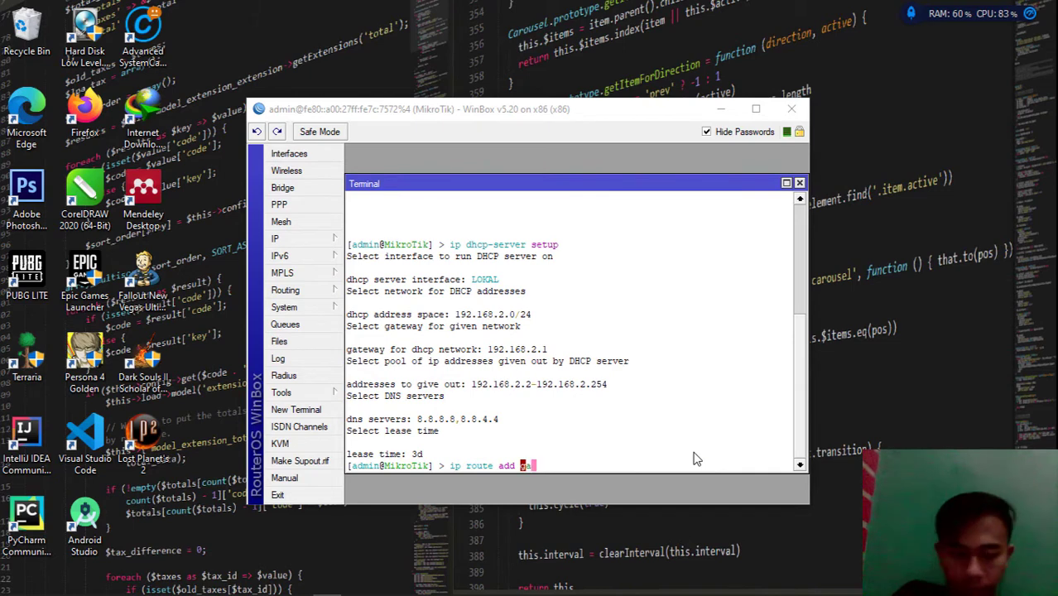
pyautogui.write('teway')
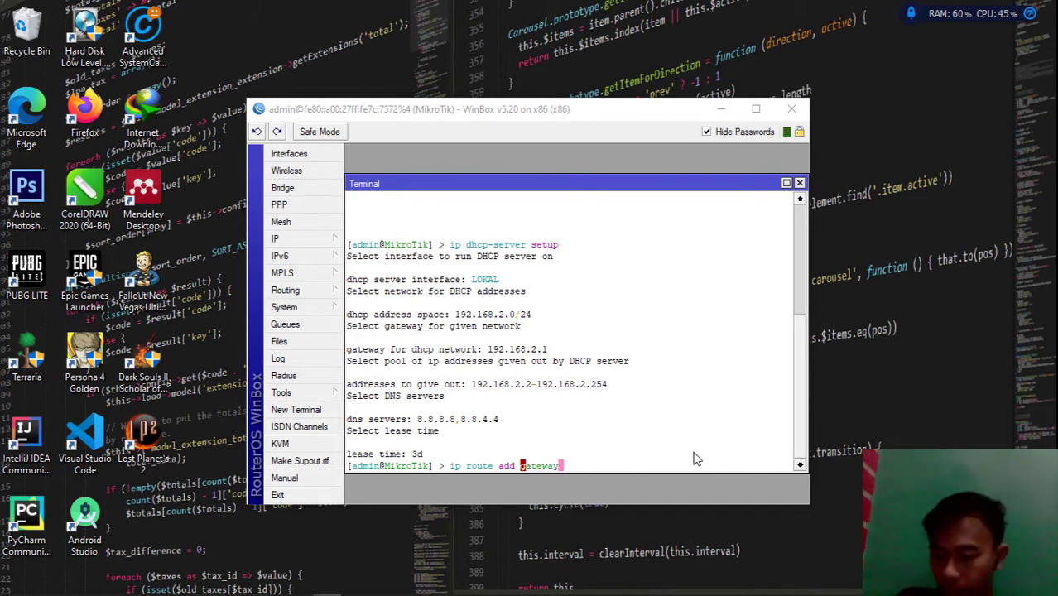
pyautogui.write('=')
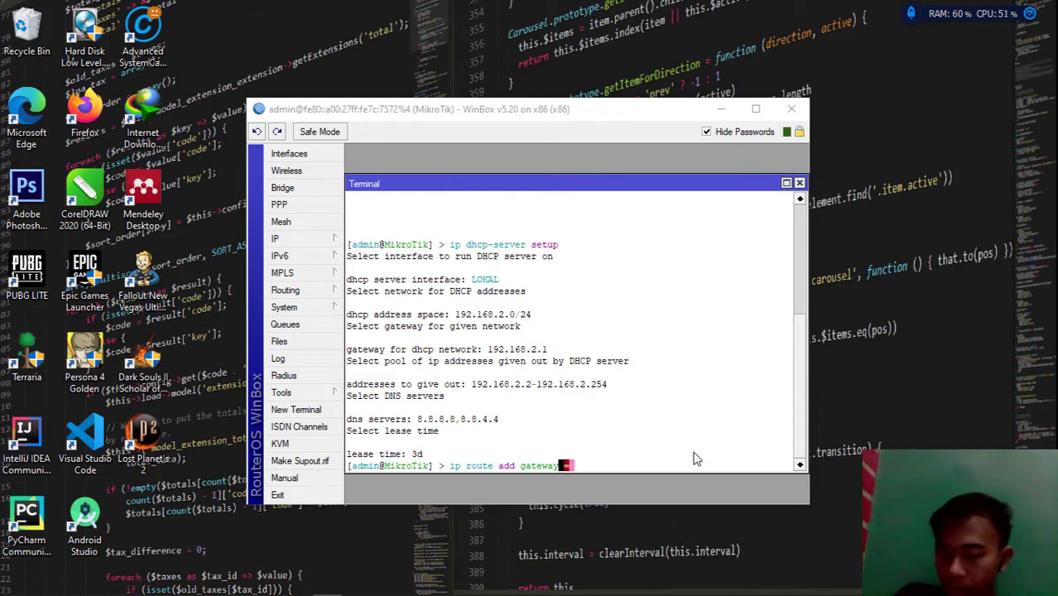
pyautogui.write('1')
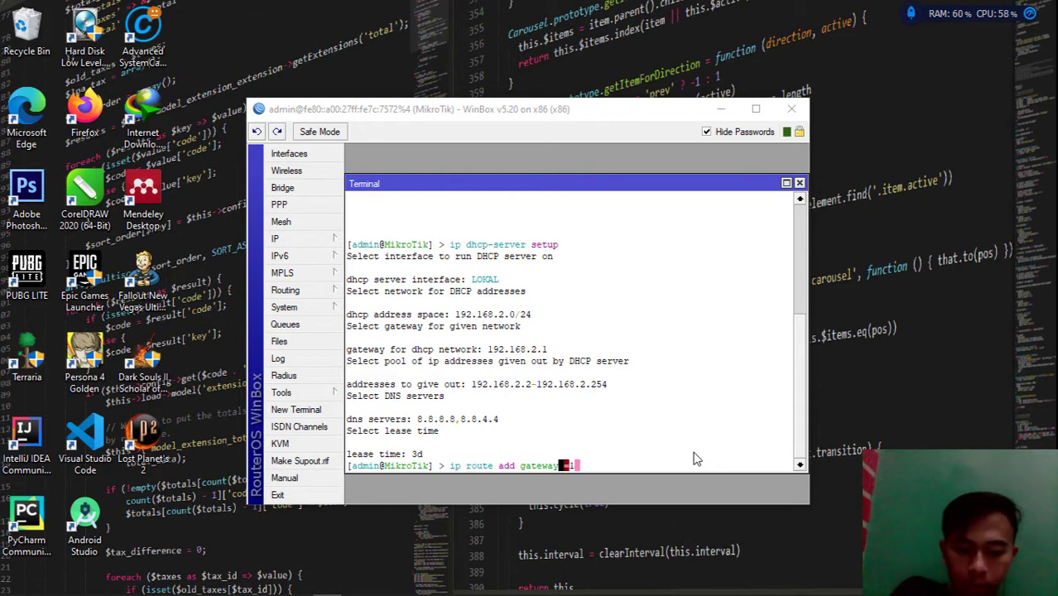
pyautogui.press('BackSpace')
pyautogui.write('1')
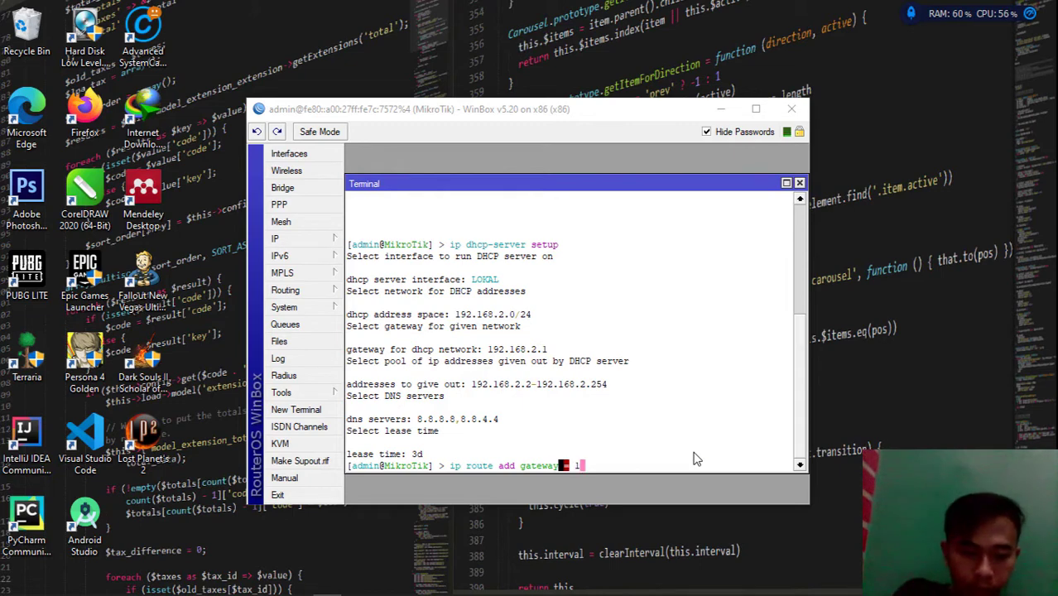
pyautogui.press('BackSpace')
pyautogui.press('BackSpace')
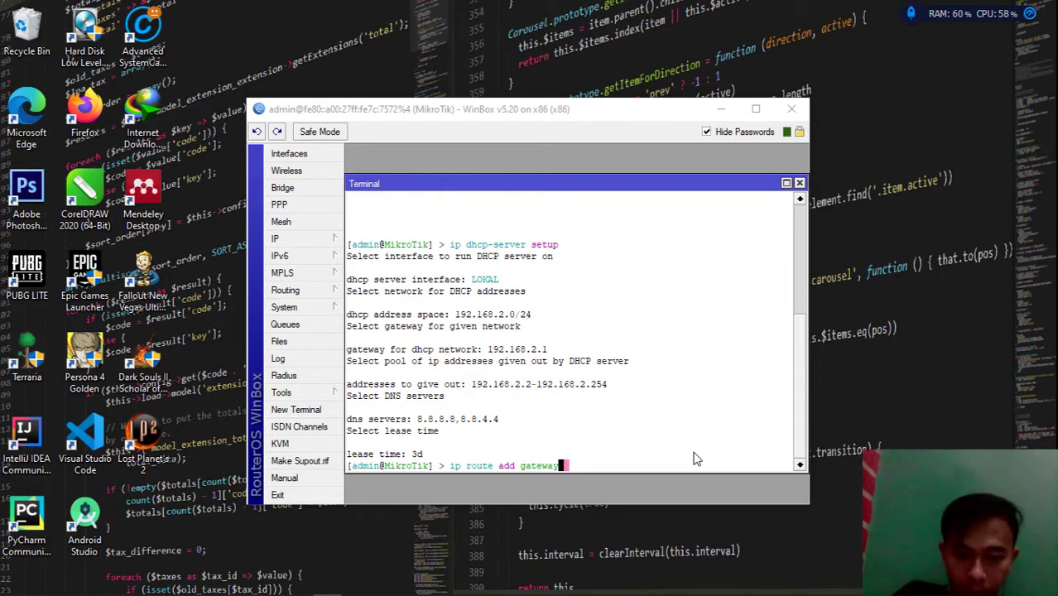
pyautogui.write('19')
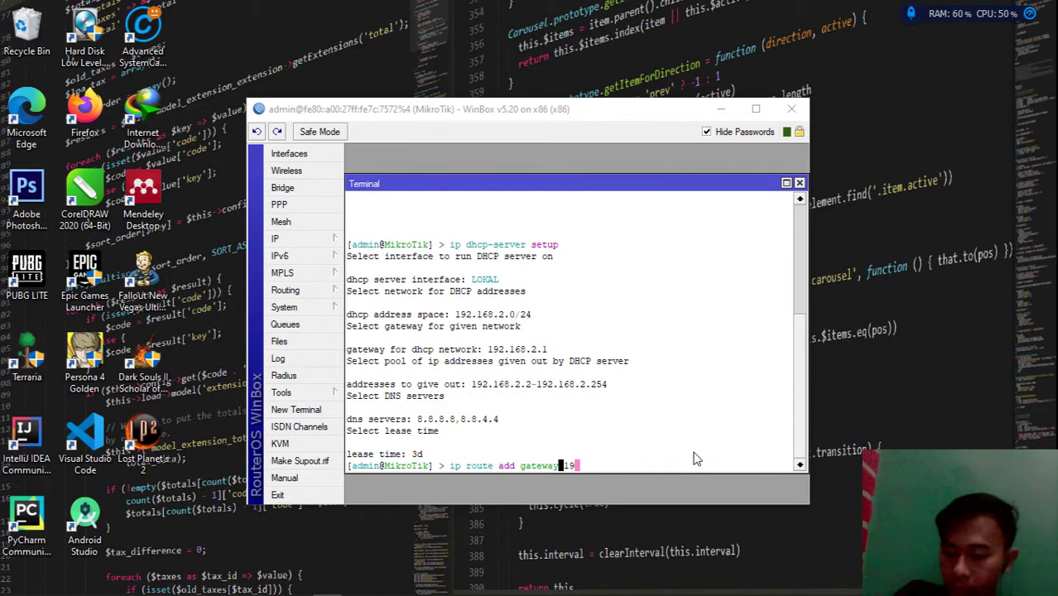
pyautogui.write('2.')
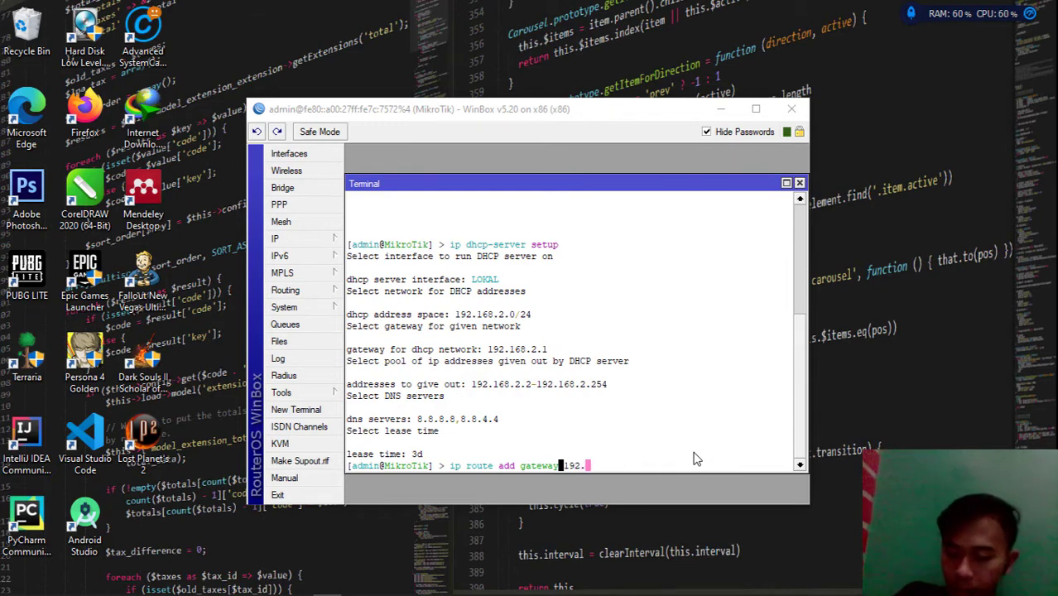
pyautogui.write('168')
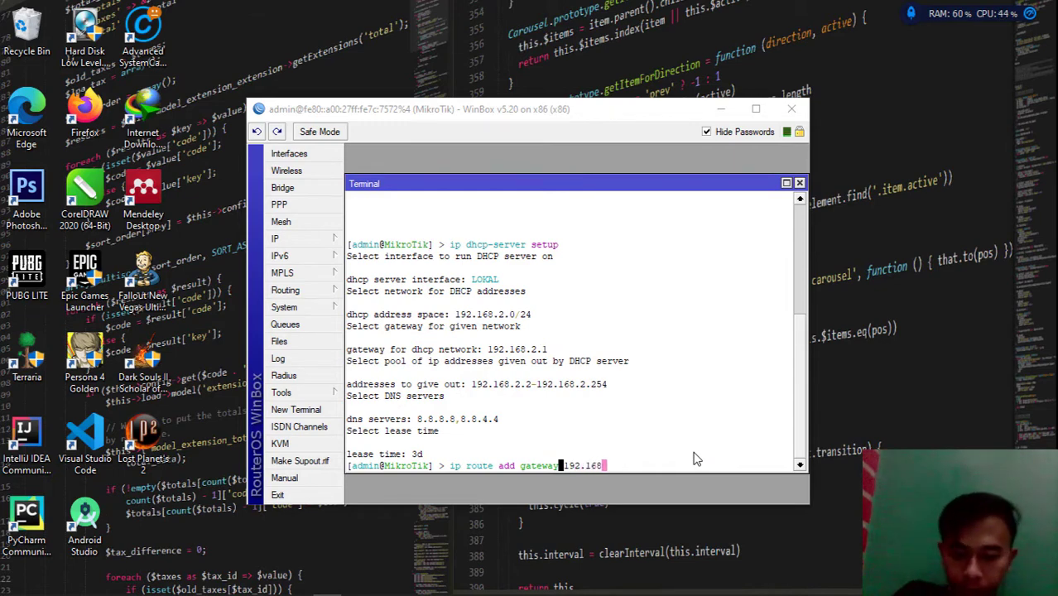
pyautogui.write('.1.')
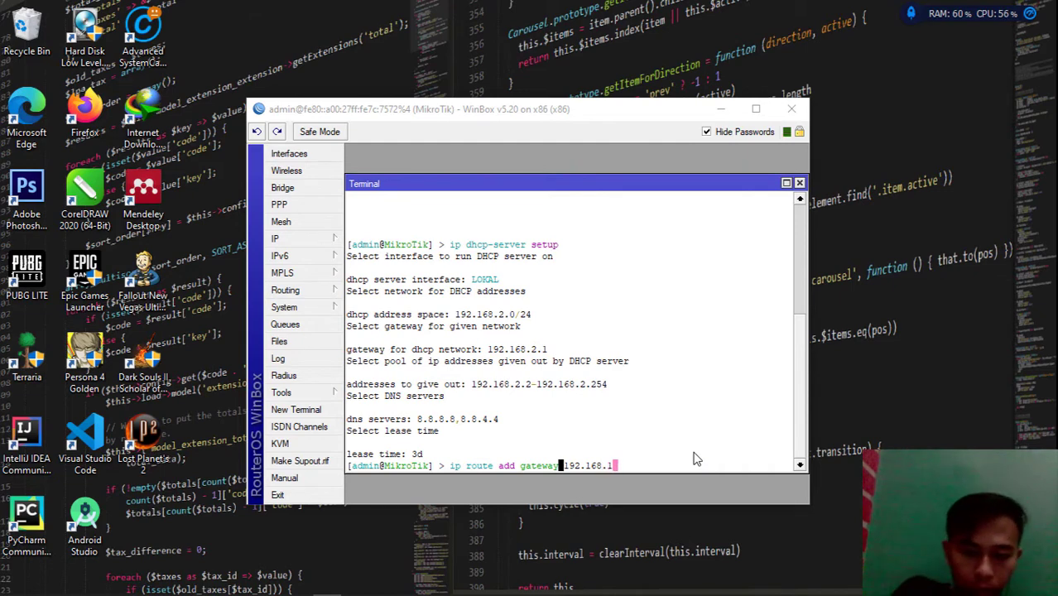
pyautogui.write('1')
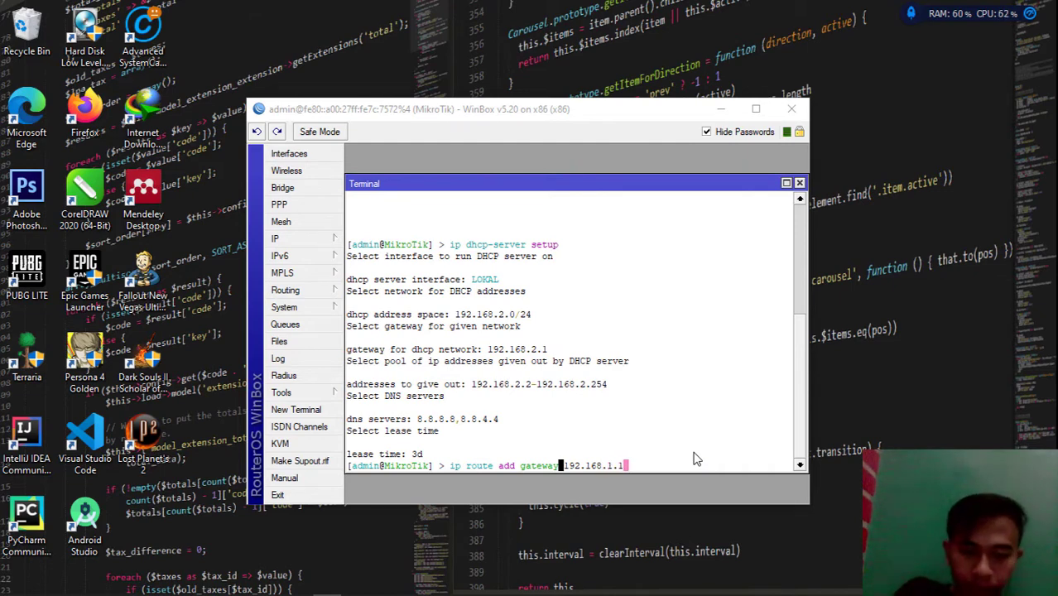
pyautogui.press('Return')
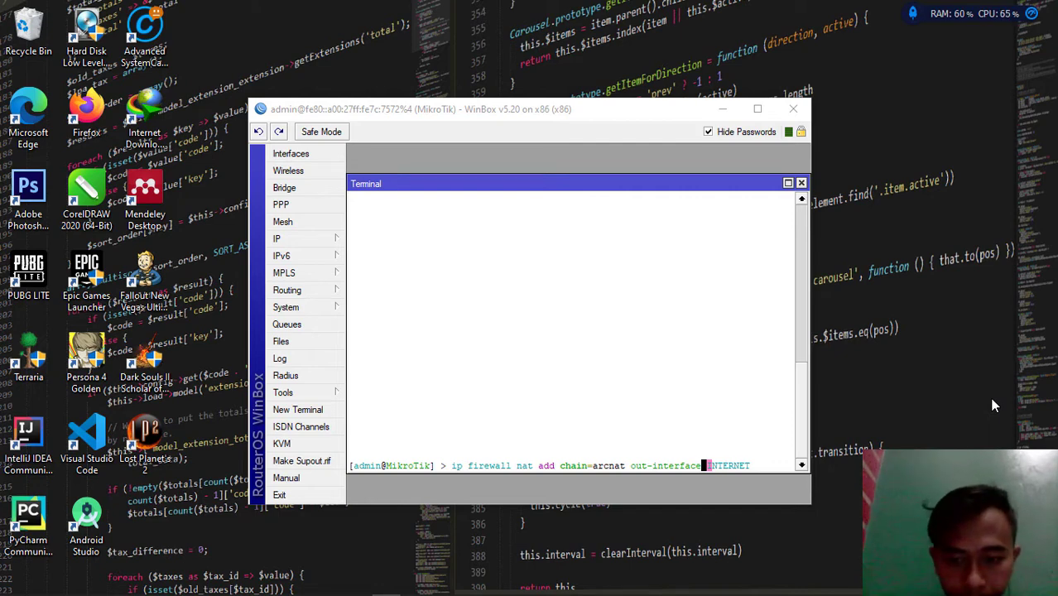
# Submit the NAT rule for INTERNET, add 192.168.3.1/24 to HOTSPOT, and clear the terminal
pyautogui.press('Return')
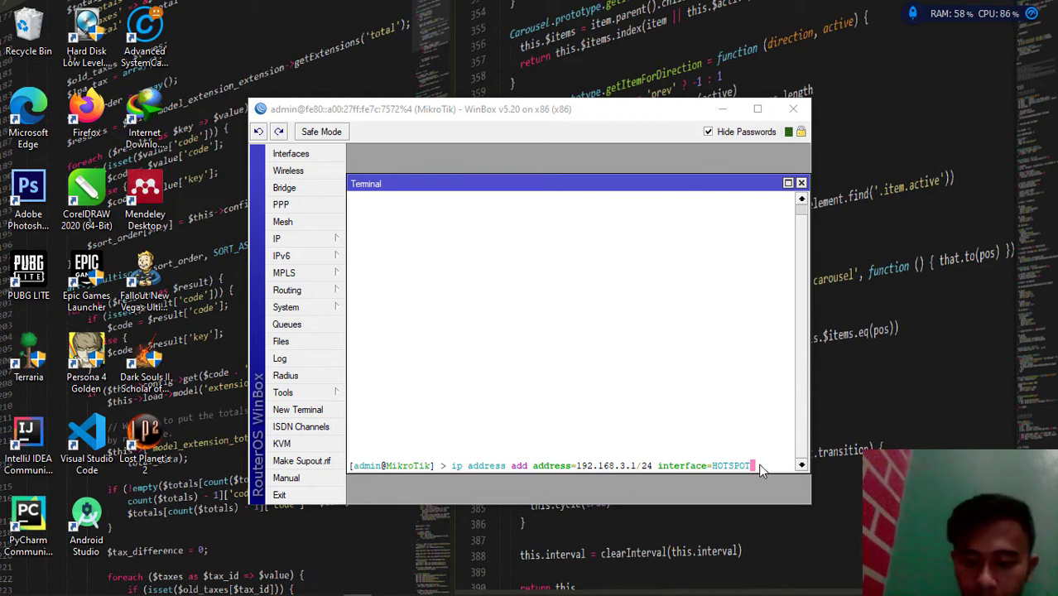
pyautogui.press('Return')
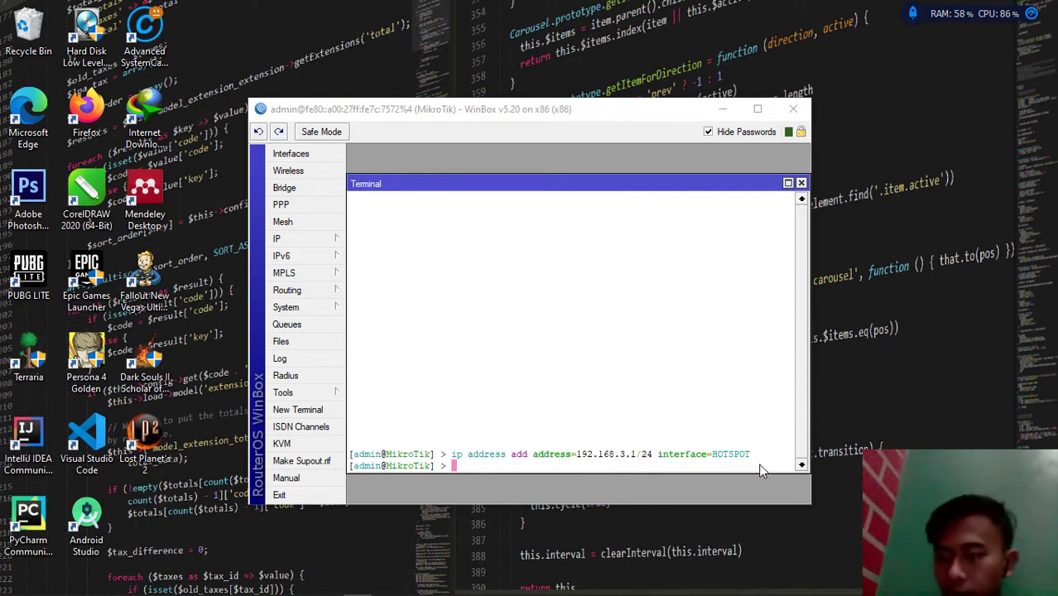
pyautogui.hotkey('ctrl', 'l')
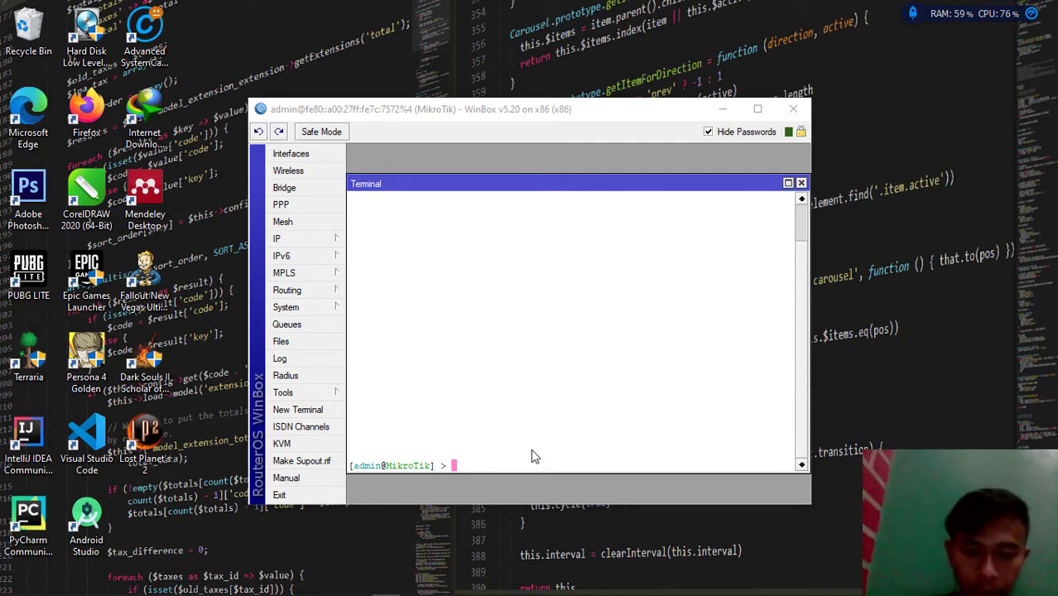
pyautogui.write('ip')
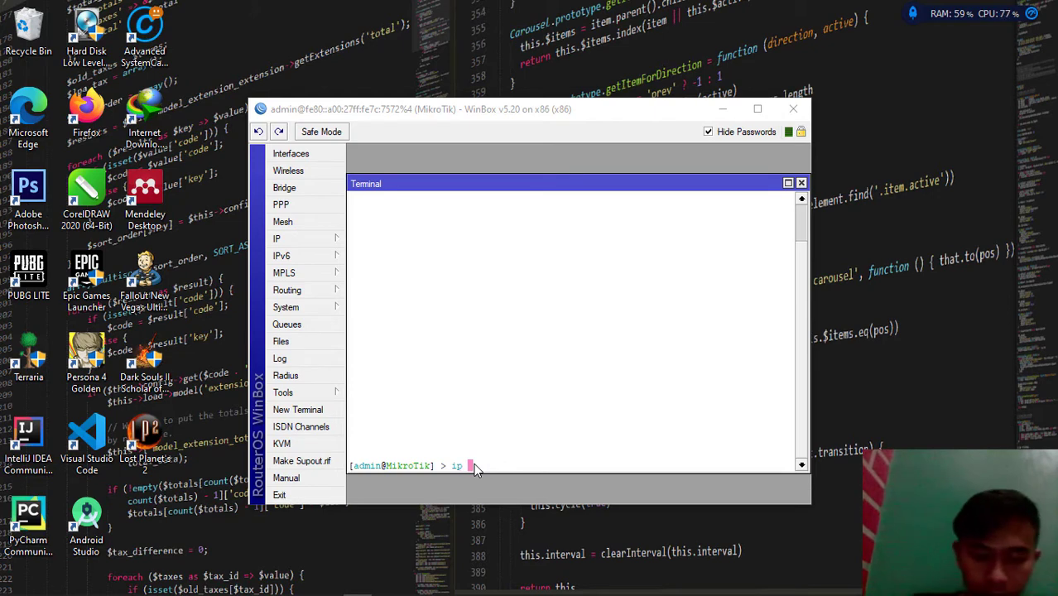
pyautogui.write(' ho')
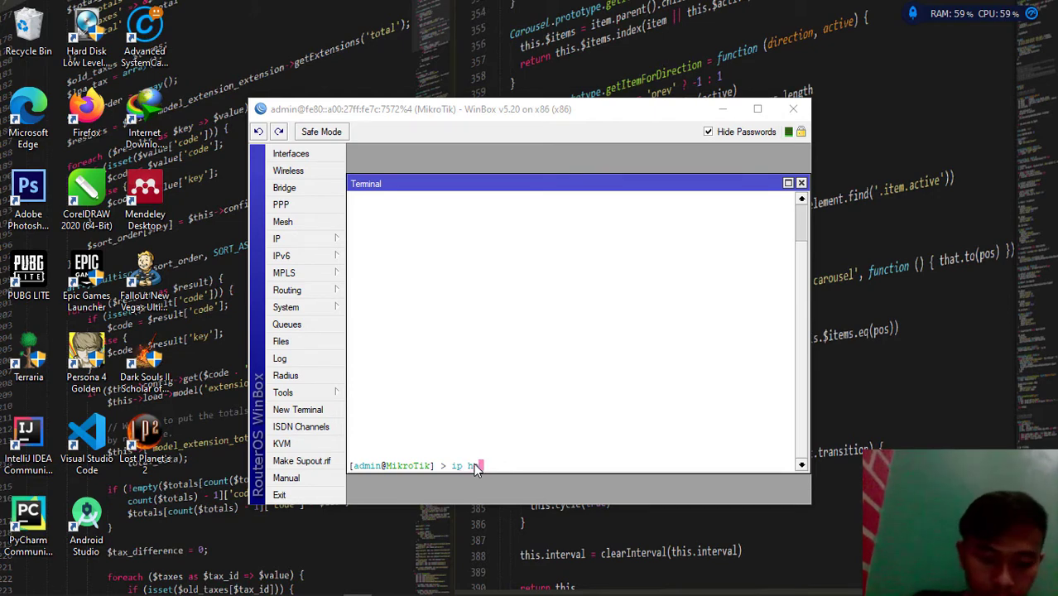
pyautogui.write('tspot setup')
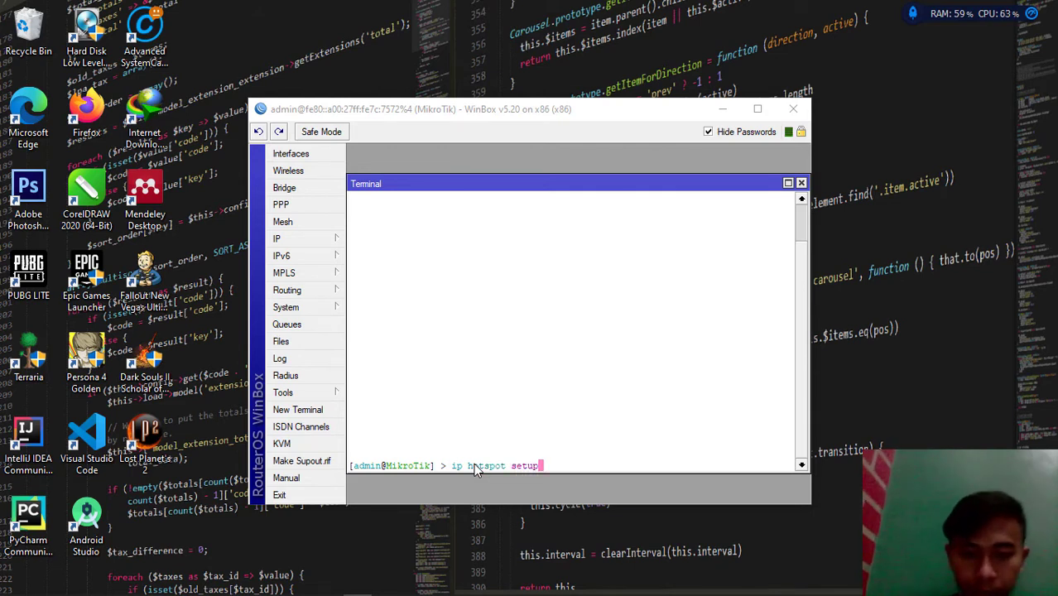
# Start the 'ip hotspot setup' wizard and choose HOTSPOT as the hotspot interface
pyautogui.press('Return')
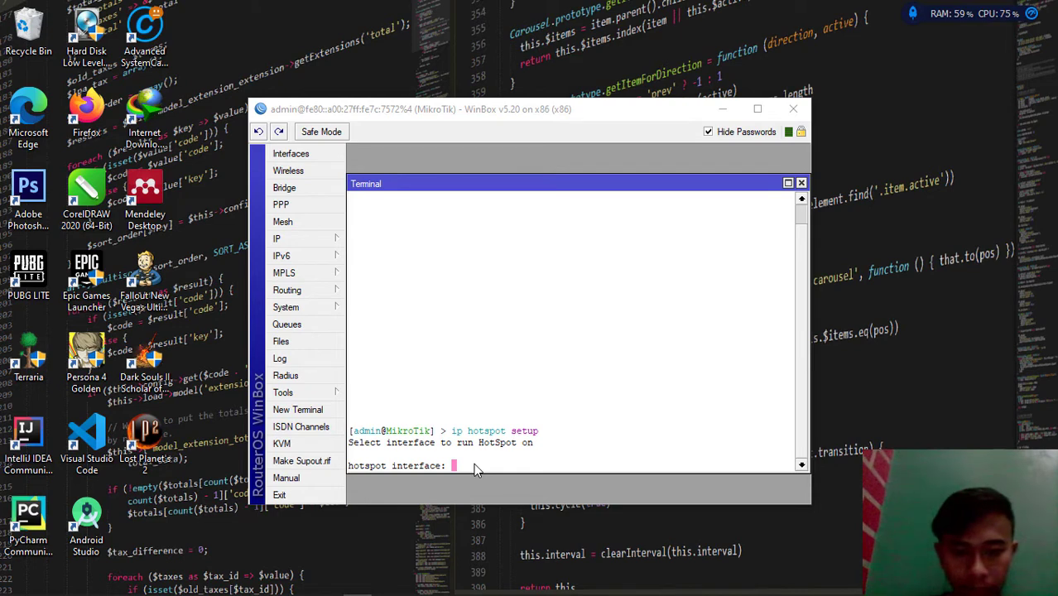
pyautogui.write('HOS')
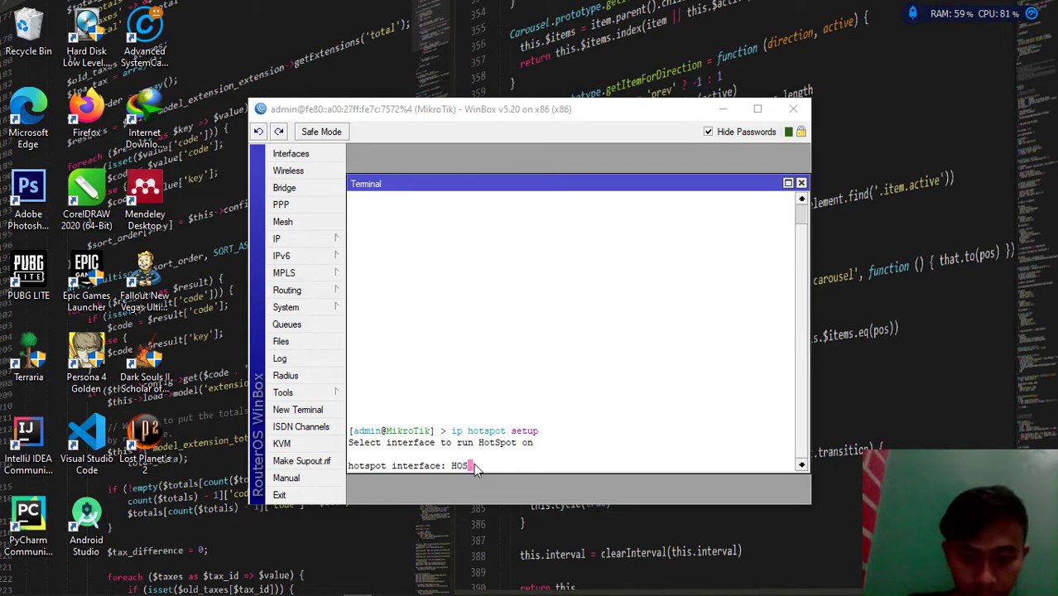
pyautogui.press('BackSpace')
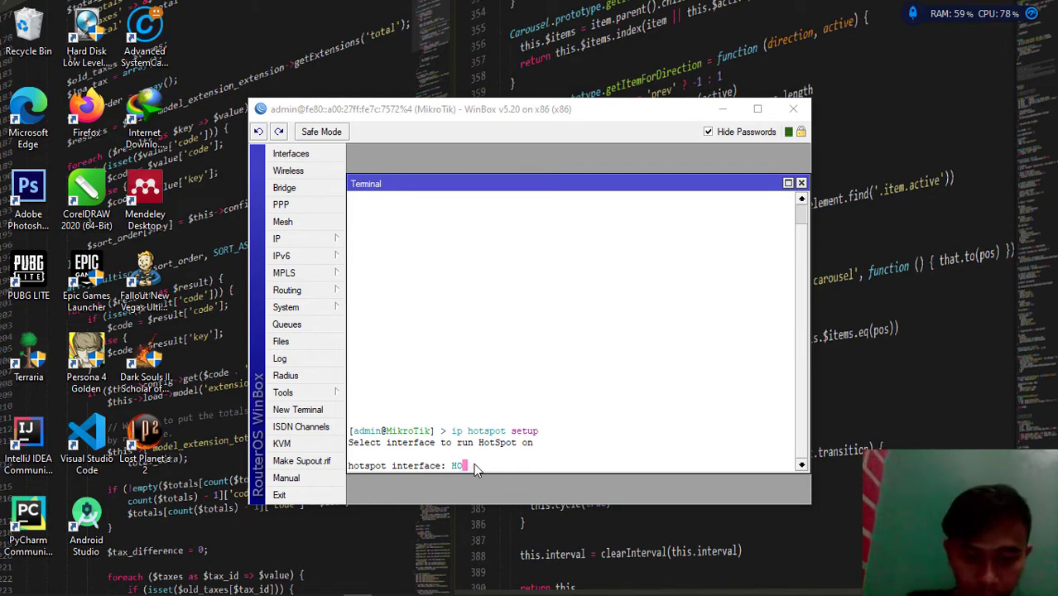
pyautogui.write('T')
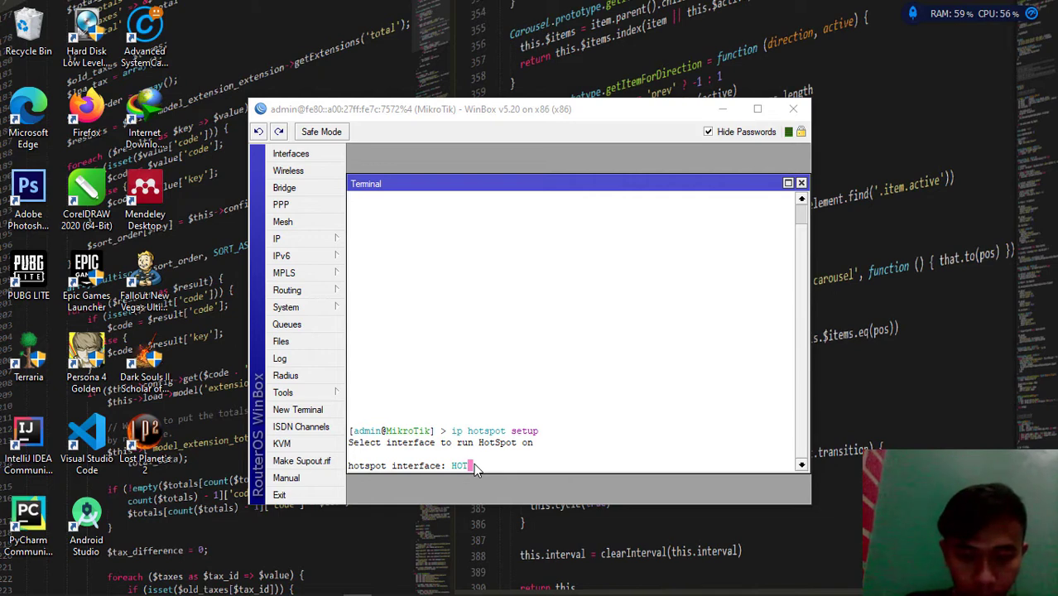
pyautogui.write('SPOT')
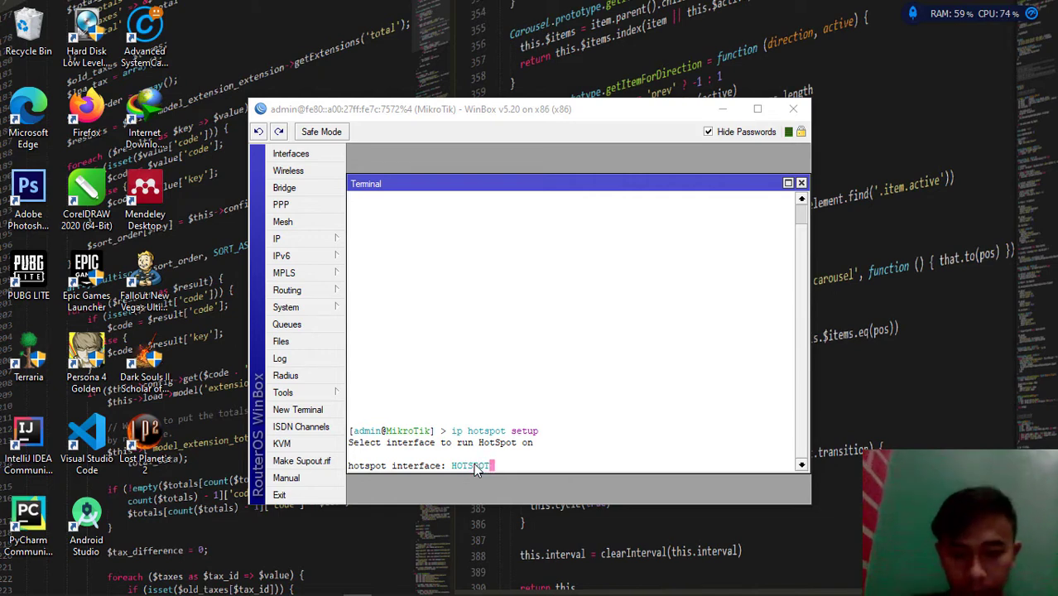
pyautogui.press('Return')
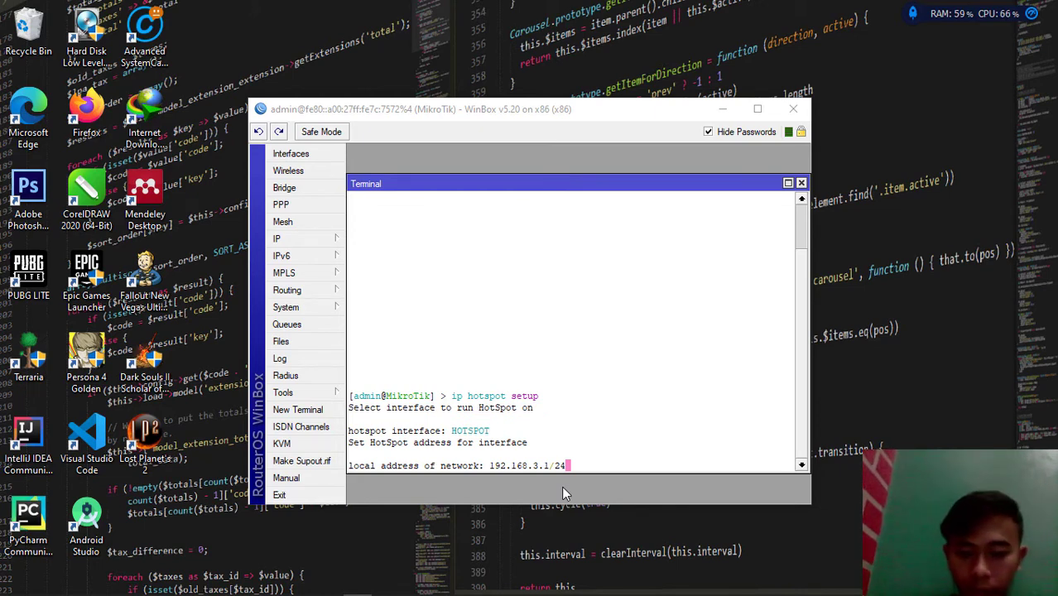
# Accept local address 192.168.3.1/24, masquerading, and address pool 192.168.3.2-192.168.3.254
pyautogui.press('Return')
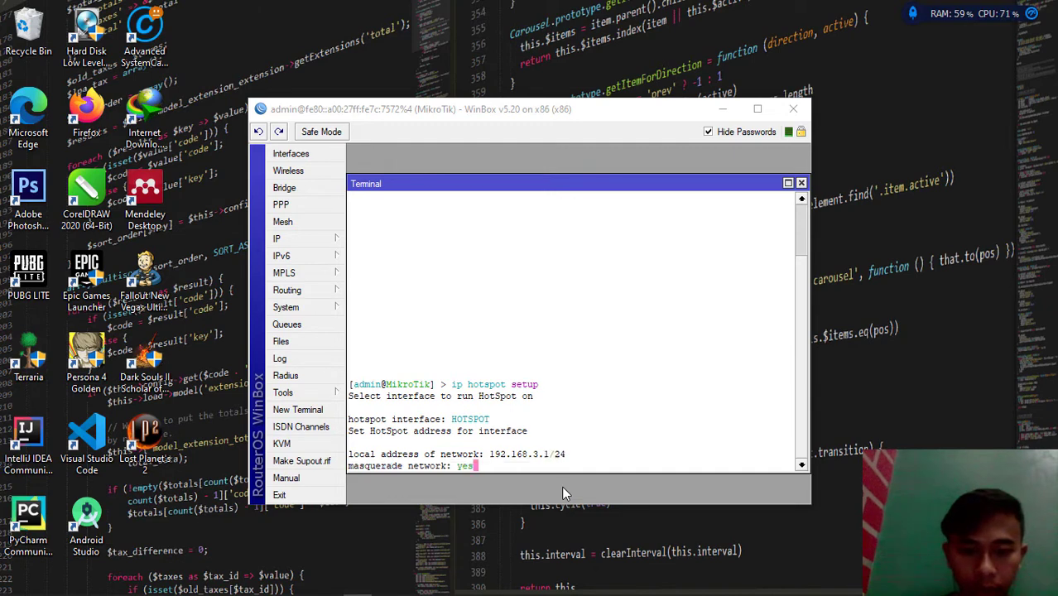
pyautogui.press('Return')
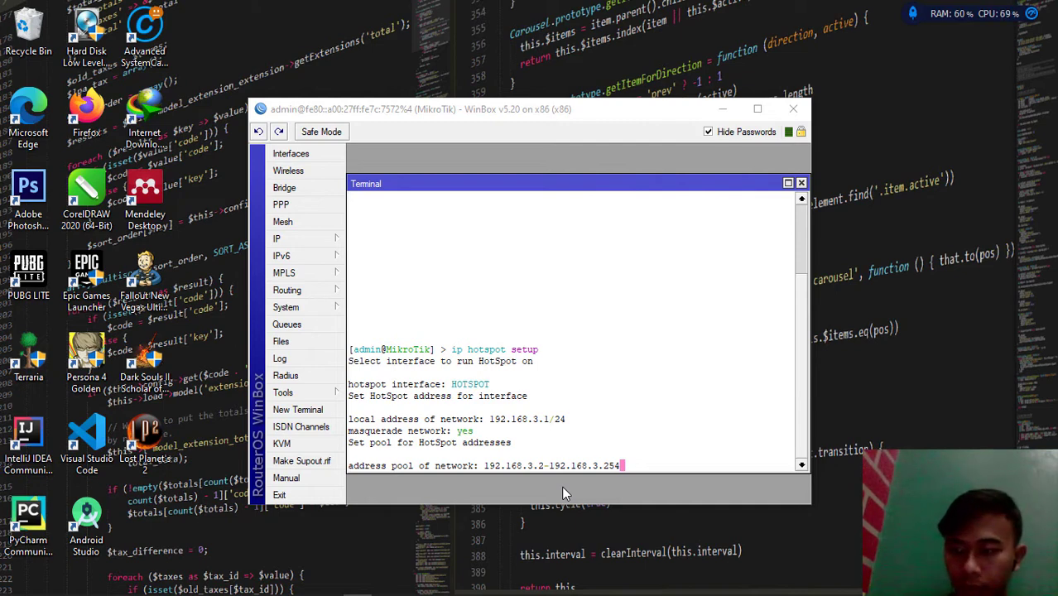
pyautogui.press('Return')
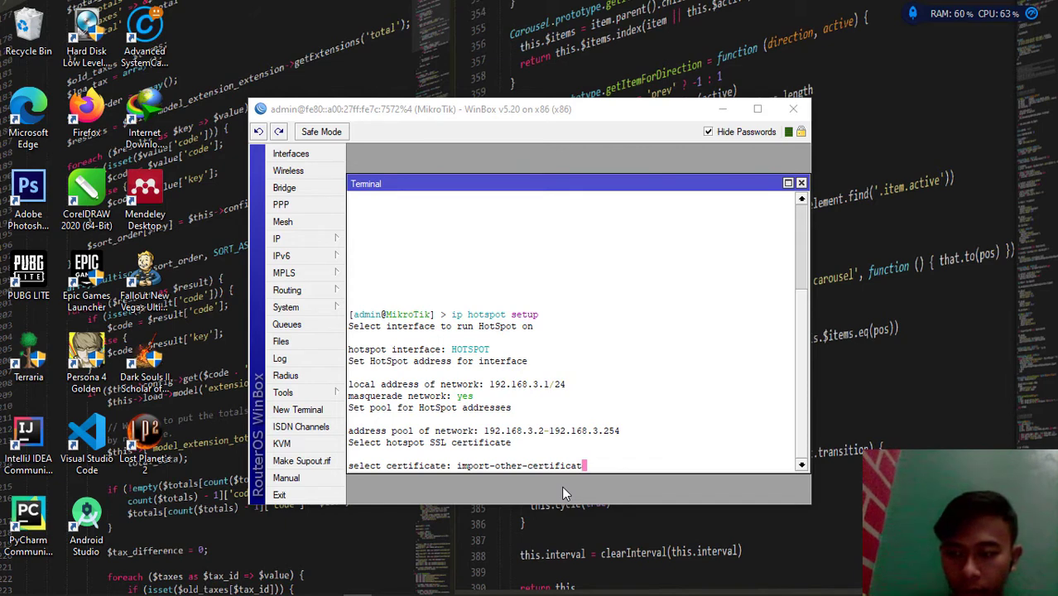
# Choose certificate 'none', keep SMTP server 0.0.0.0, and set DNS server 8.8.8.8
pyautogui.press('BackSpace')
pyautogui.press('BackSpace')
pyautogui.press('BackSpace')
pyautogui.press('BackSpace')
pyautogui.press('BackSpace')
pyautogui.press('BackSpace')
pyautogui.press('BackSpace')
pyautogui.press('BackSpace')
pyautogui.press('BackSpace')
pyautogui.press('BackSpace')
pyautogui.press('BackSpace')
pyautogui.press('BackSpace')
pyautogui.press('BackSpace')
pyautogui.press('BackSpace')
pyautogui.press('BackSpace')
pyautogui.press('BackSpace')
pyautogui.press('BackSpace')
pyautogui.press('BackSpace')
pyautogui.press('BackSpace')
pyautogui.press('BackSpace')
pyautogui.press('BackSpace')
pyautogui.press('BackSpace')
pyautogui.press('BackSpace')
pyautogui.press('BackSpace')
pyautogui.write('n')
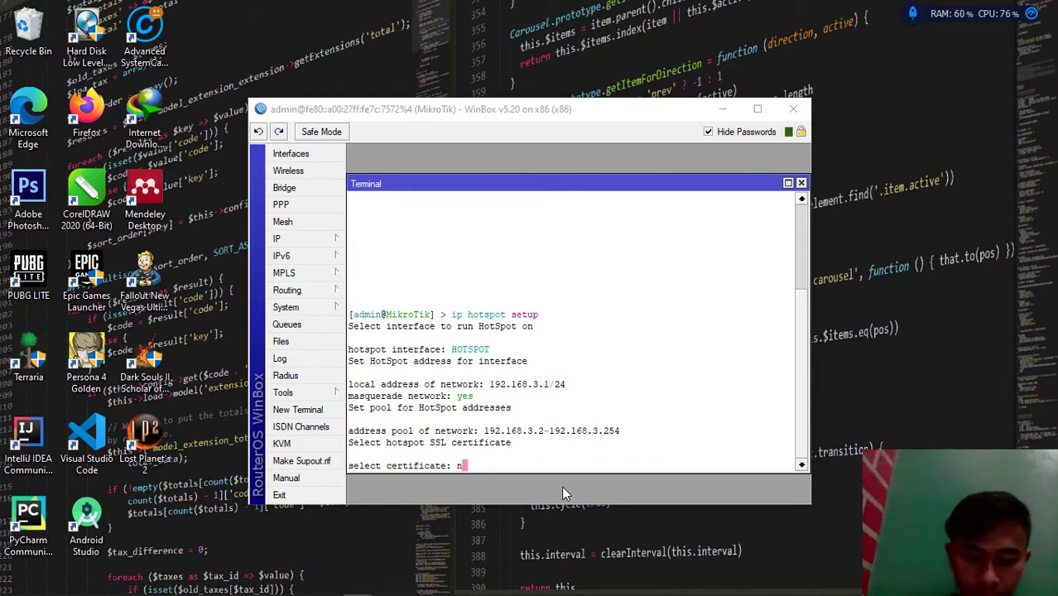
pyautogui.write('one')
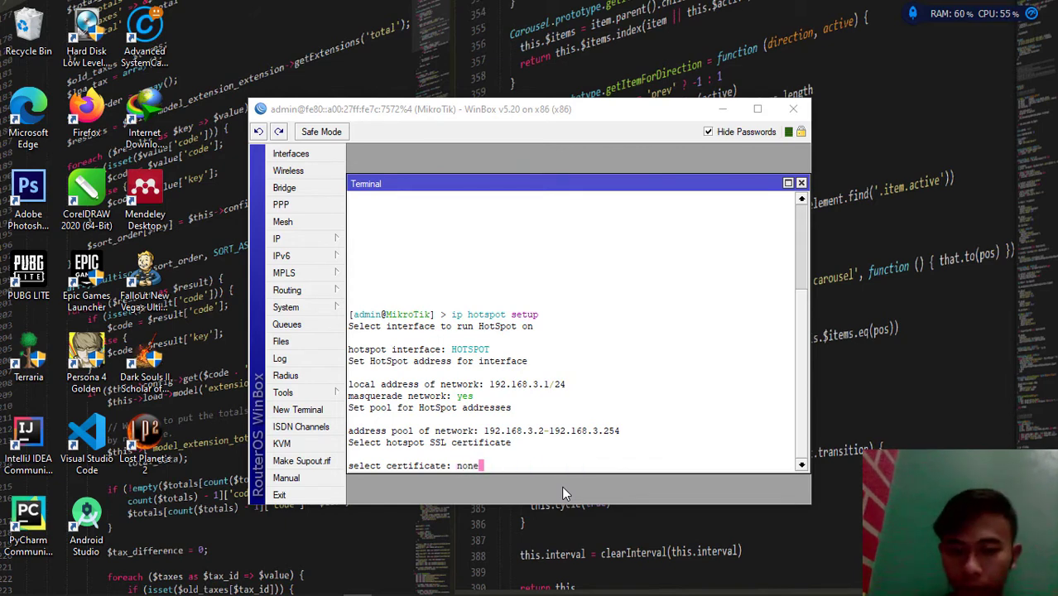
pyautogui.press('Return')
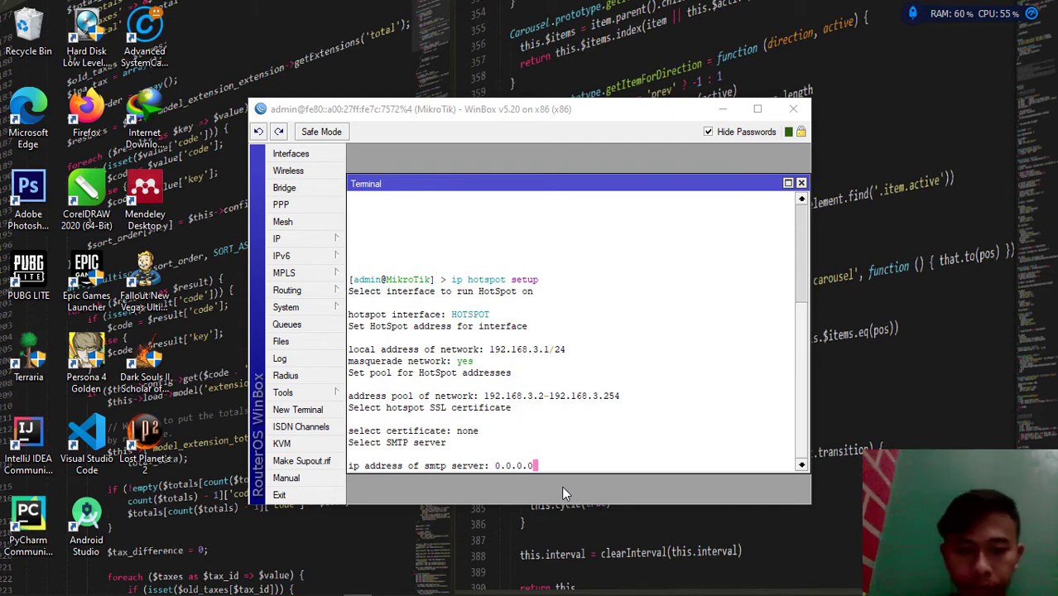
pyautogui.press('Return')
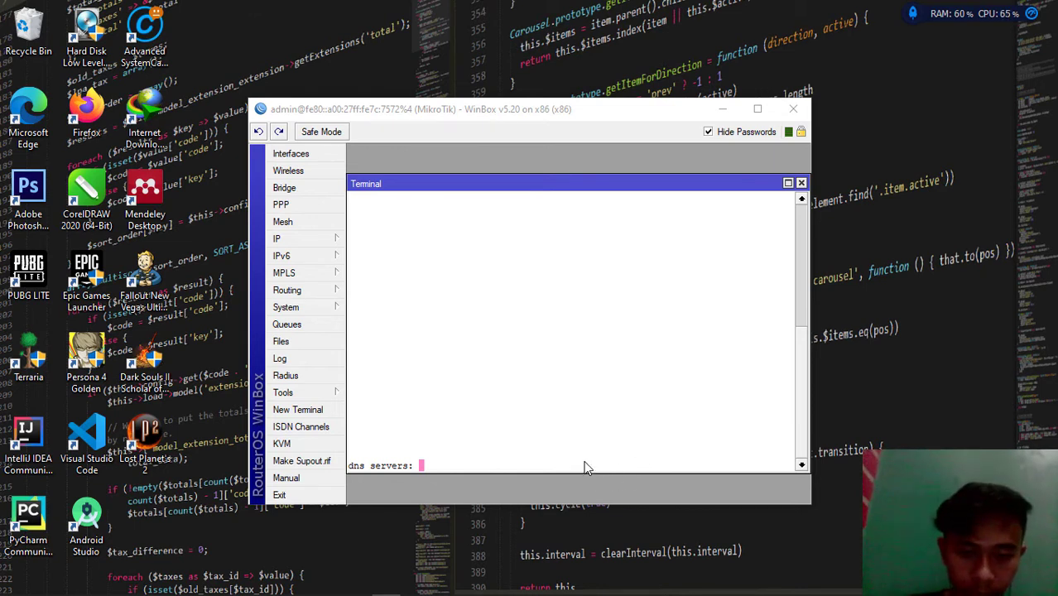
pyautogui.write('8.8.')
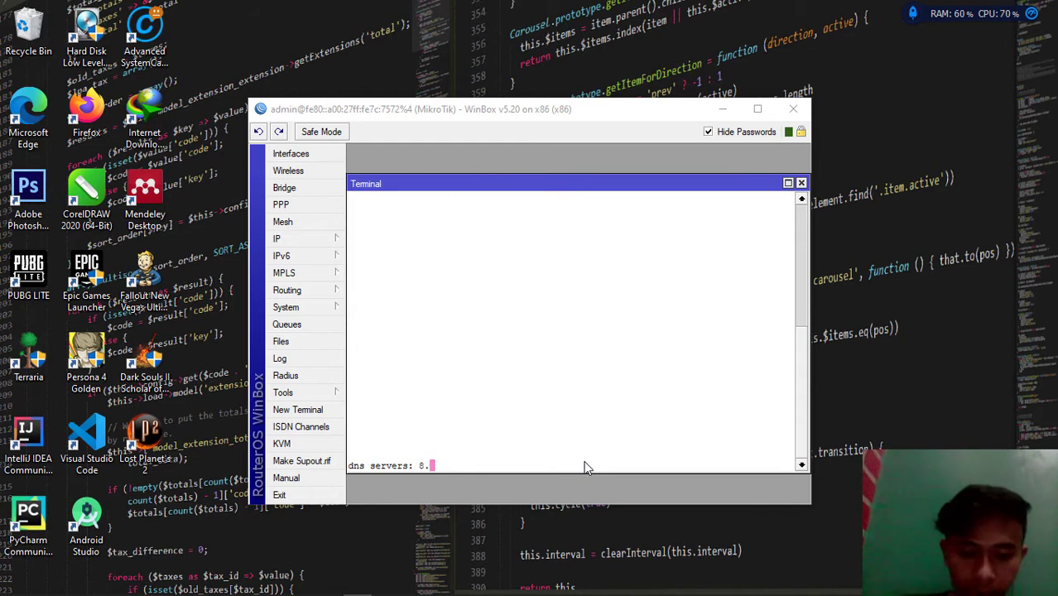
pyautogui.write('8')
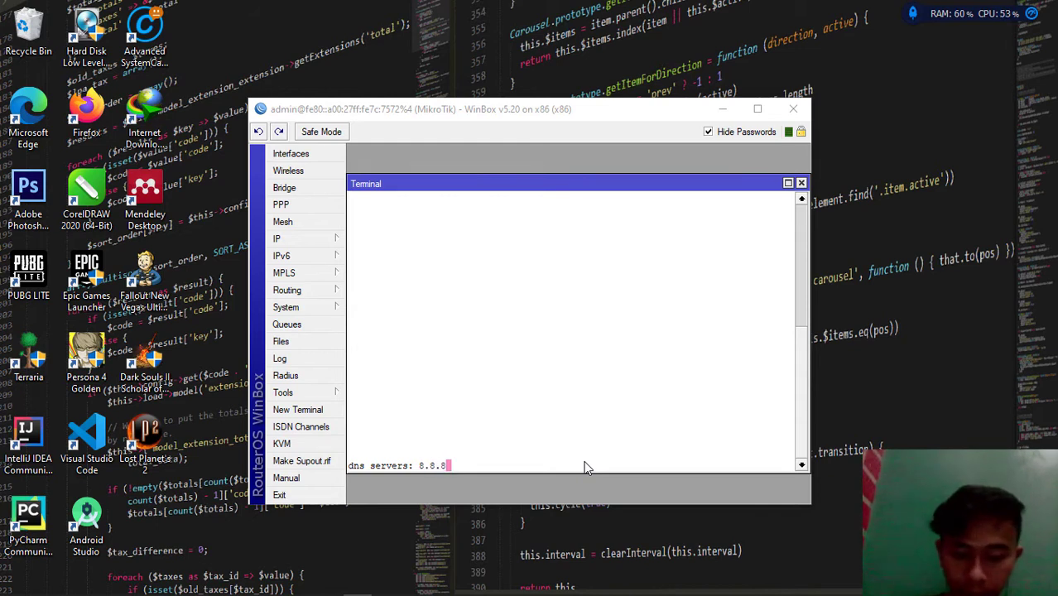
pyautogui.write('.8')
pyautogui.press('Return')
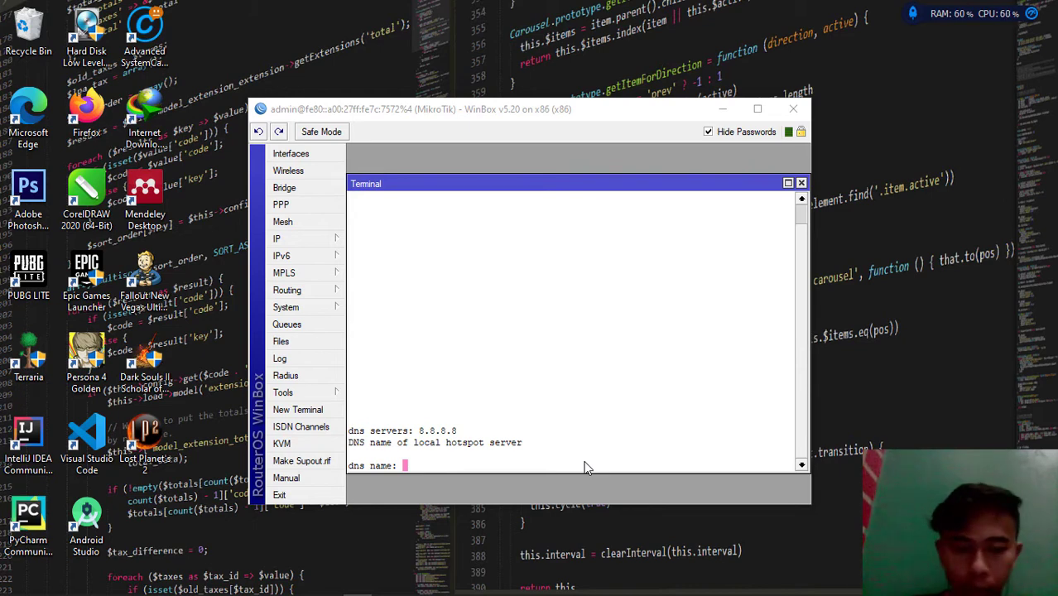
pyautogui.write('w')
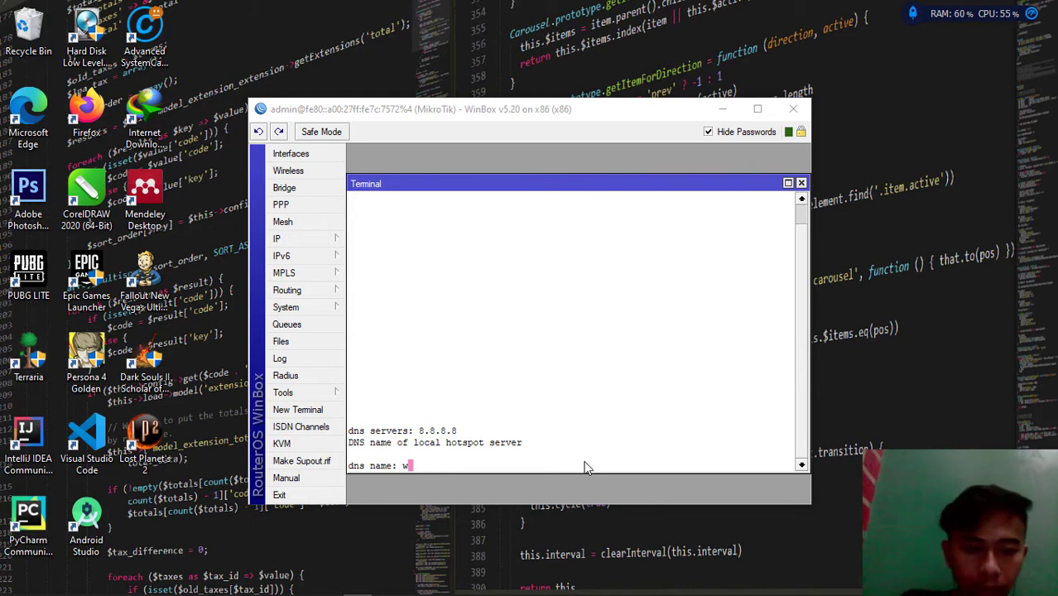
pyautogui.write('ww.kelompok')
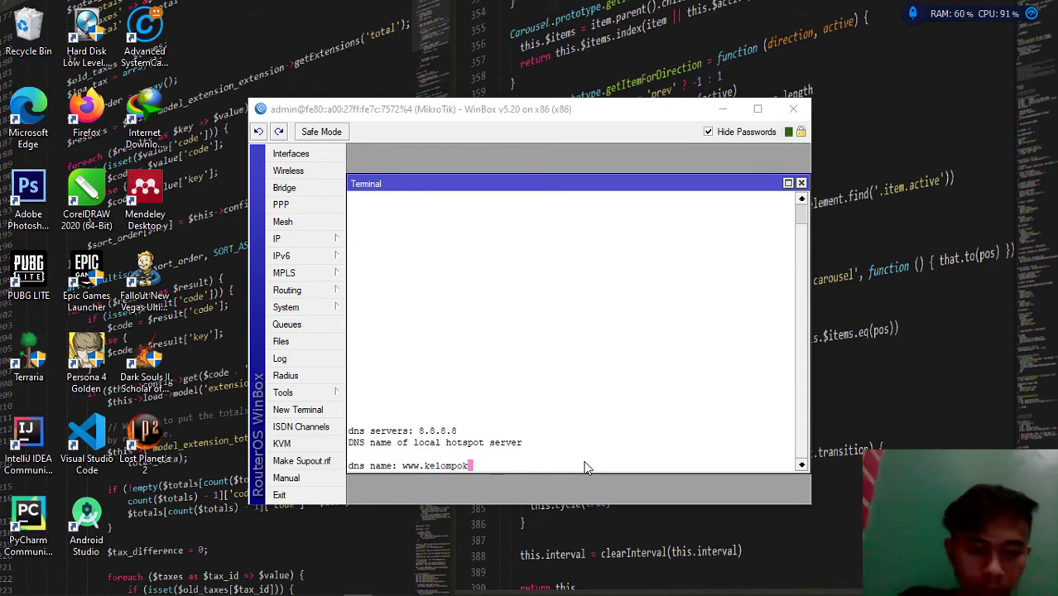
pyautogui.write('1.com')
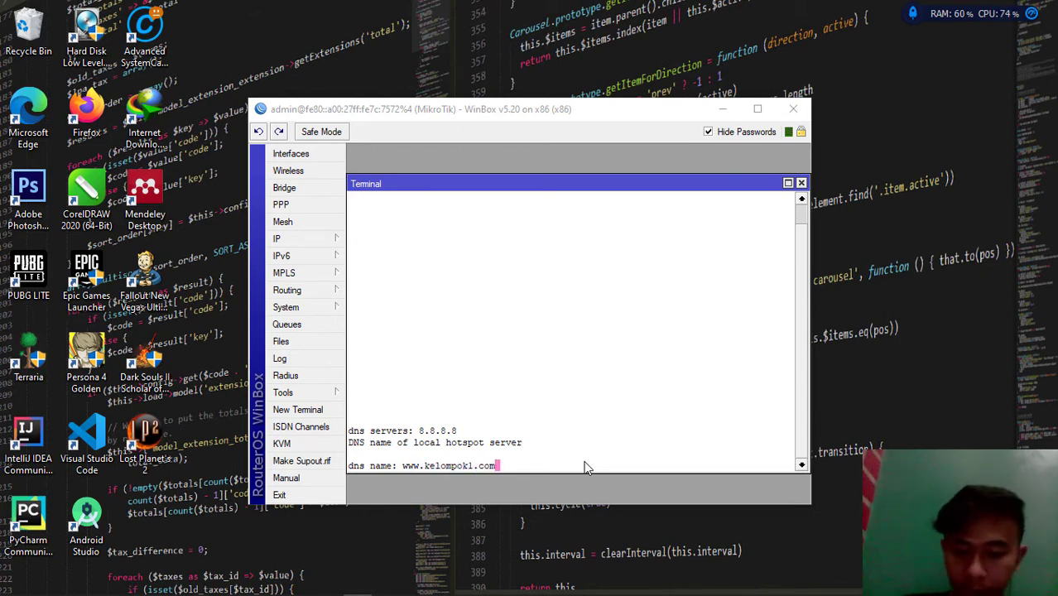
pyautogui.press('Return')
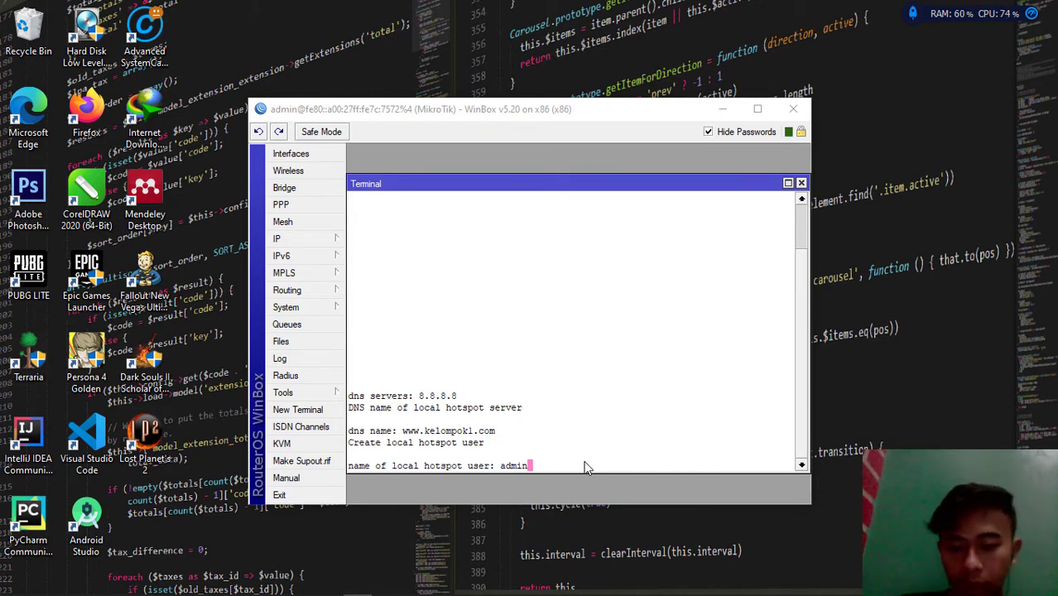
pyautogui.press('Return')
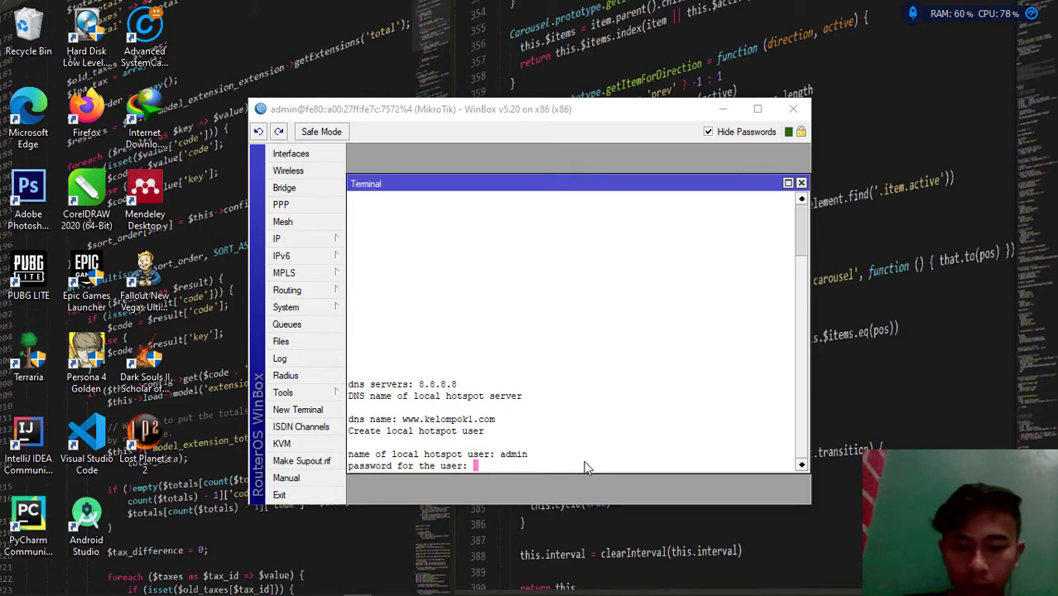
pyautogui.press('Return')
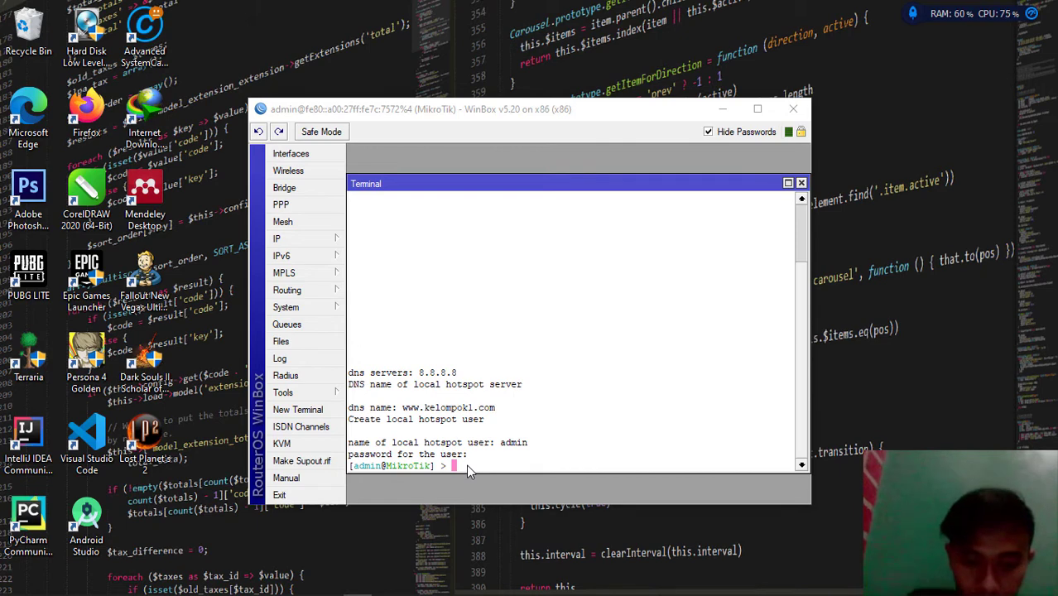
# Create hotspot user user1 with its password using 'ip hotspot user add'
pyautogui.write('ip ')
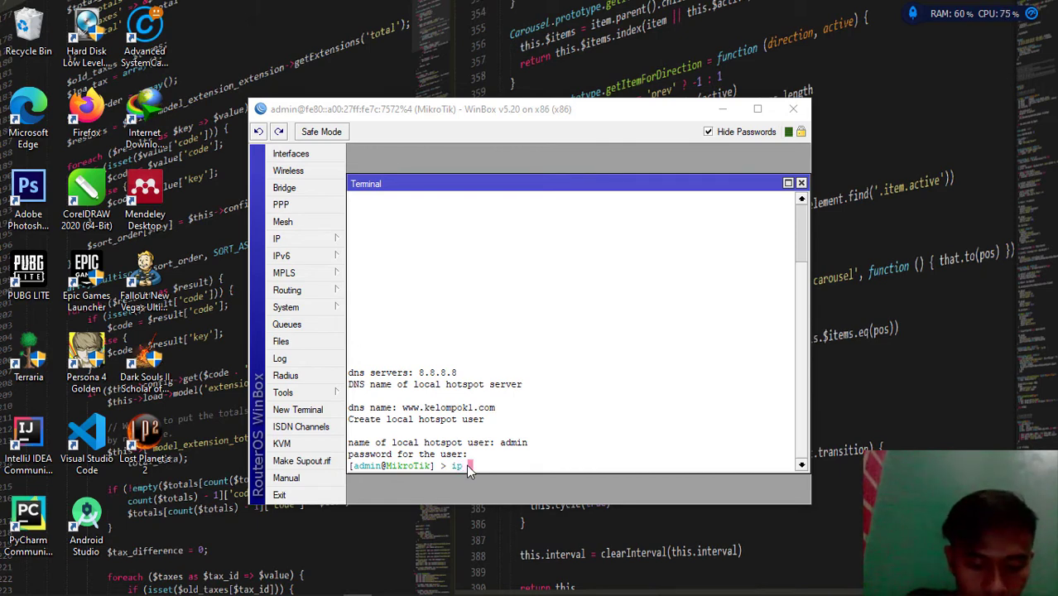
pyautogui.write('h')
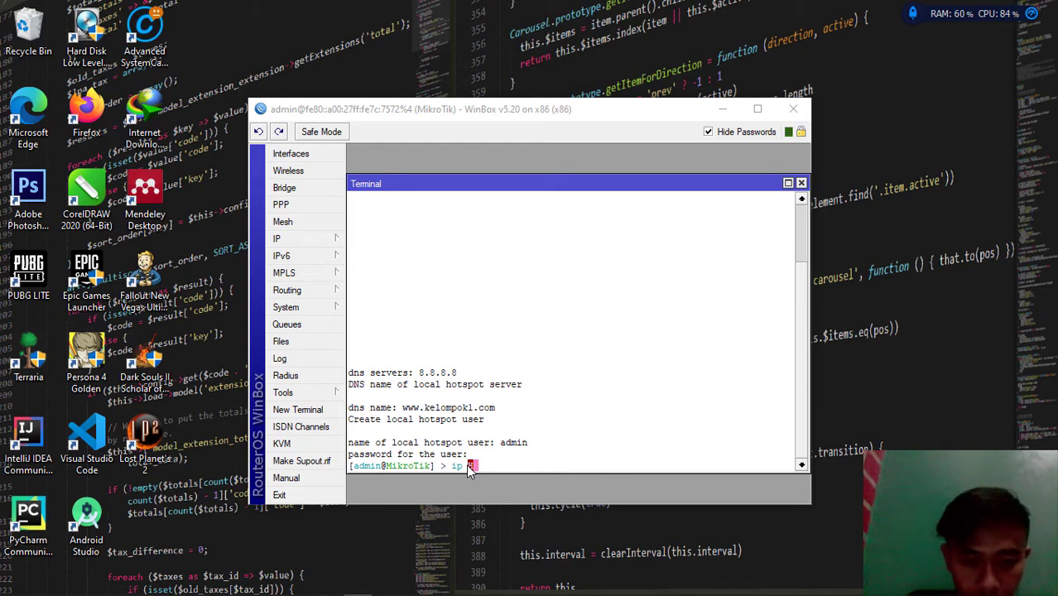
pyautogui.write('ot')
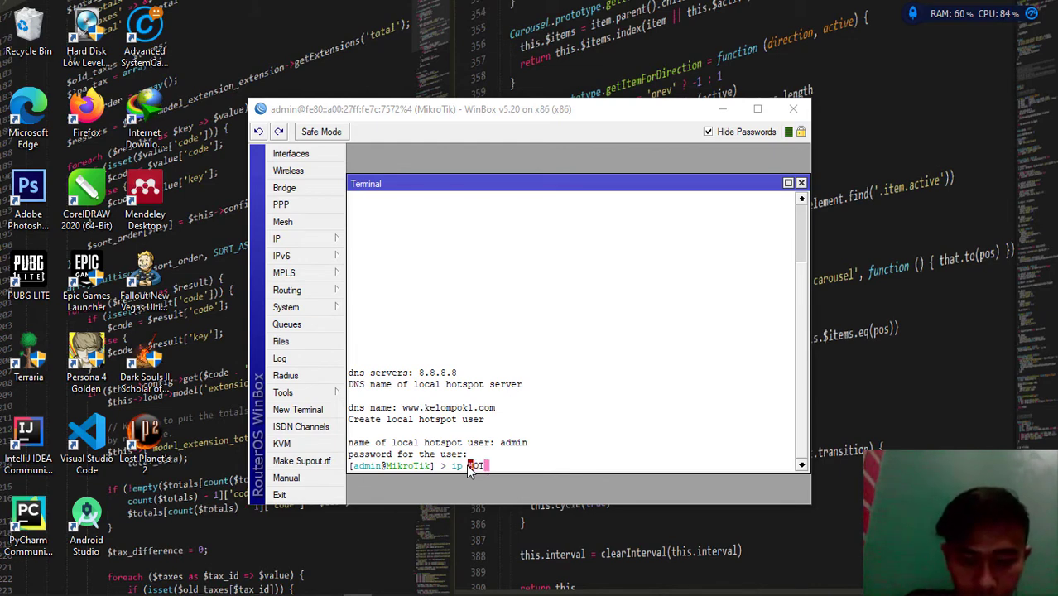
pyautogui.press('BackSpace')
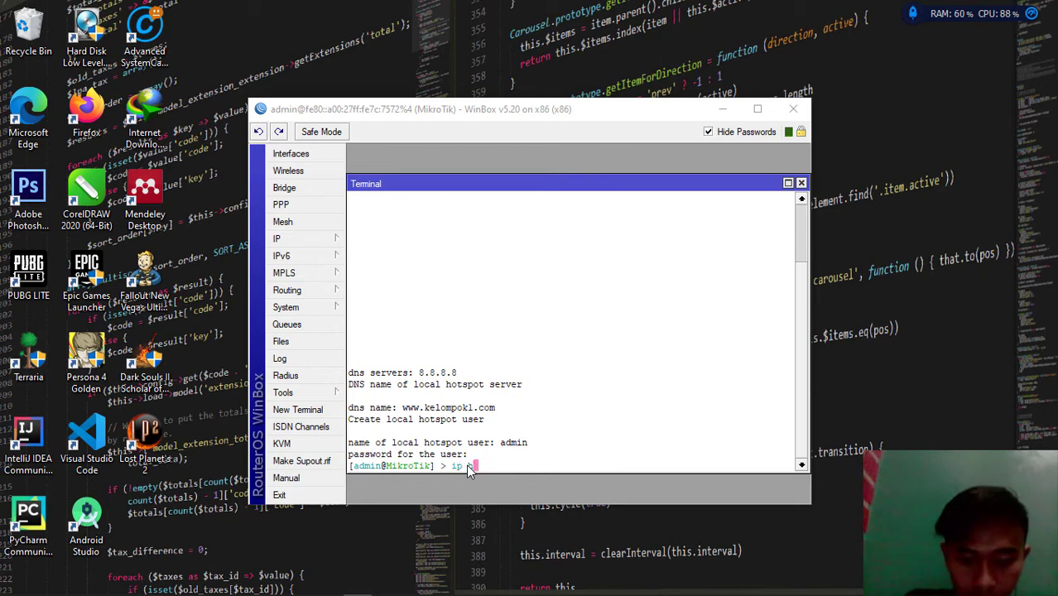
pyautogui.write('otspot ')
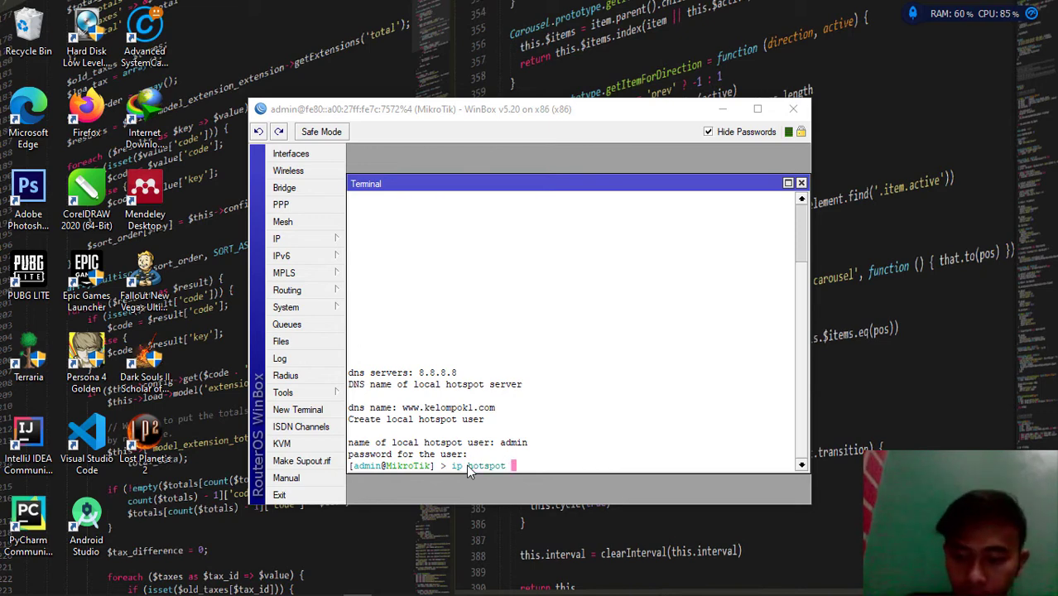
pyautogui.write('u')
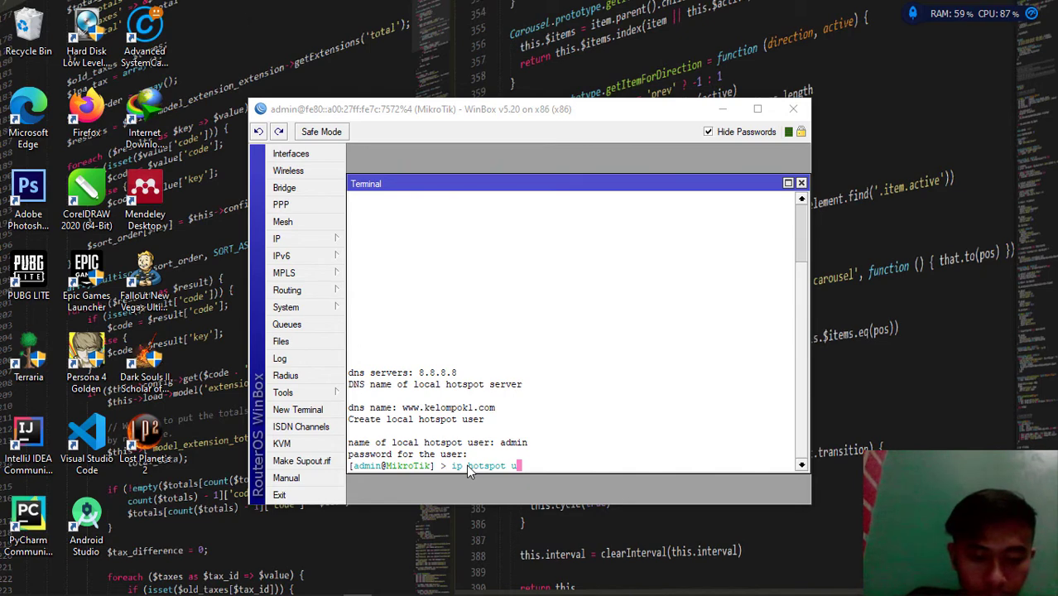
pyautogui.write('ser add')
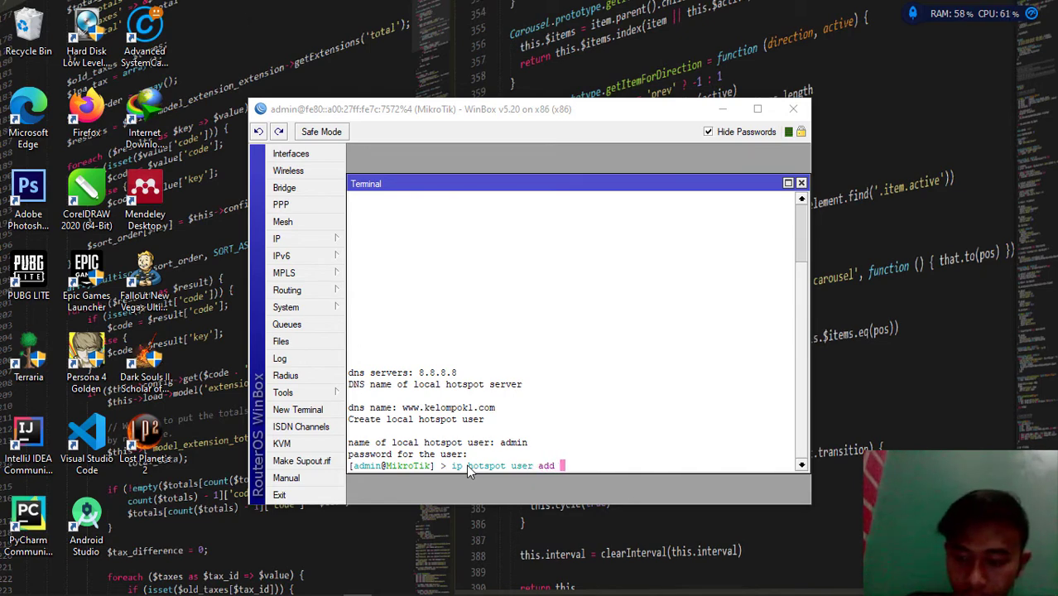
pyautogui.write(' na')
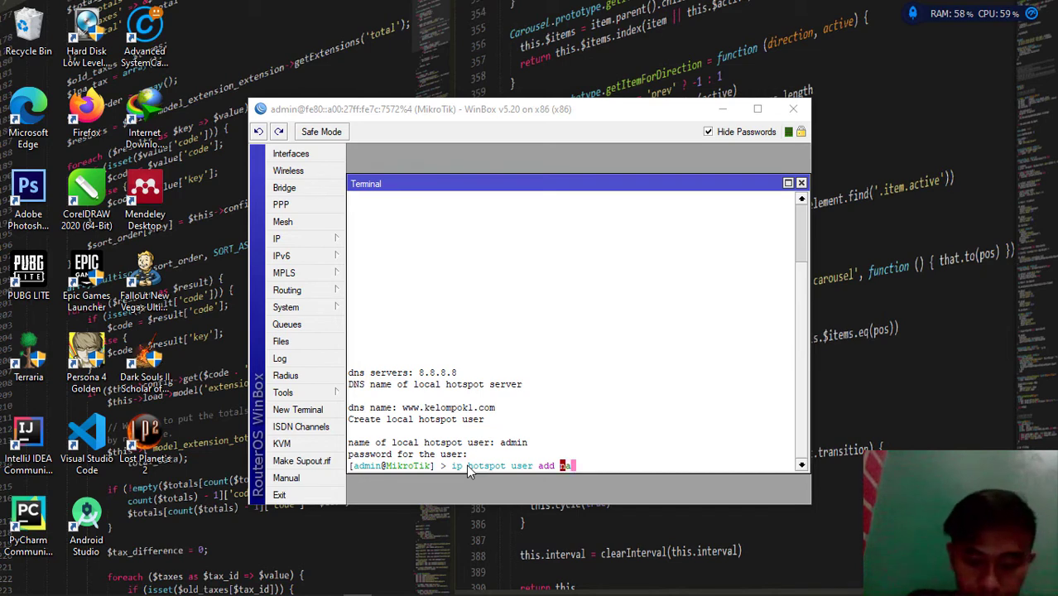
pyautogui.write('me')
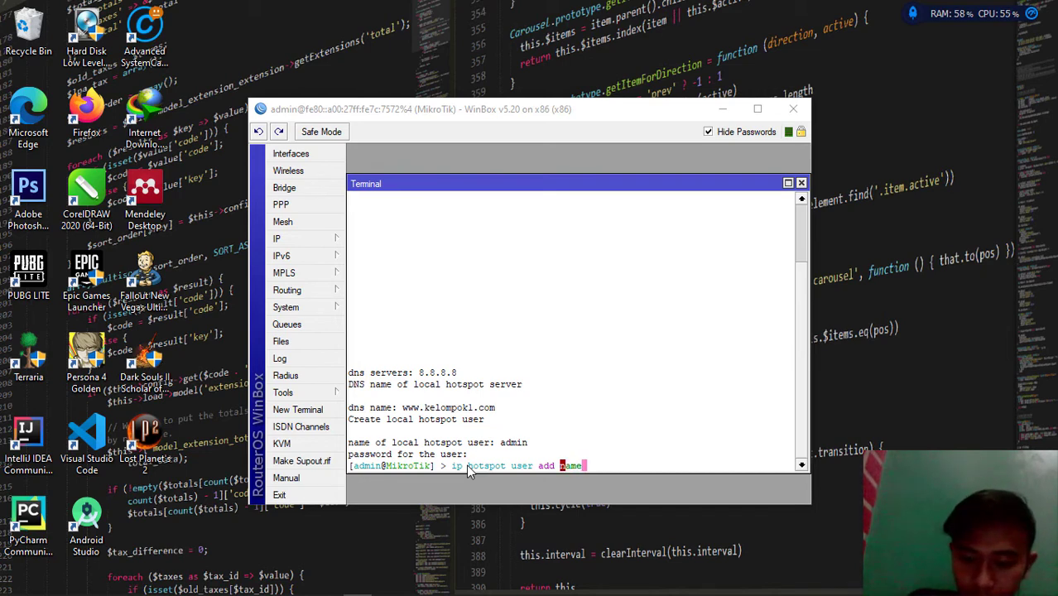
pyautogui.write('=')
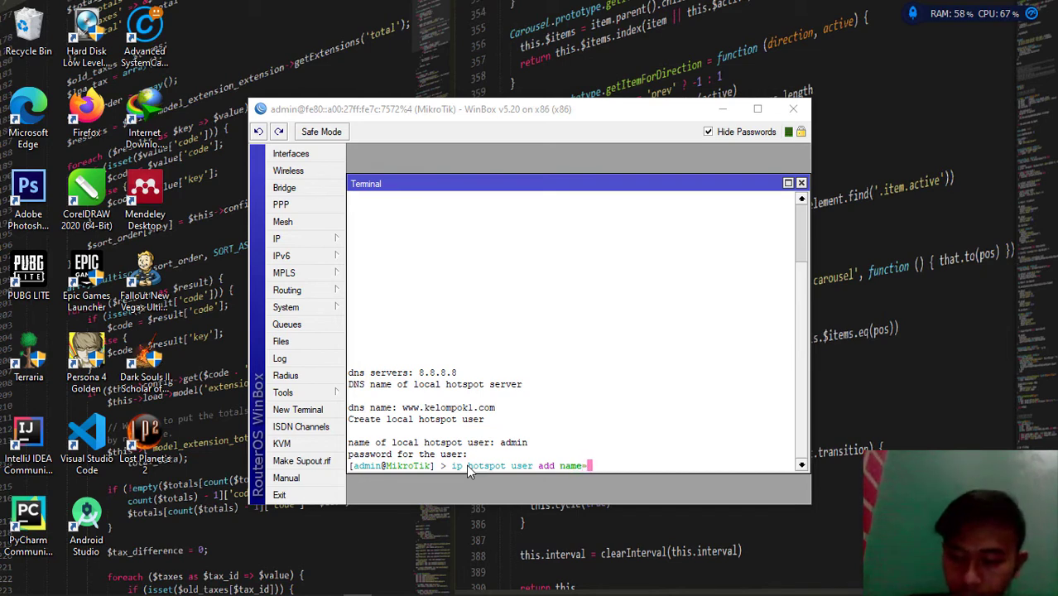
pyautogui.write('use')
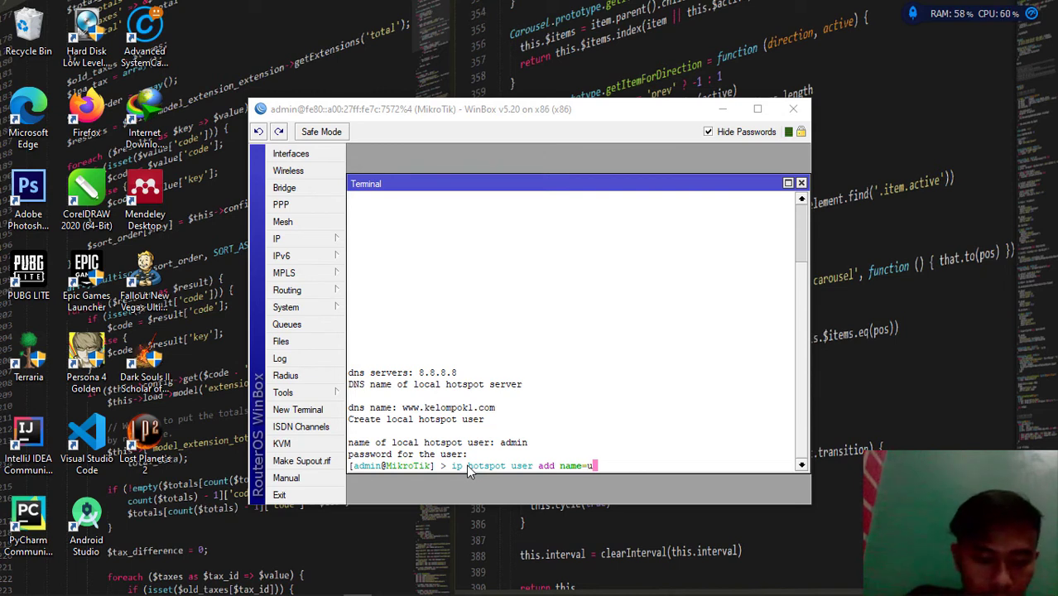
pyautogui.write('r')
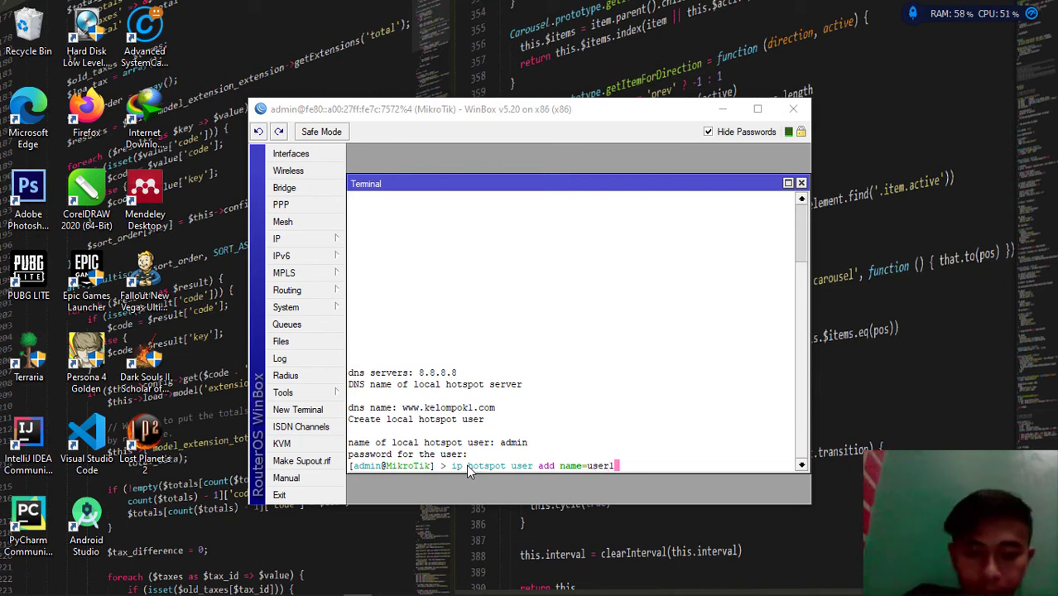
pyautogui.write('1')
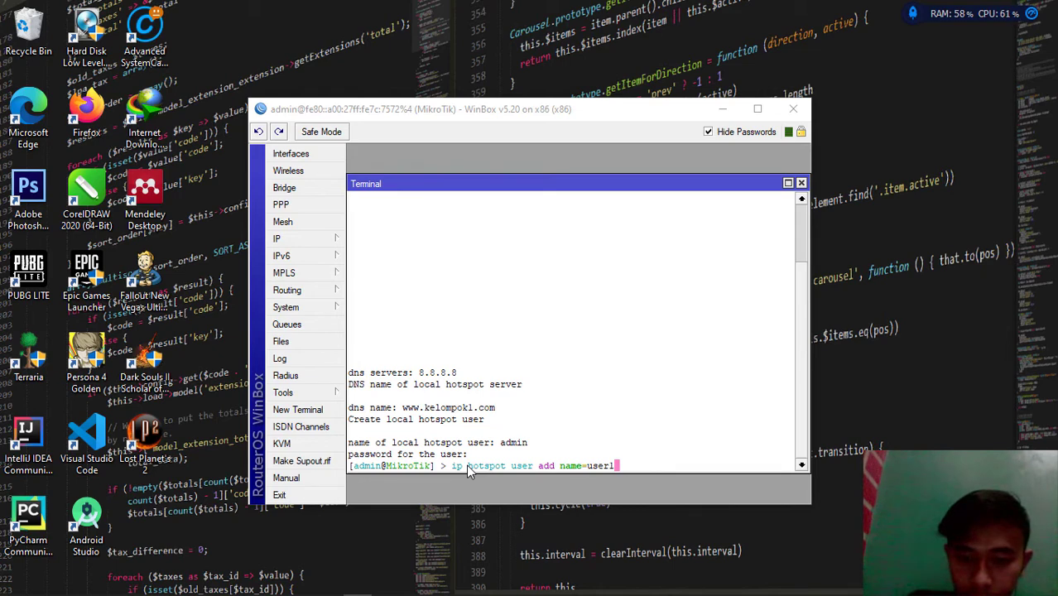
pyautogui.press('BackSpace')
pyautogui.press('BackSpace')
pyautogui.press('BackSpace')
pyautogui.press('BackSpace')
pyautogui.press('BackSpace')
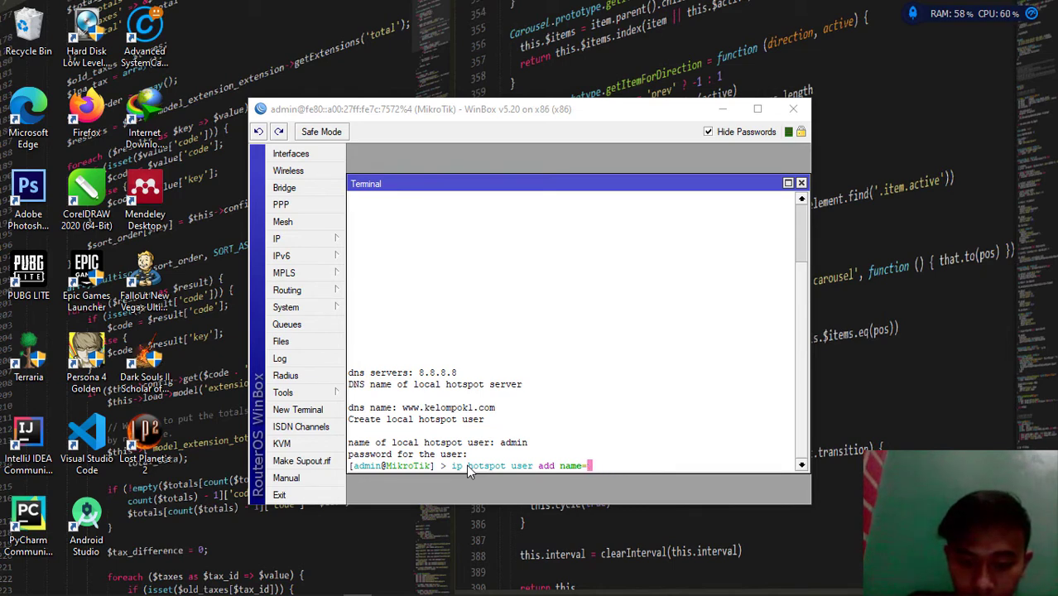
pyautogui.write('user')
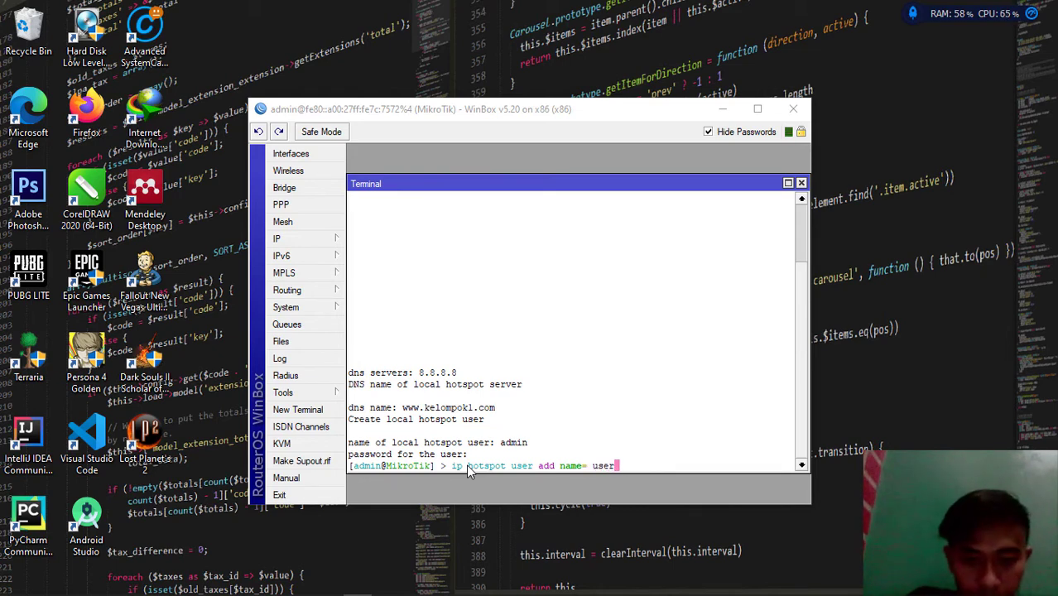
pyautogui.write('1')
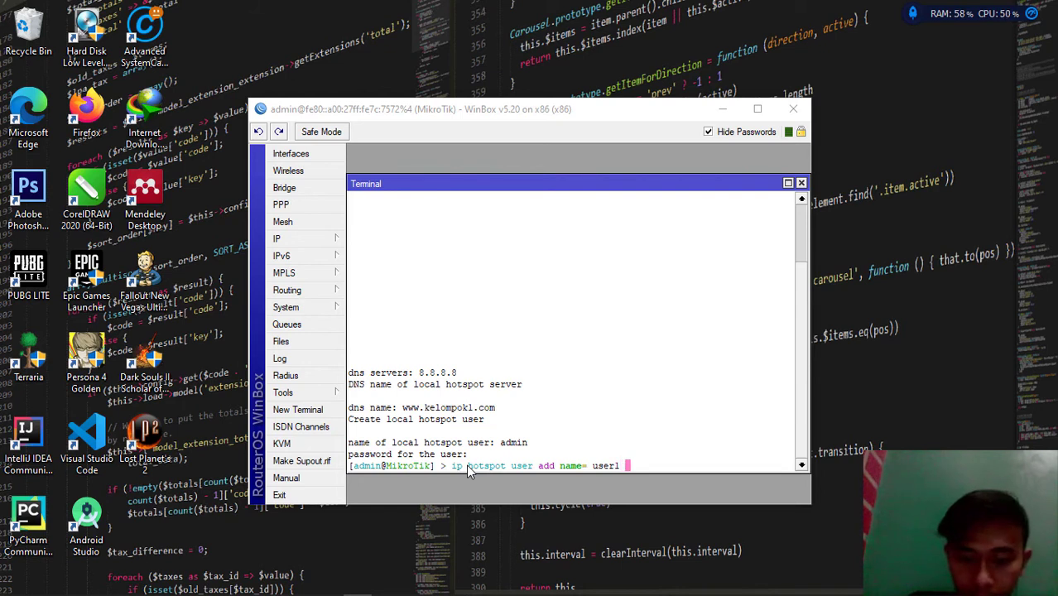
pyautogui.write(' pas')
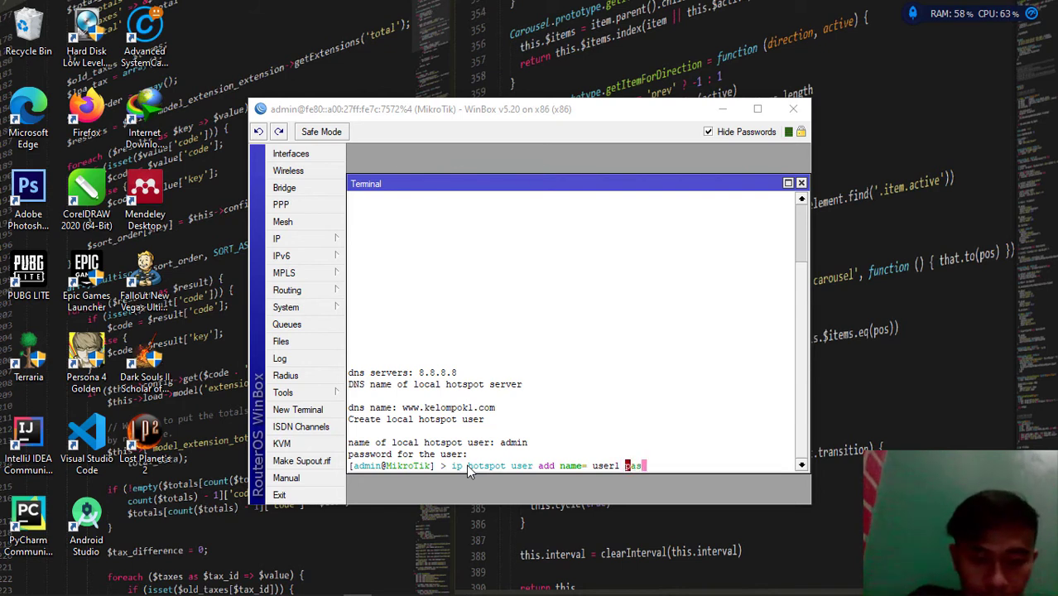
pyautogui.press('Tab')
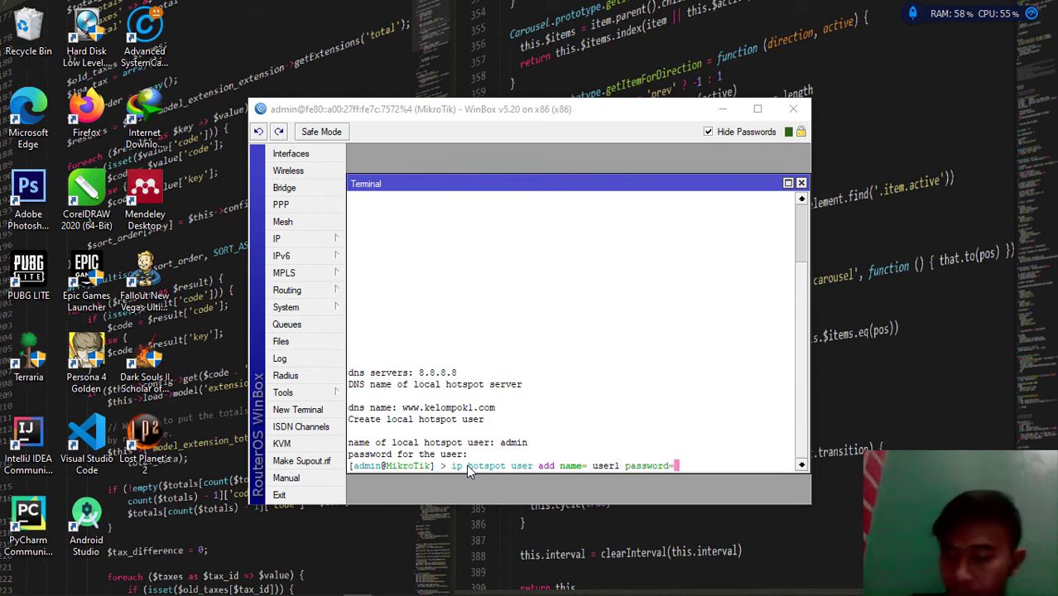
pyautogui.write('123')
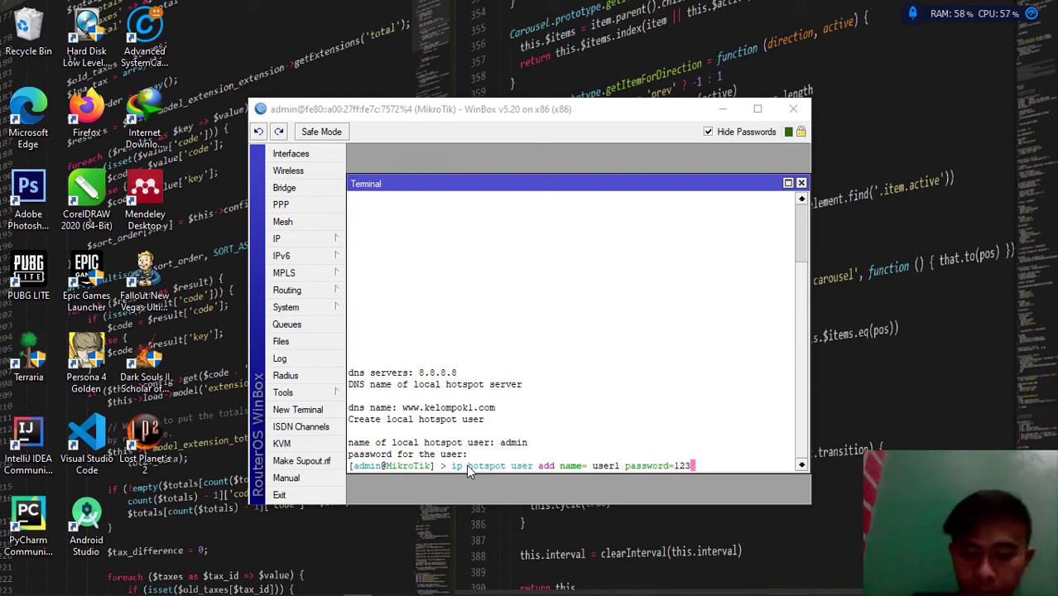
pyautogui.press('Return')
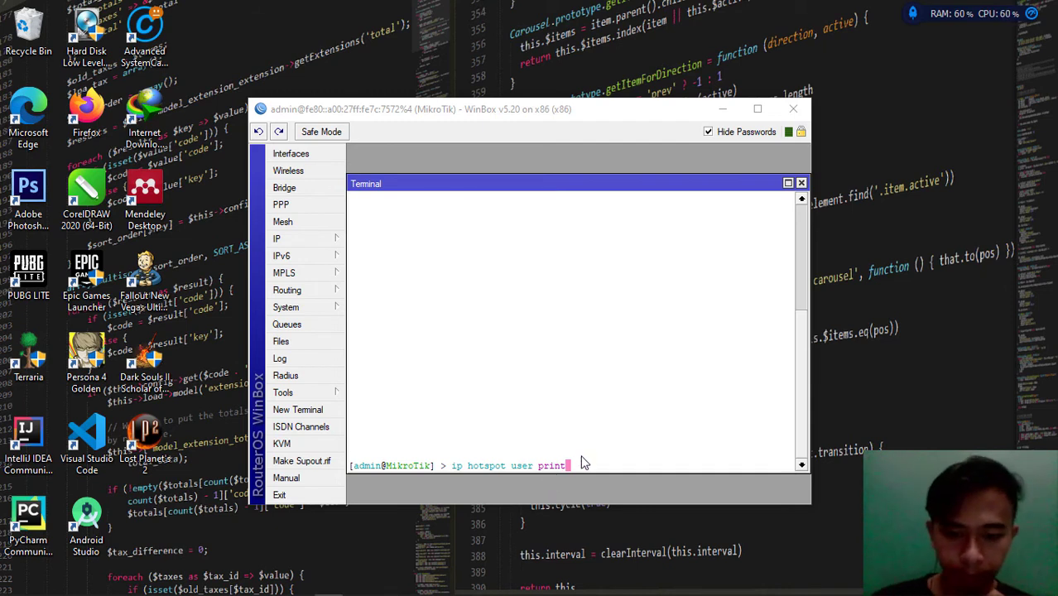
# Run 'ip hotspot user print' to list hotspot users admin and user1
pyautogui.press('Return')
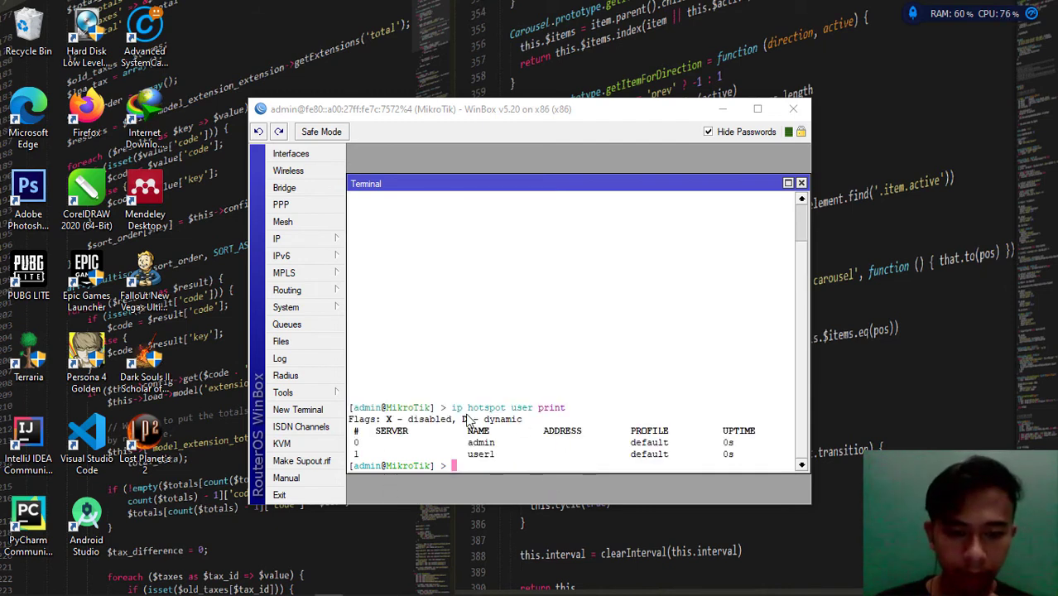